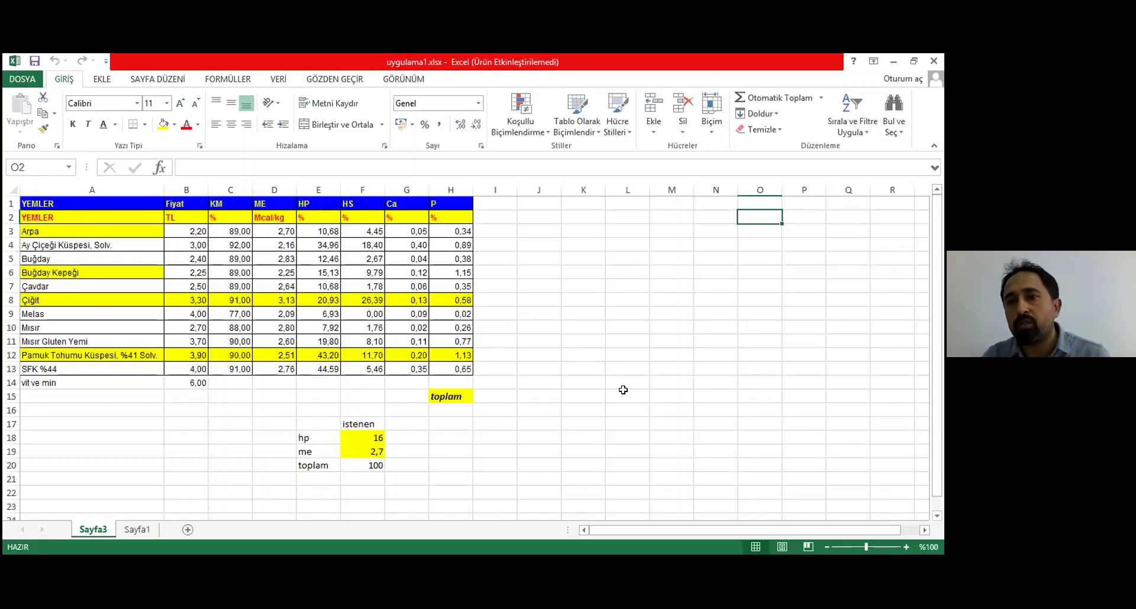
Enter the heading rasyon in cell I2, next to the P column's unit heading
click(487, 217)
text(rasuon)
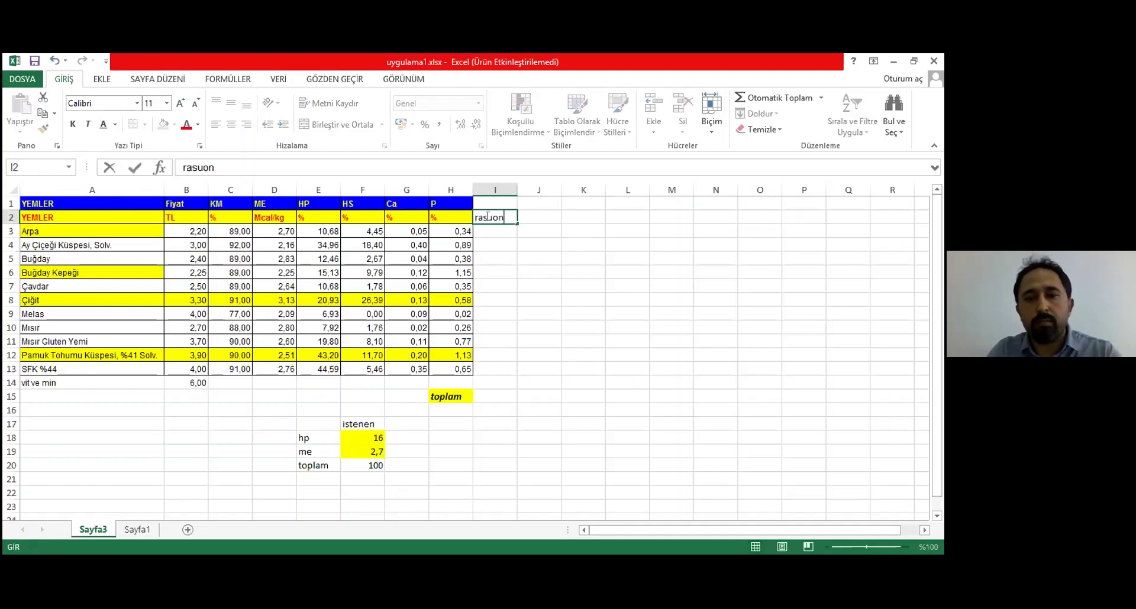
key(Return)
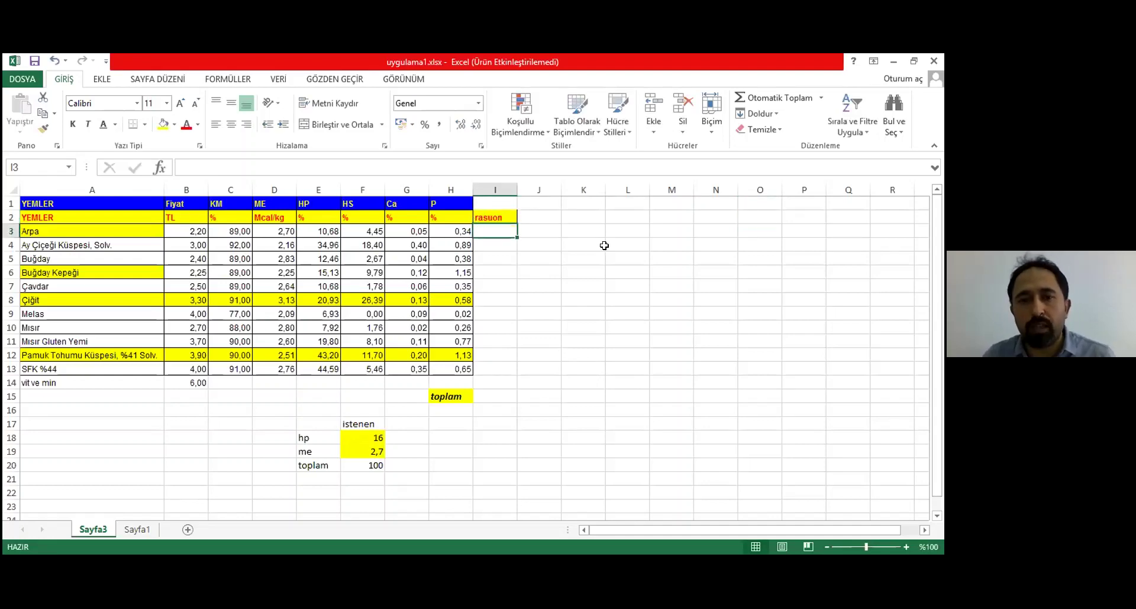
click(502, 214)
double_click(503, 214)
key(BackSpace)
key(BackSpace)
key(BackSpace)
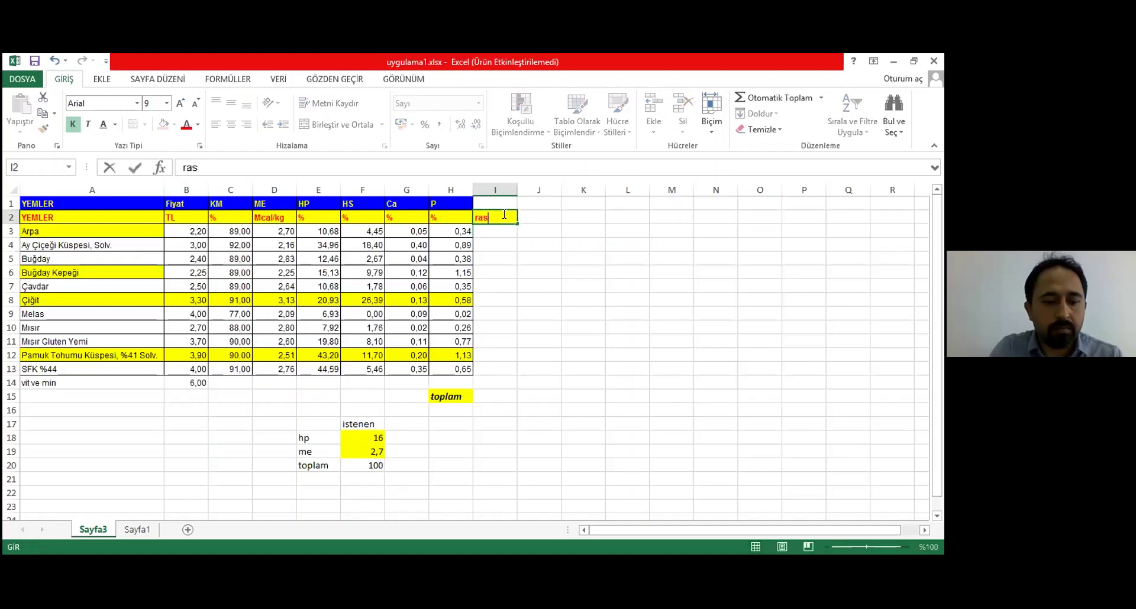
text(yon)
key(Tab)
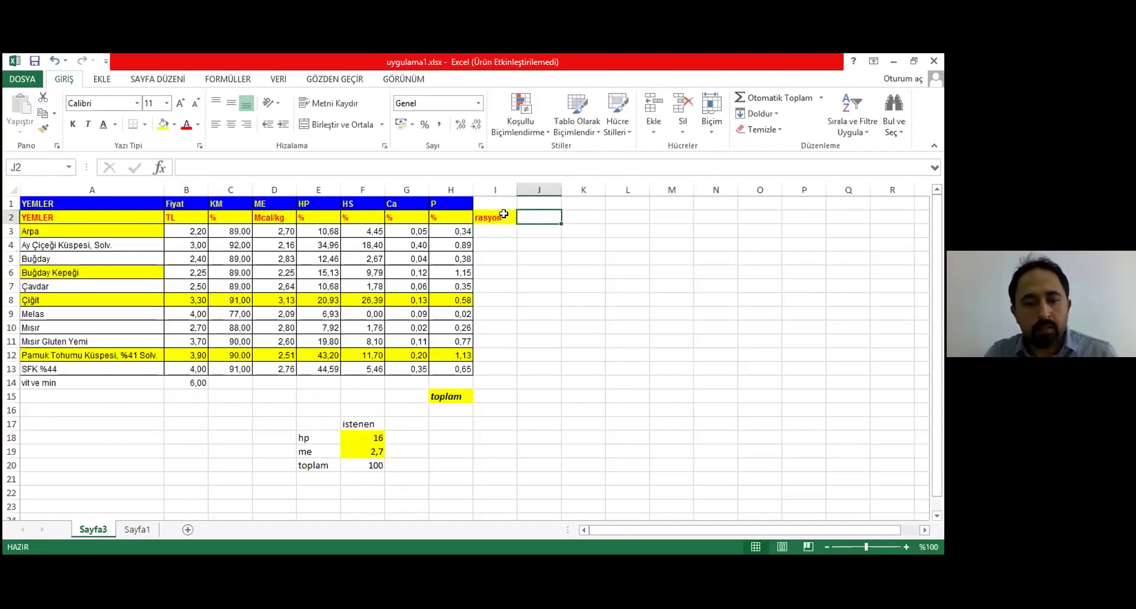
Add the headings min in J2 and max in K2
text(min)
key(Tab)
text(max)
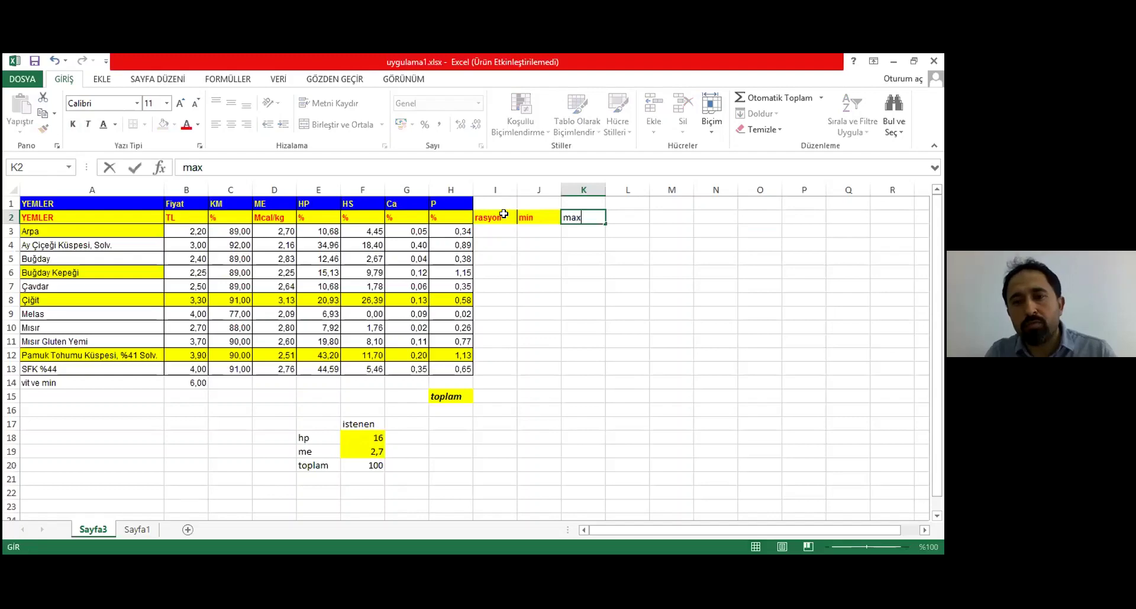
key(Tab)
Set Arpa's min to 0 and max to 100, and fill both limits down to the SFK %44 row
click(529, 227)
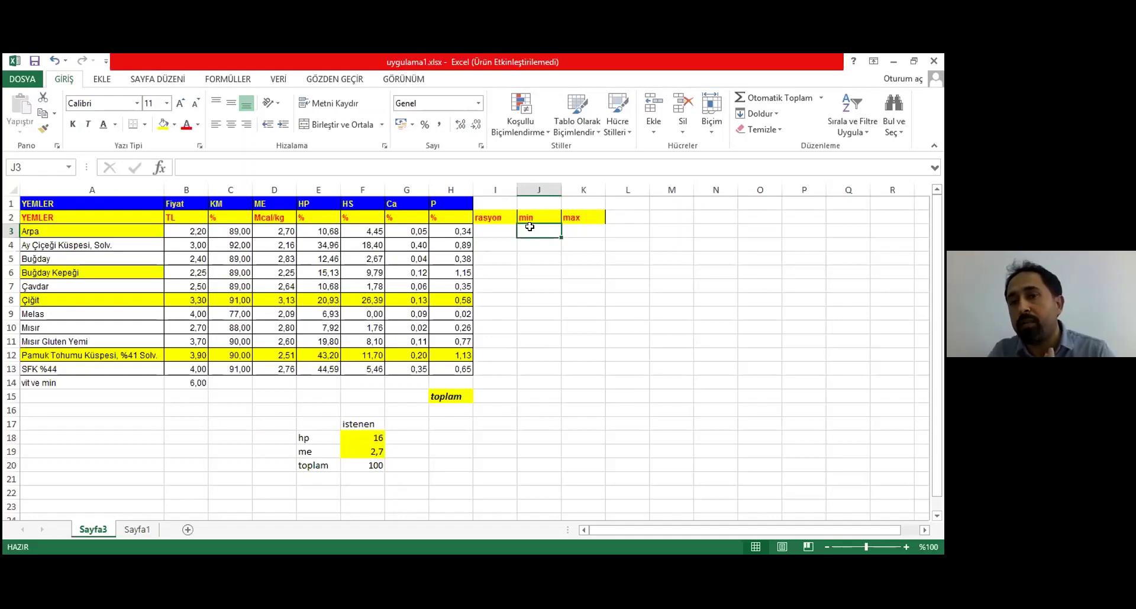
text(0)
key(Tab)
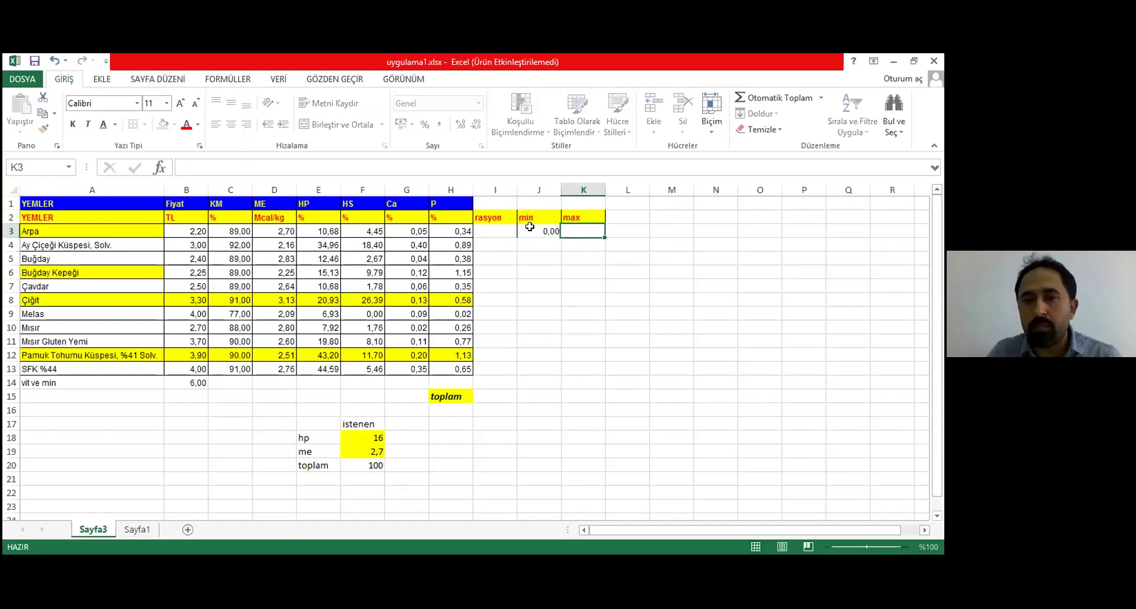
text(100)
key(Down)
drag(529, 227, 480, 373)
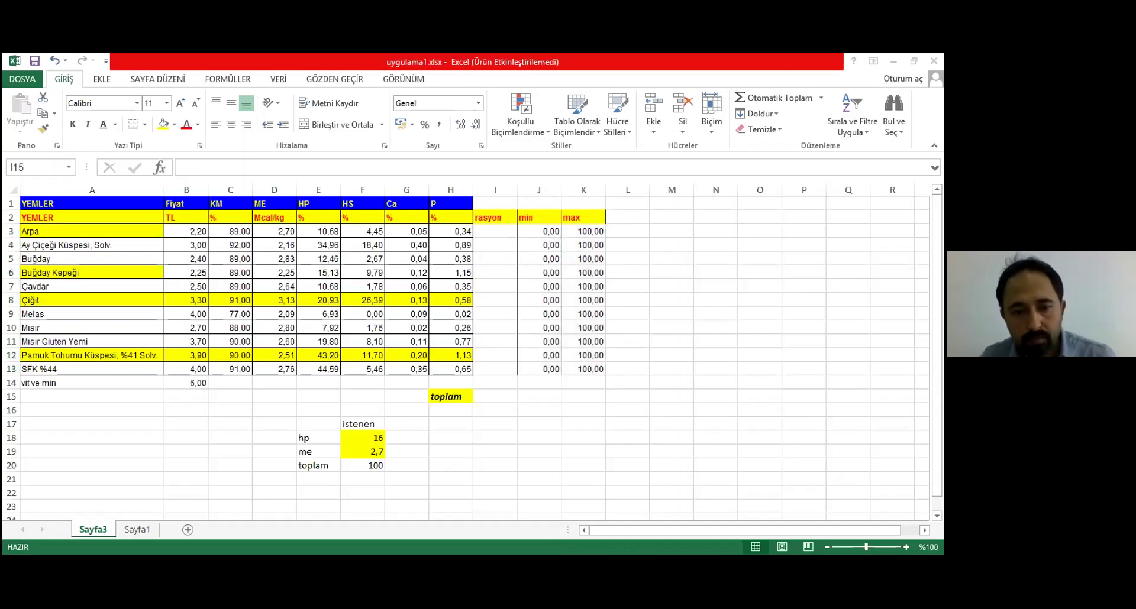
Extend the min 0 and max 100 limits to the vit ve min row, row 14
click(542, 464)
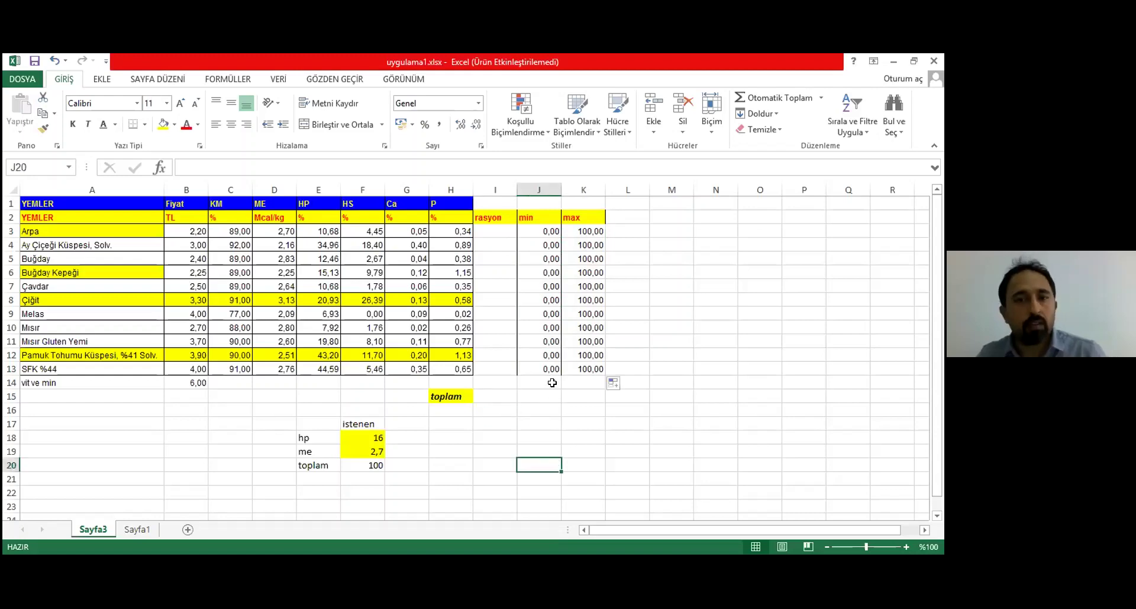
click(508, 395)
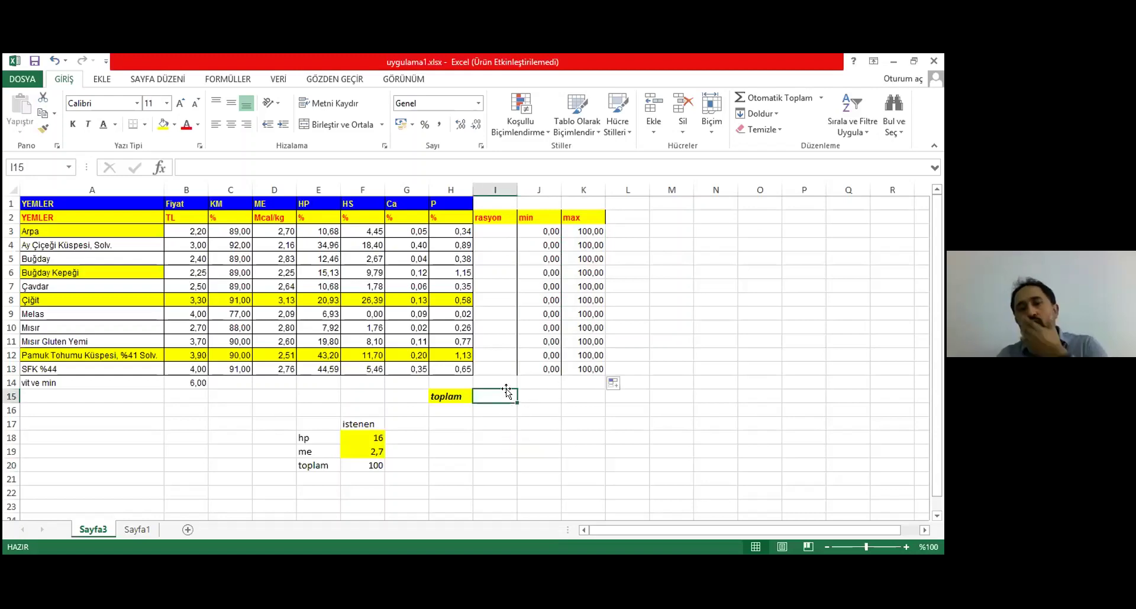
click(548, 368)
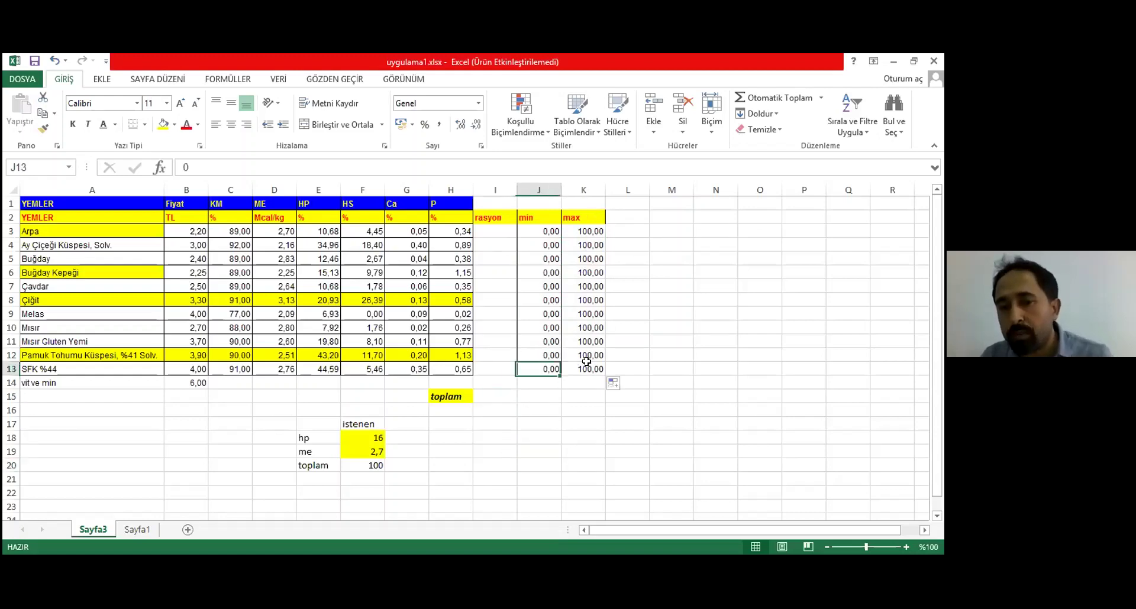
drag(586, 361, 599, 388)
click(569, 399)
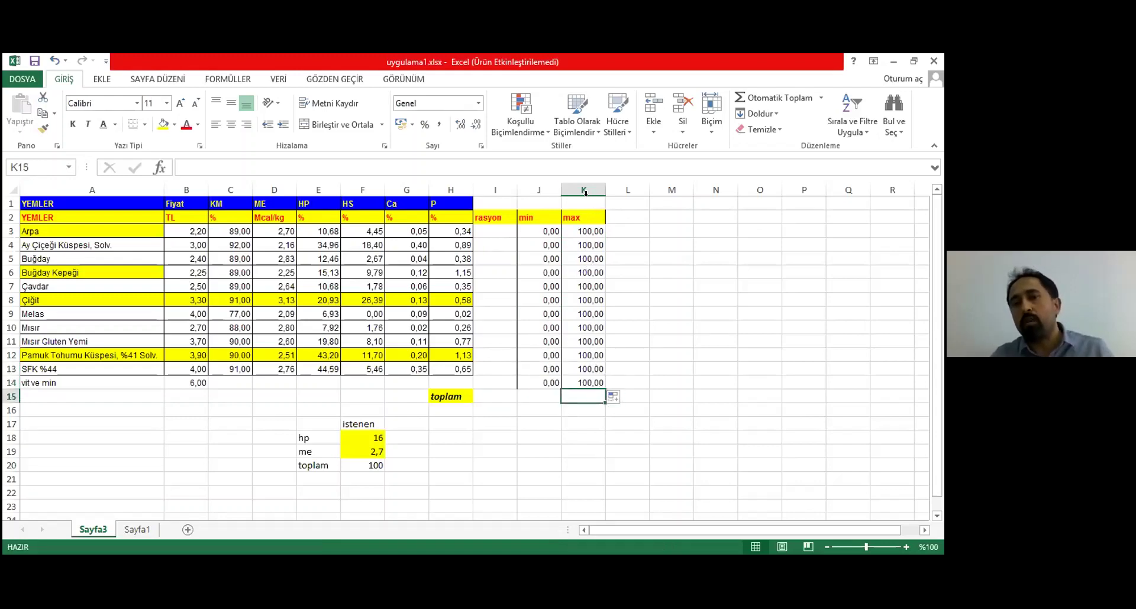
drag(451, 218, 178, 204)
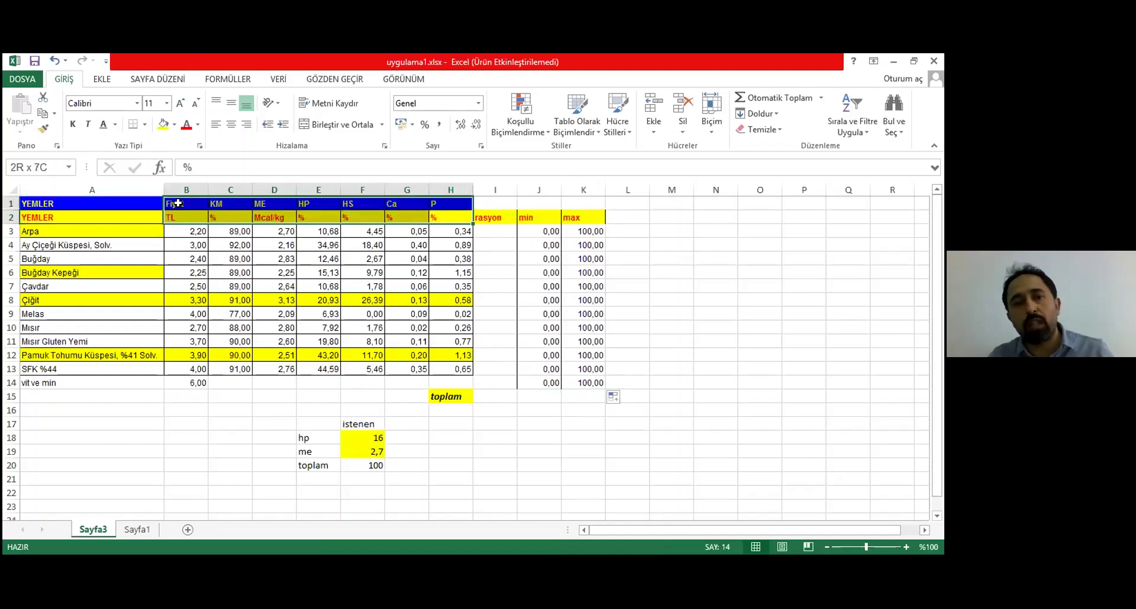
drag(59, 245, 53, 379)
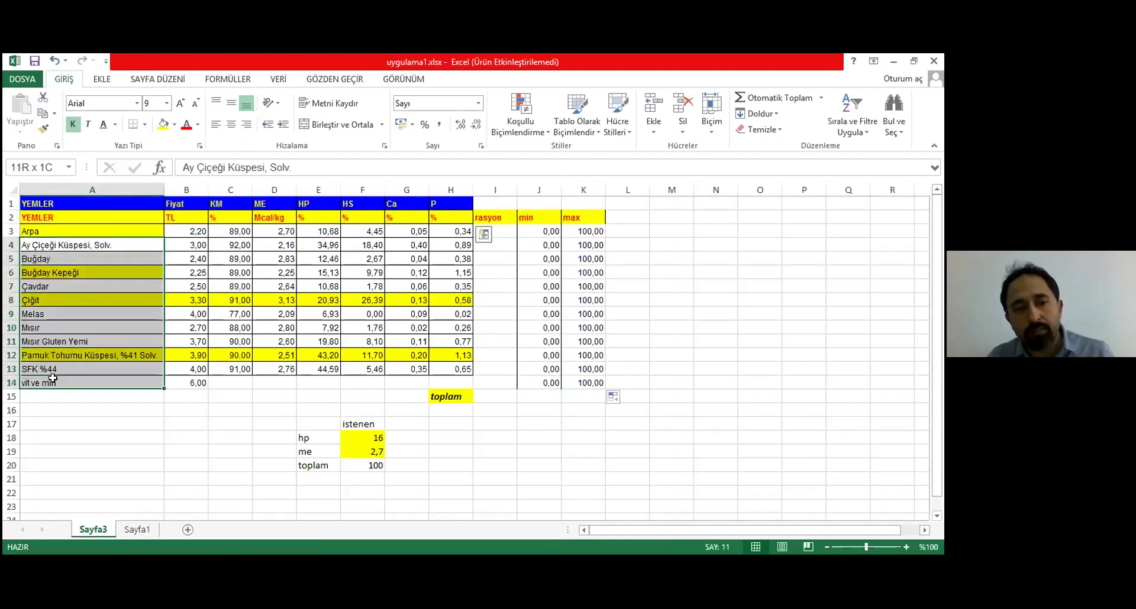
drag(178, 204, 455, 213)
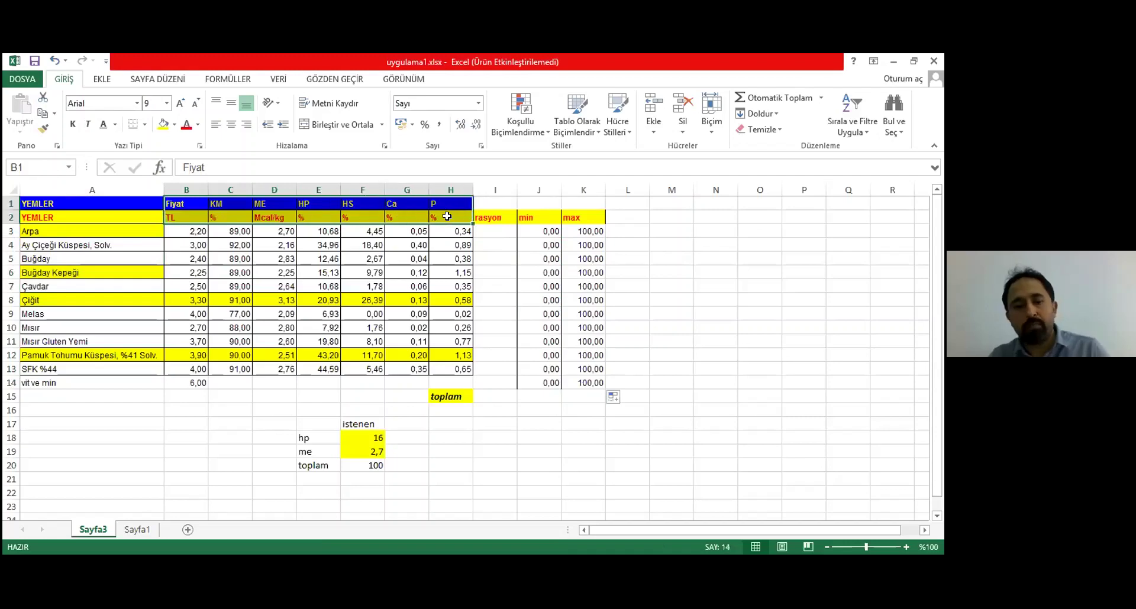
key(ctrl+c)
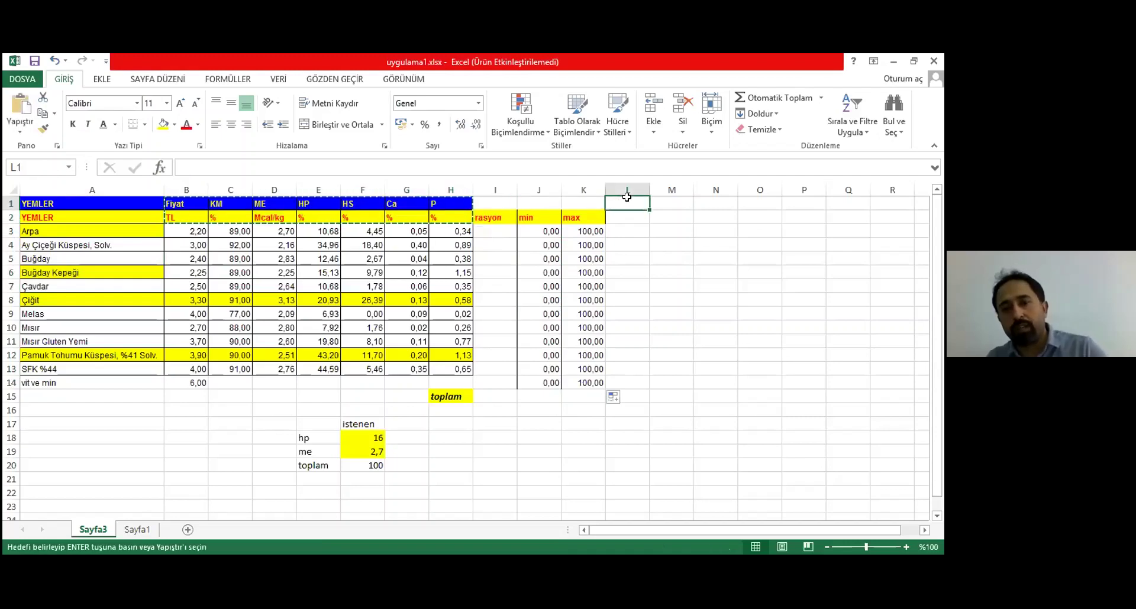
key(ctrl+v)
key(ctrl+z)
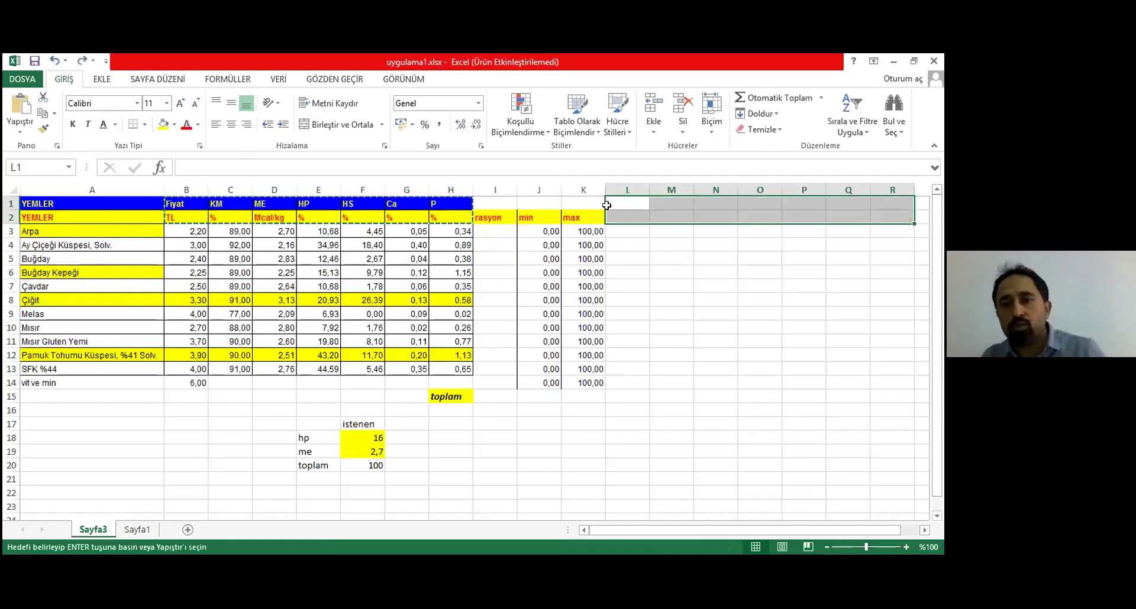
click(493, 231)
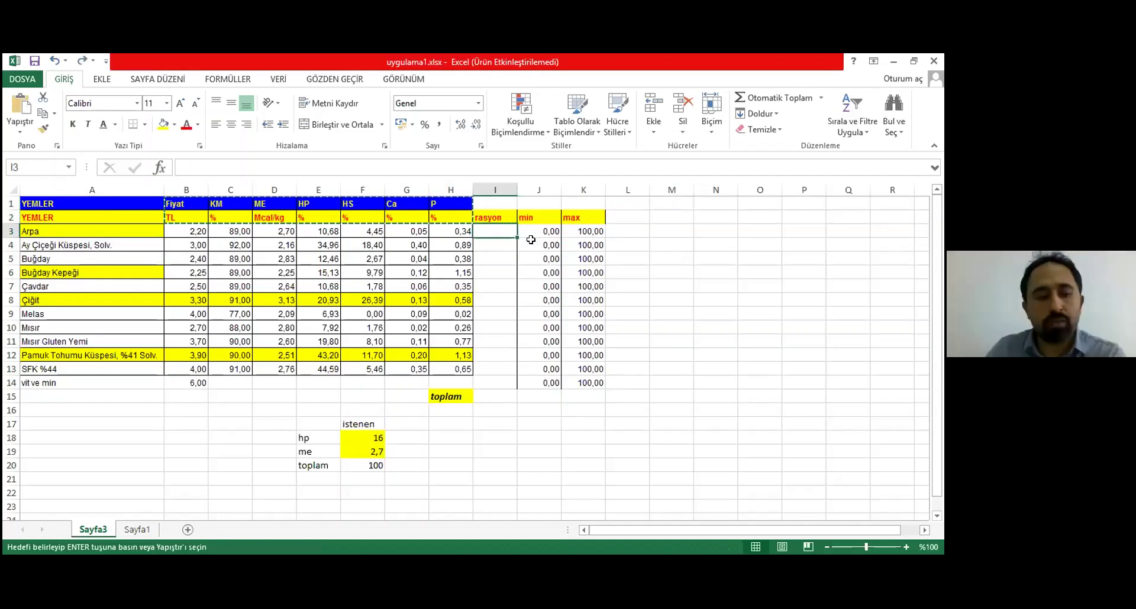
key(Escape)
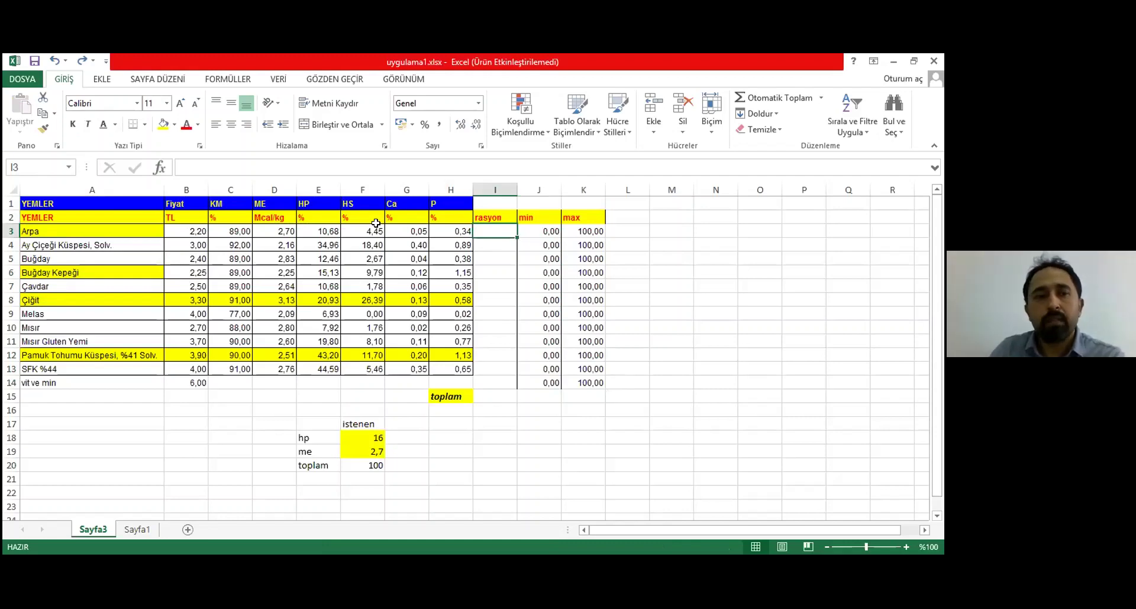
click(194, 243)
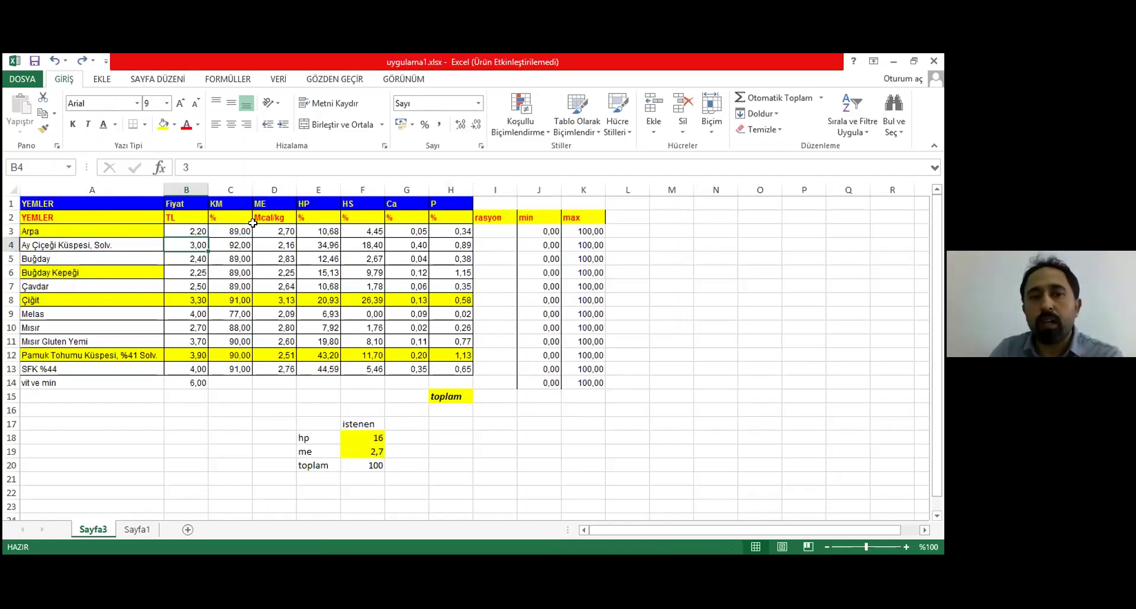
click(320, 229)
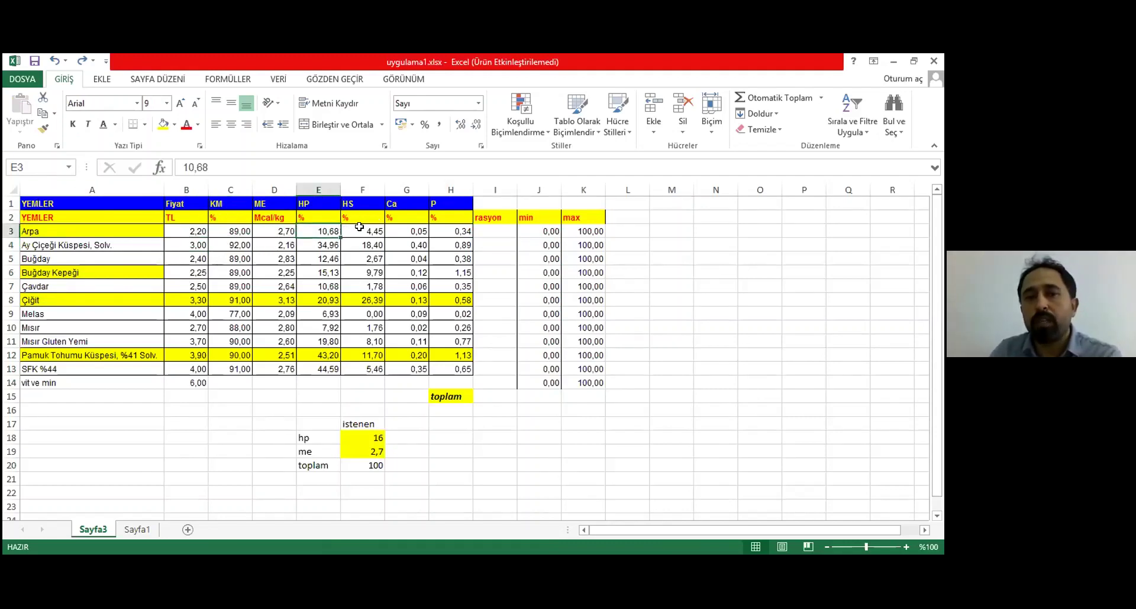
click(406, 218)
click(444, 227)
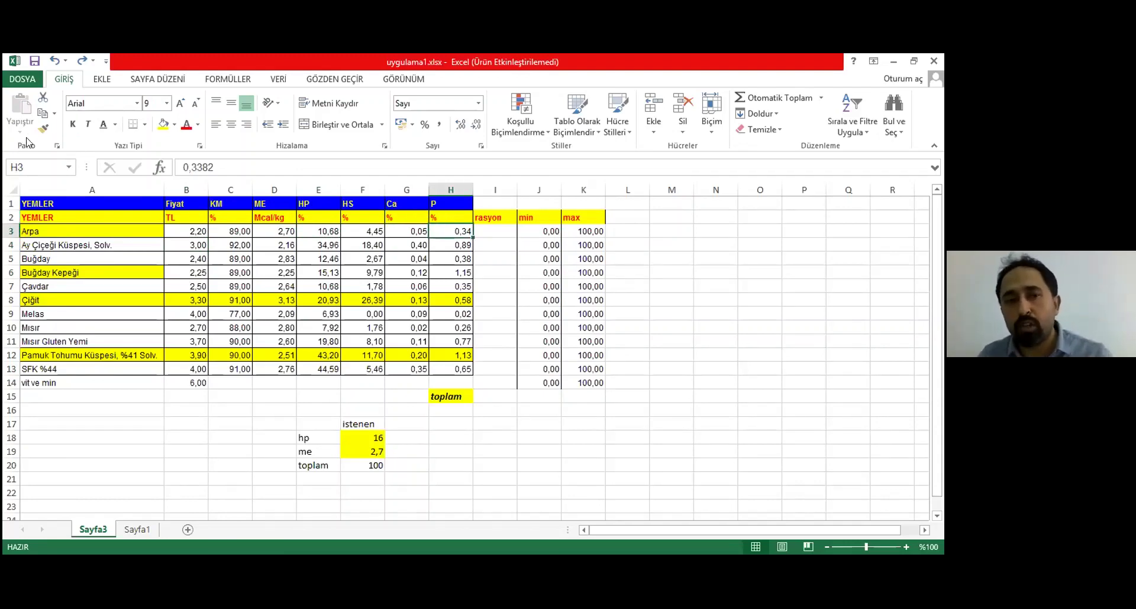
click(491, 227)
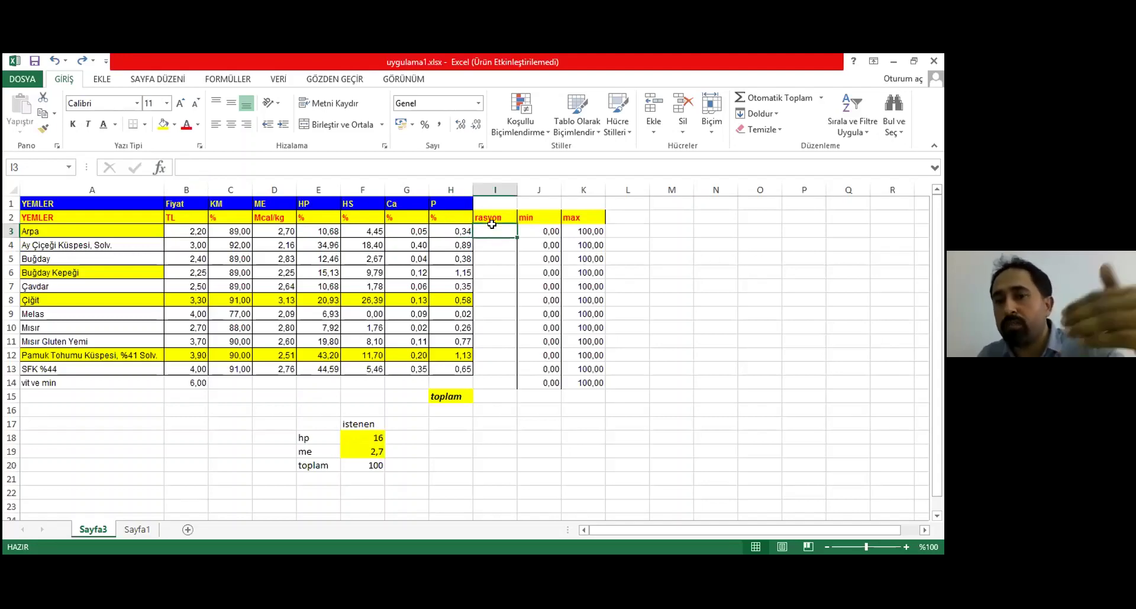
drag(628, 217, 753, 219)
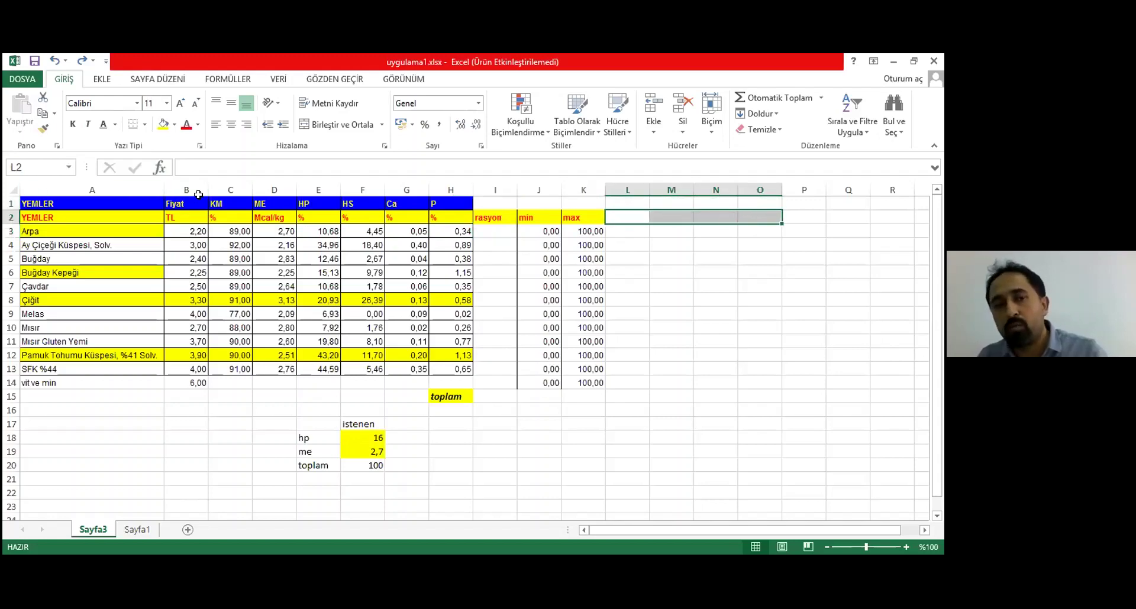
Copy the price and nutrient headings with their units, B1:H2, to L1:R2 beside the max column
drag(197, 200, 459, 215)
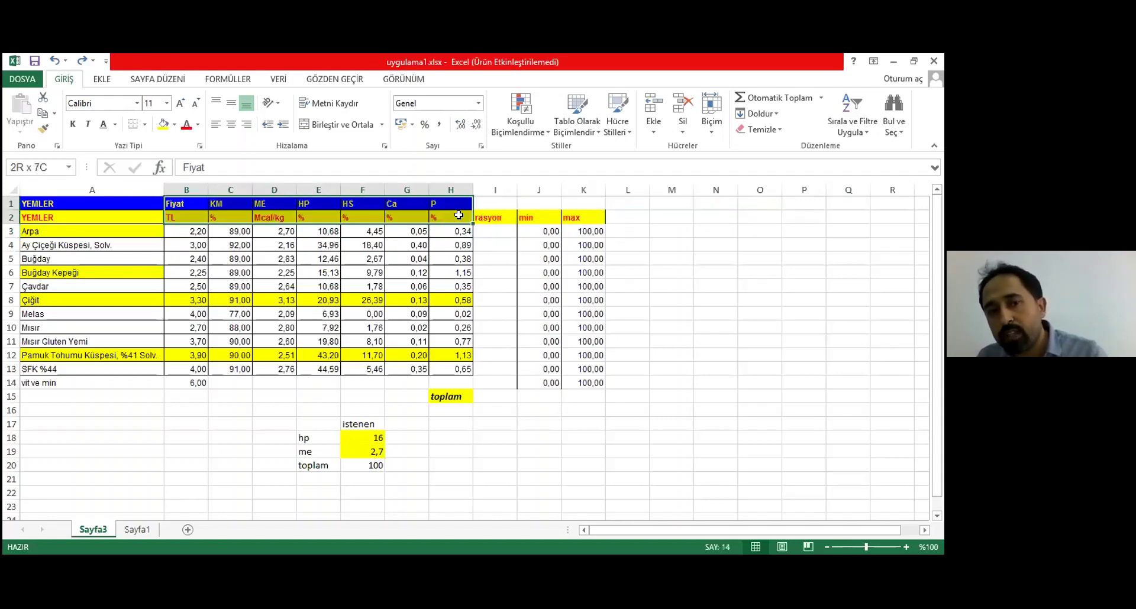
key(ctrl+c)
click(617, 205)
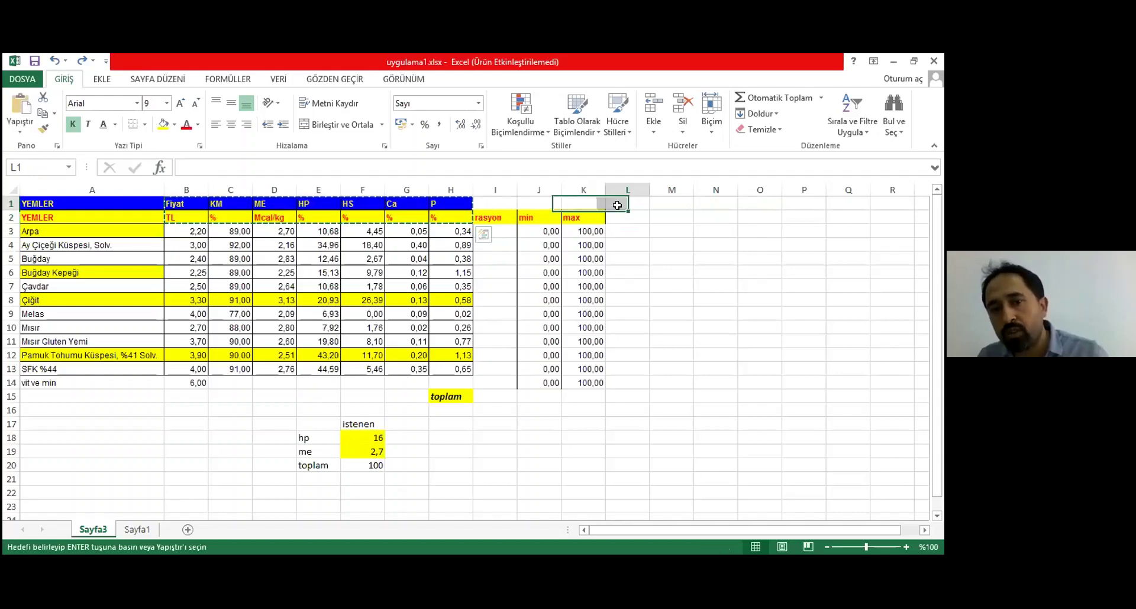
key(ctrl+v)
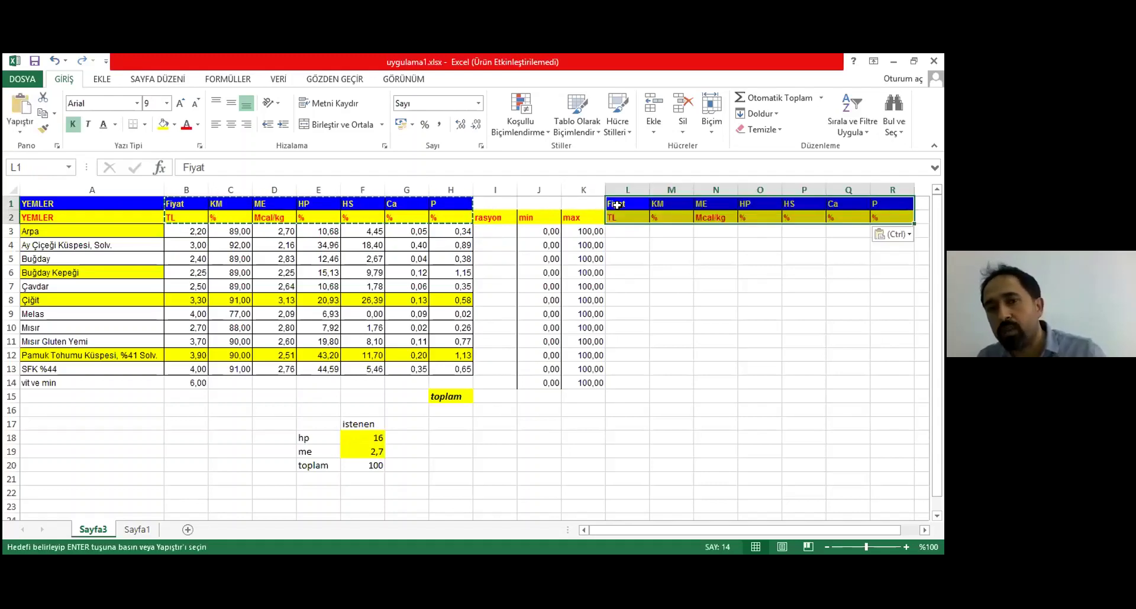
click(644, 532)
drag(645, 532, 660, 532)
click(482, 231)
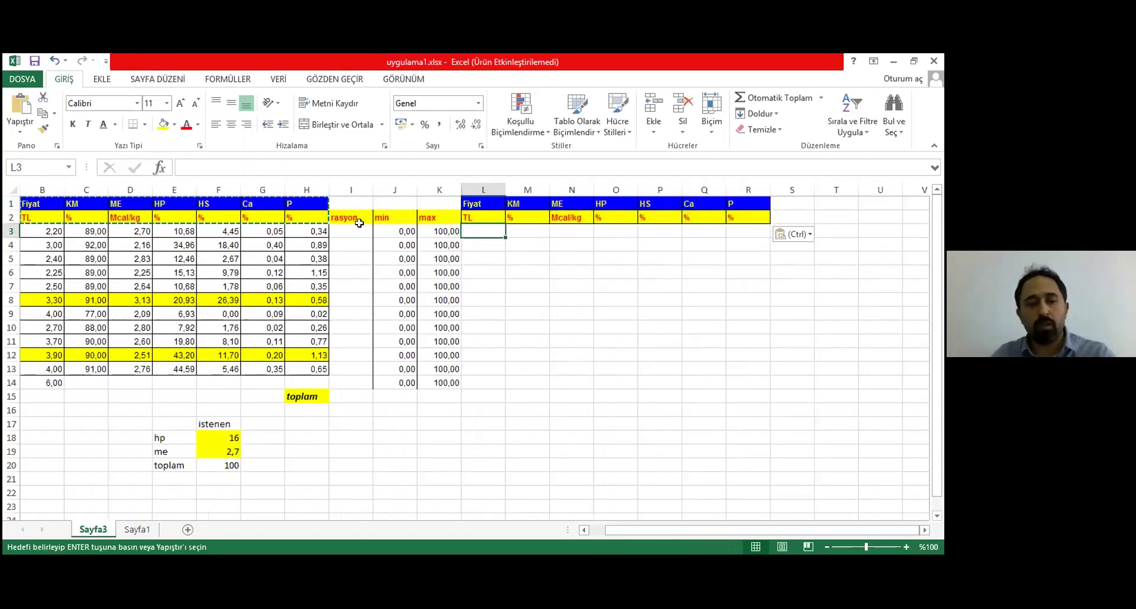
key(Escape)
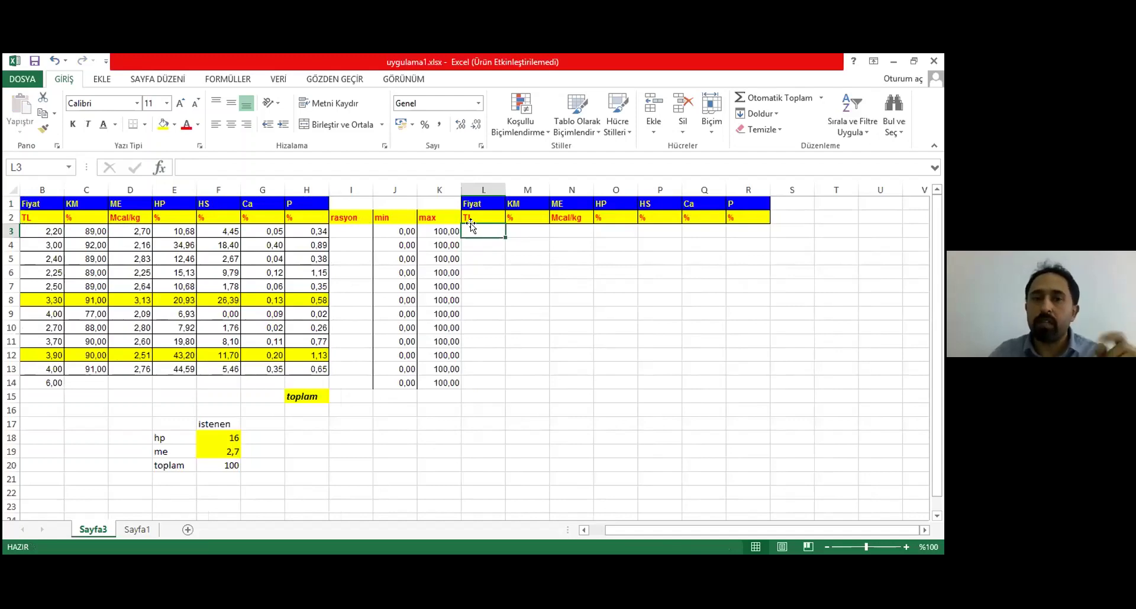
click(332, 230)
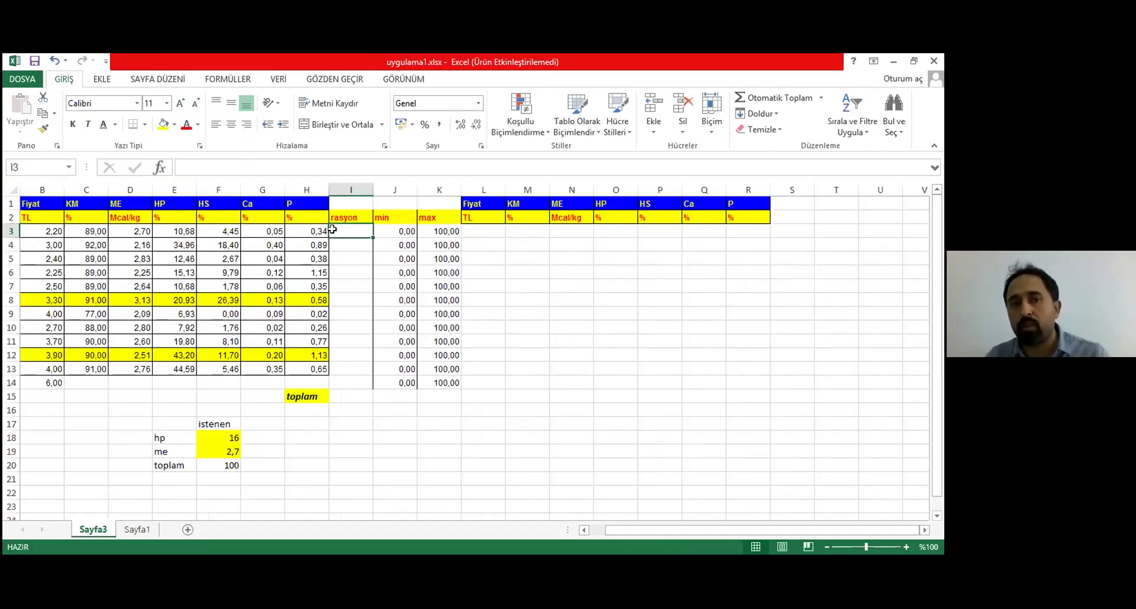
click(500, 228)
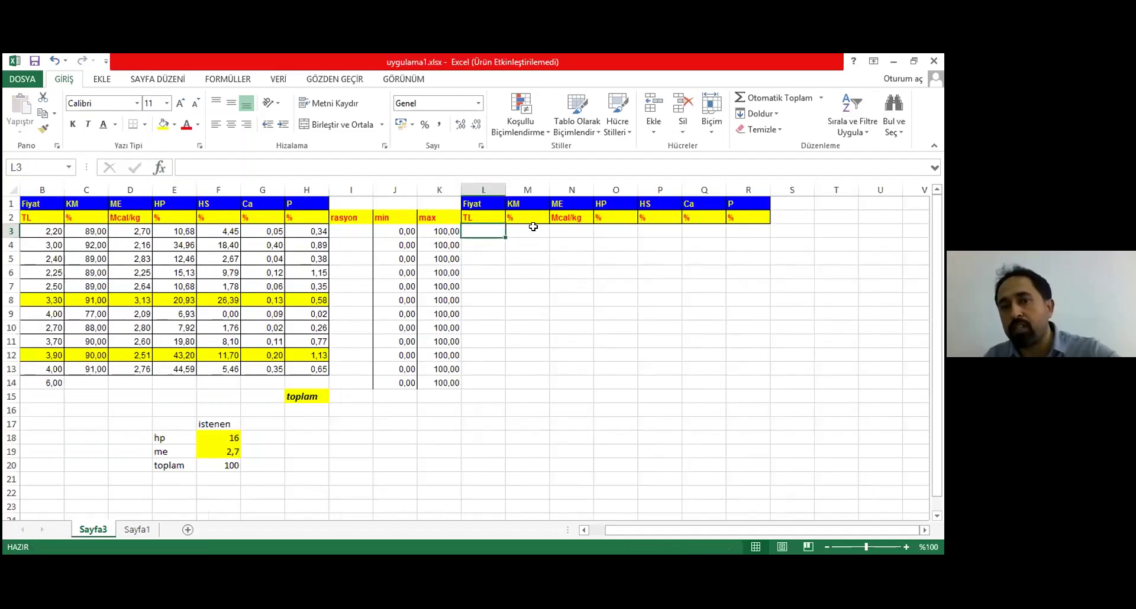
click(533, 227)
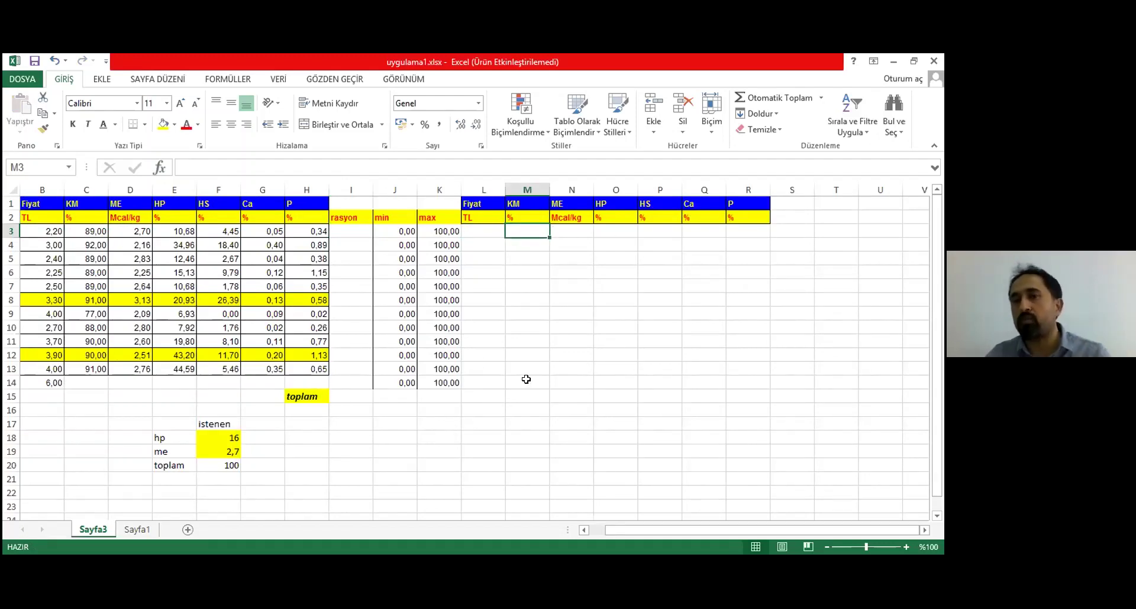
Calculate Arpa's price contribution in L3 from its rasyon amount and Fiyat with the formula =I3*B3/100
key(Left)
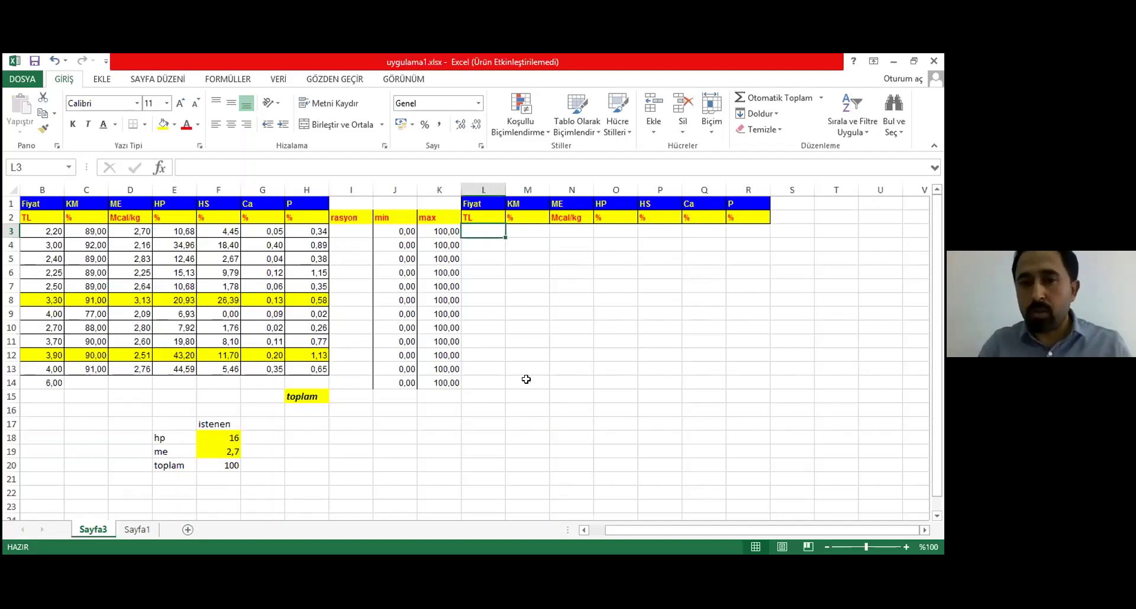
text(=)
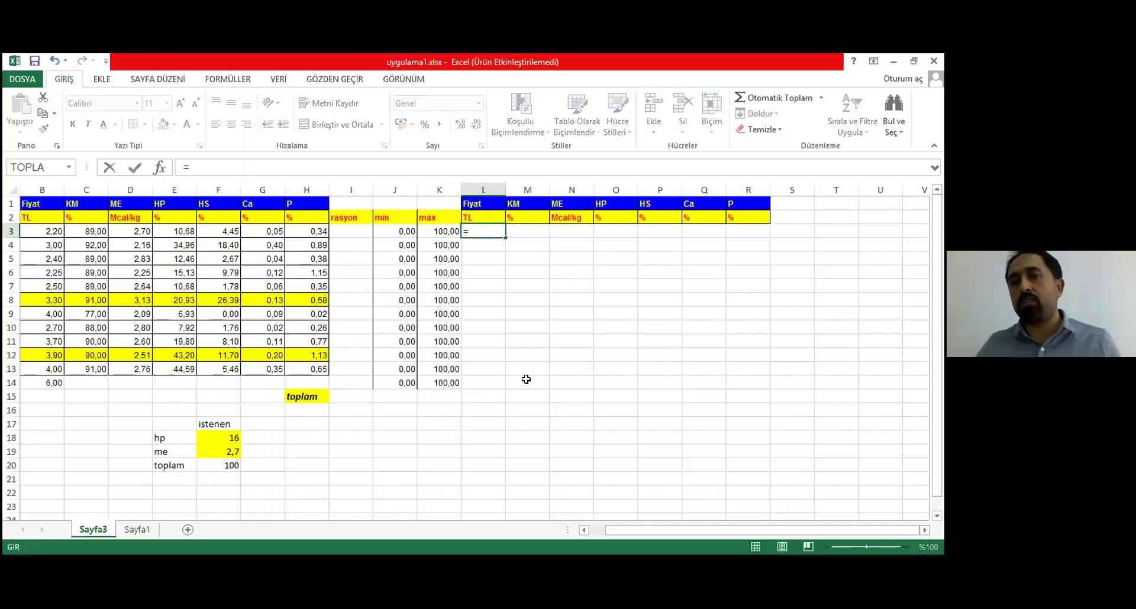
click(348, 230)
text(*)
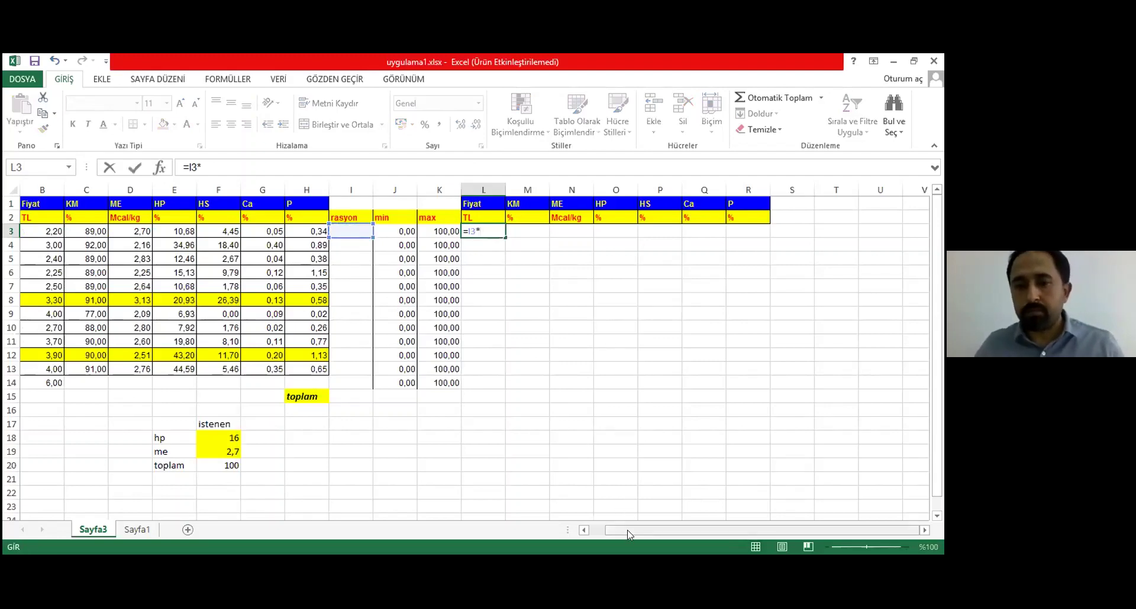
drag(628, 534, 614, 534)
click(195, 231)
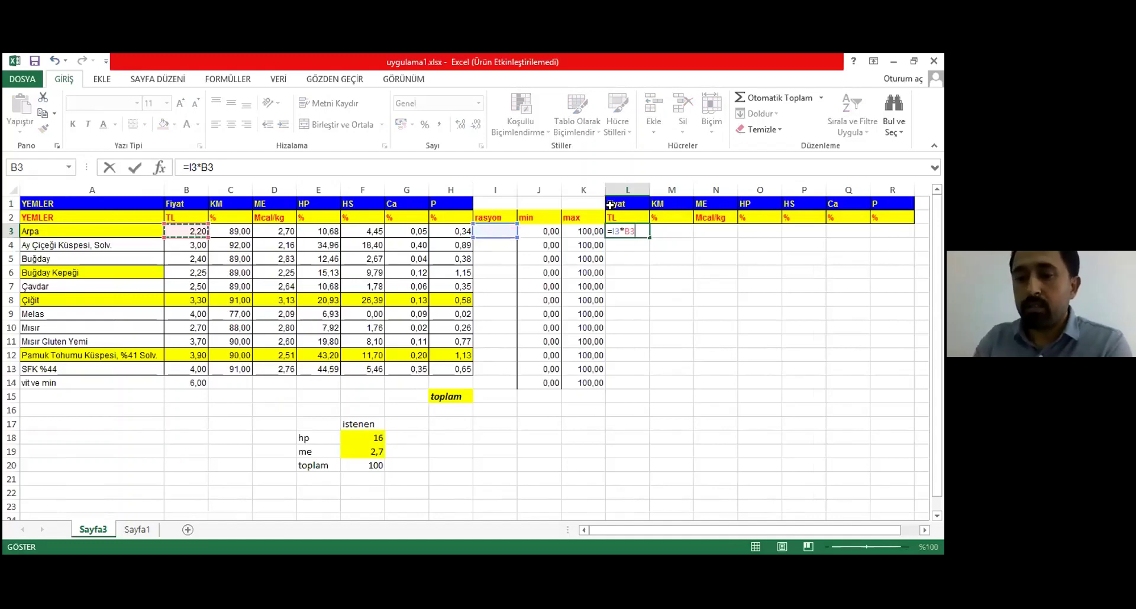
text(/)
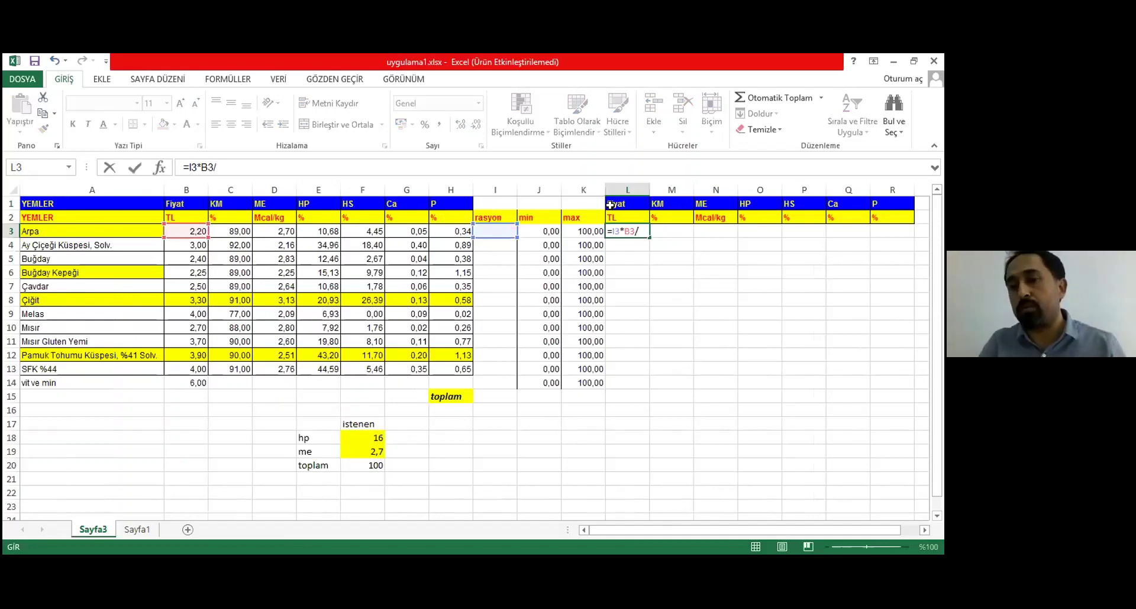
text(100)
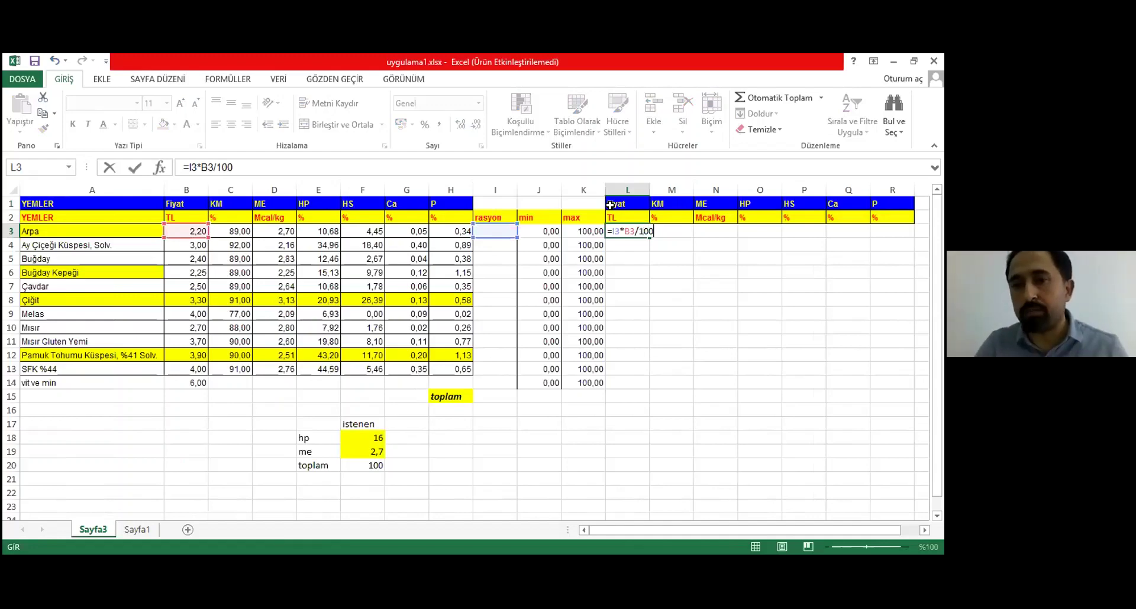
key(Return)
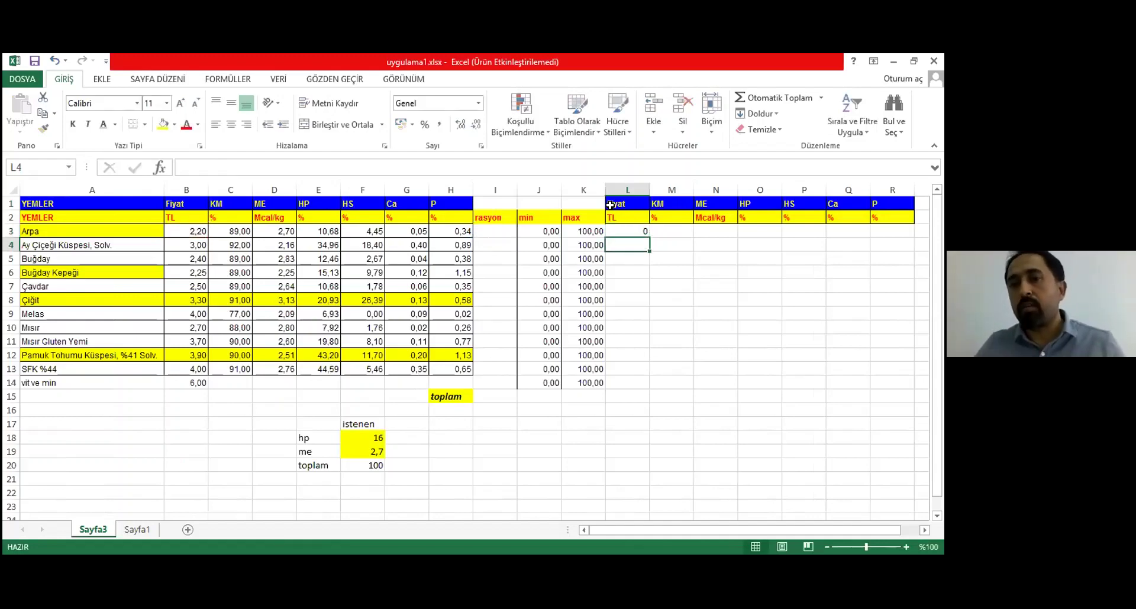
click(620, 234)
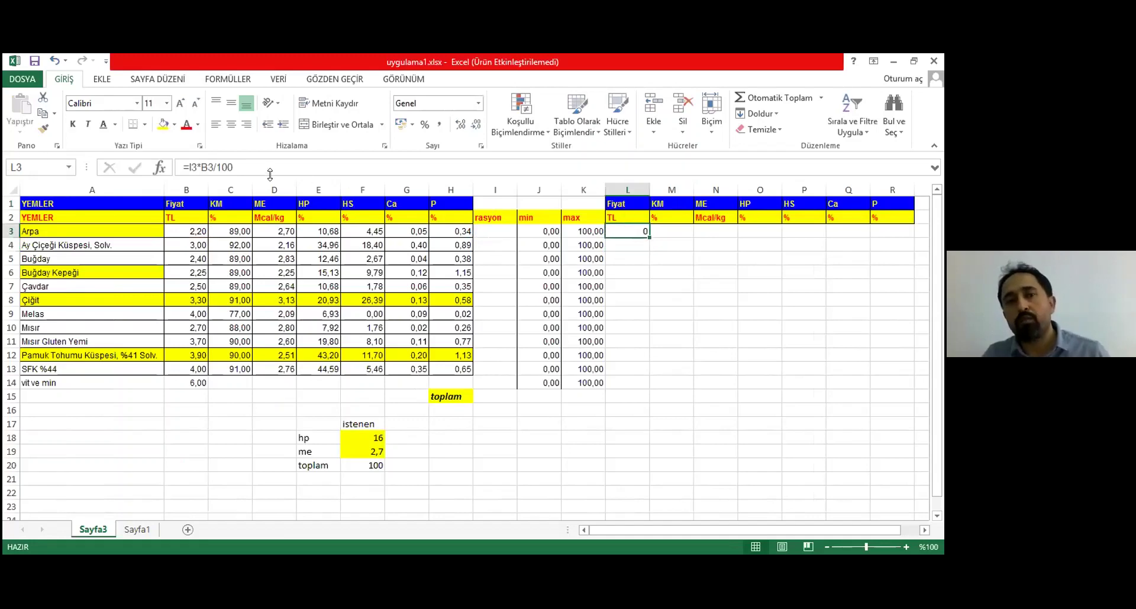
click(251, 166)
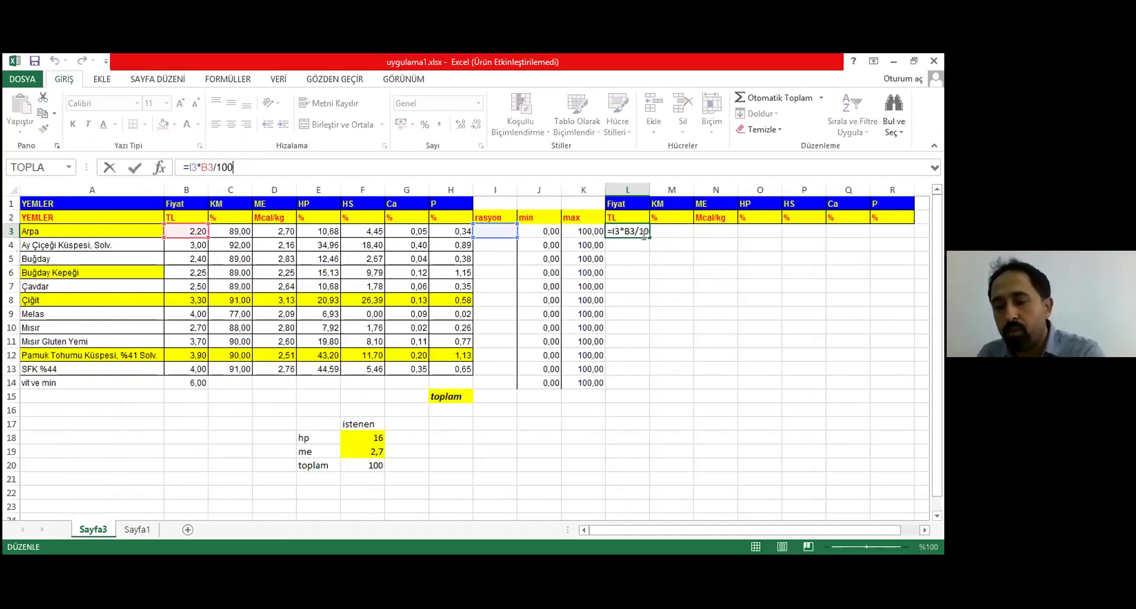
Calculate Arpa's KM contribution in M3 with the formula =I3*C3/100
click(677, 235)
text(=)
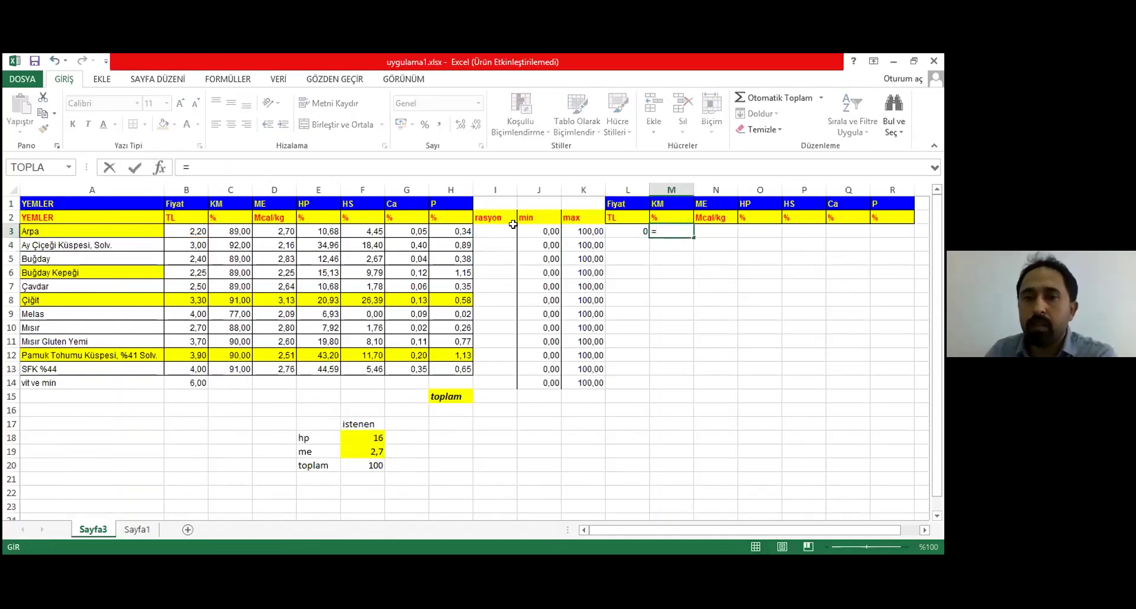
click(496, 232)
text(*)
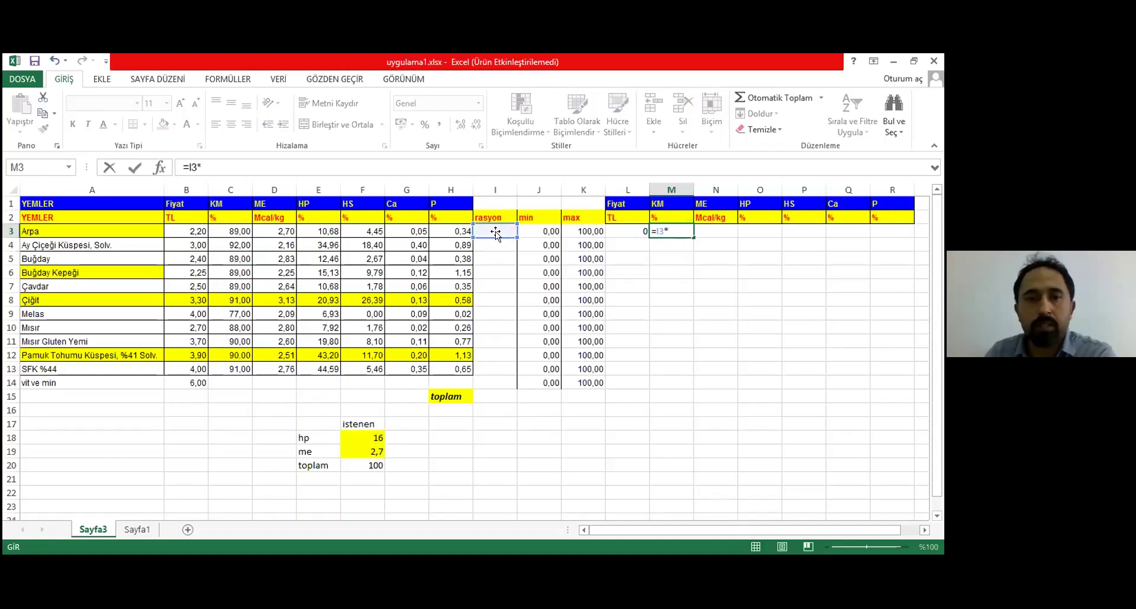
click(232, 231)
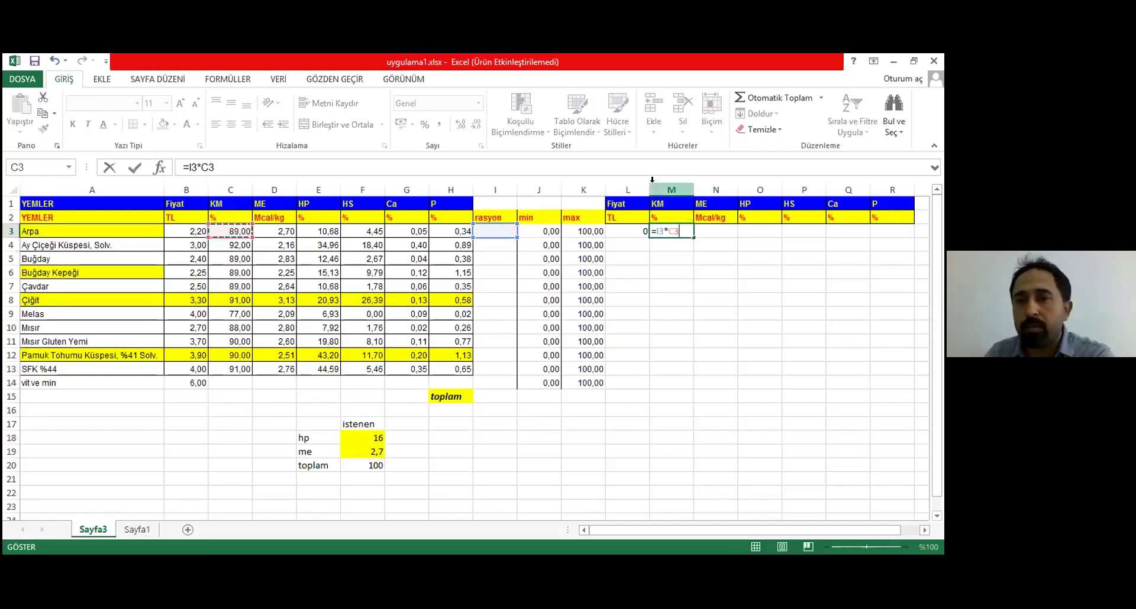
text(/1)
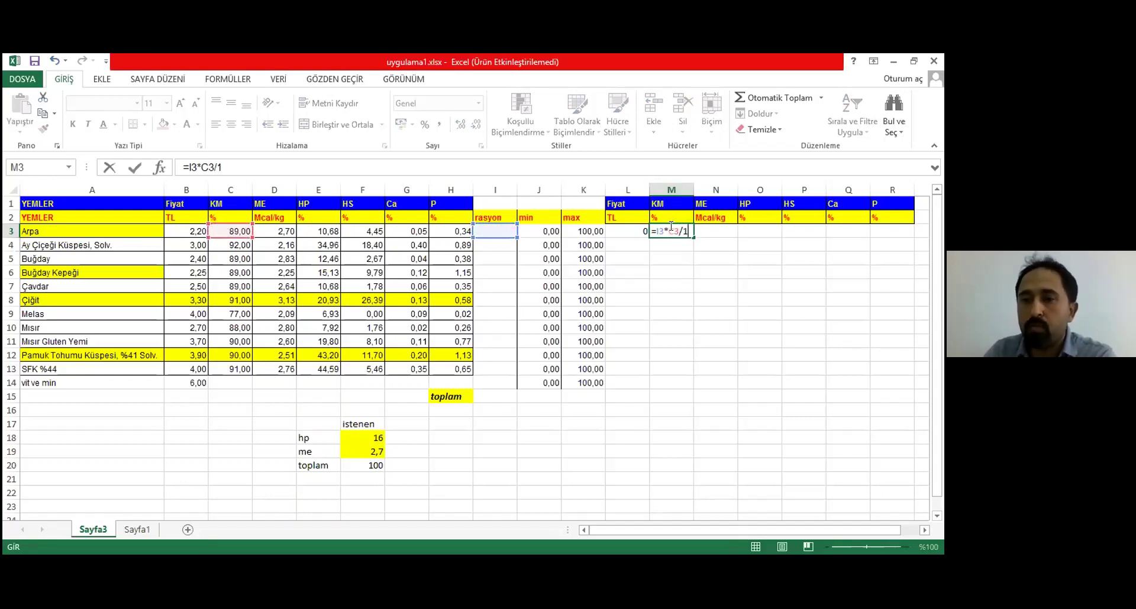
text(00)
key(Return)
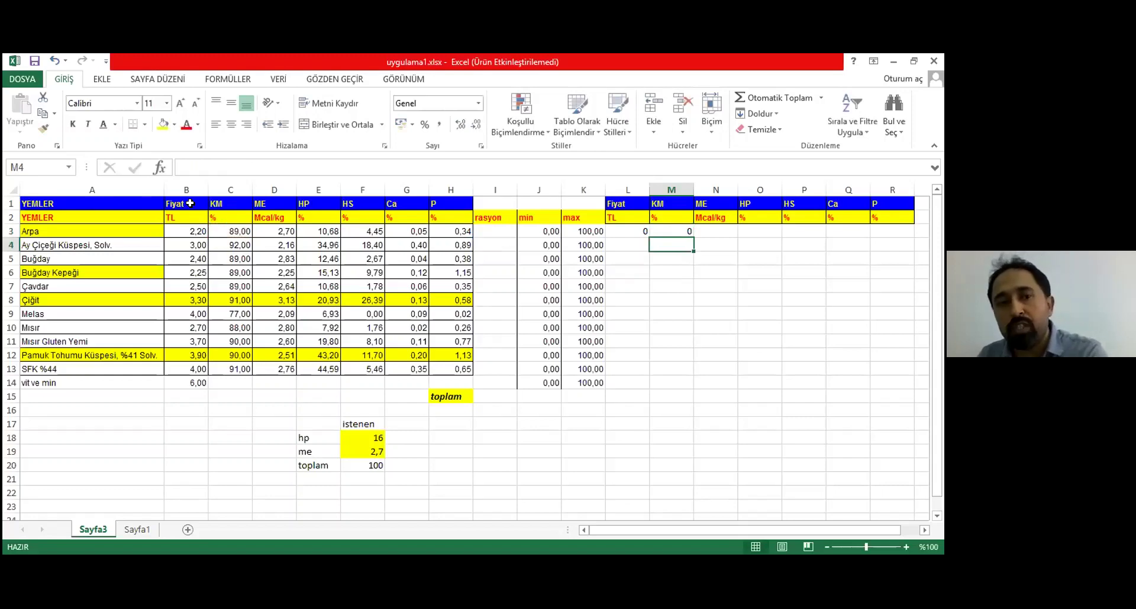
Calculate Arpa's ME contribution in N3 with the formula =I3*D3/100
drag(190, 203, 450, 232)
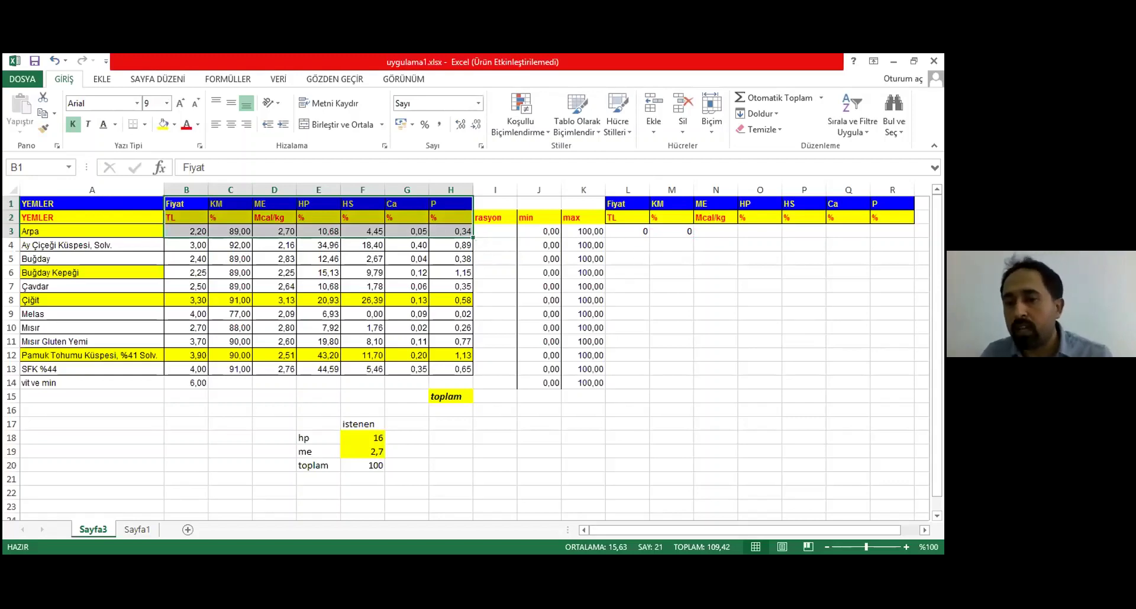
drag(677, 535, 693, 535)
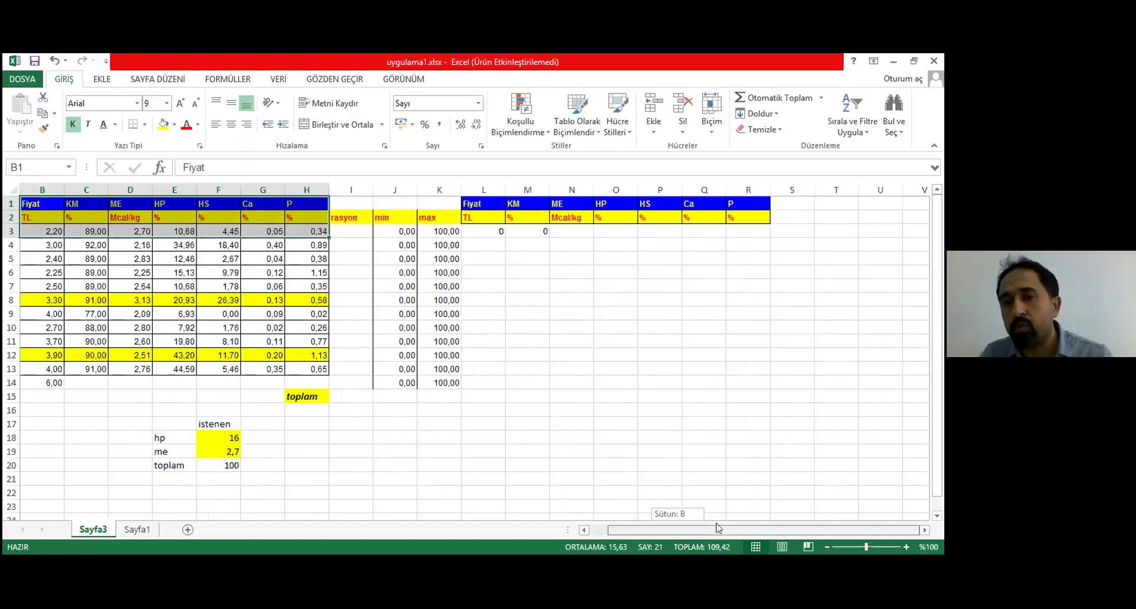
click(541, 231)
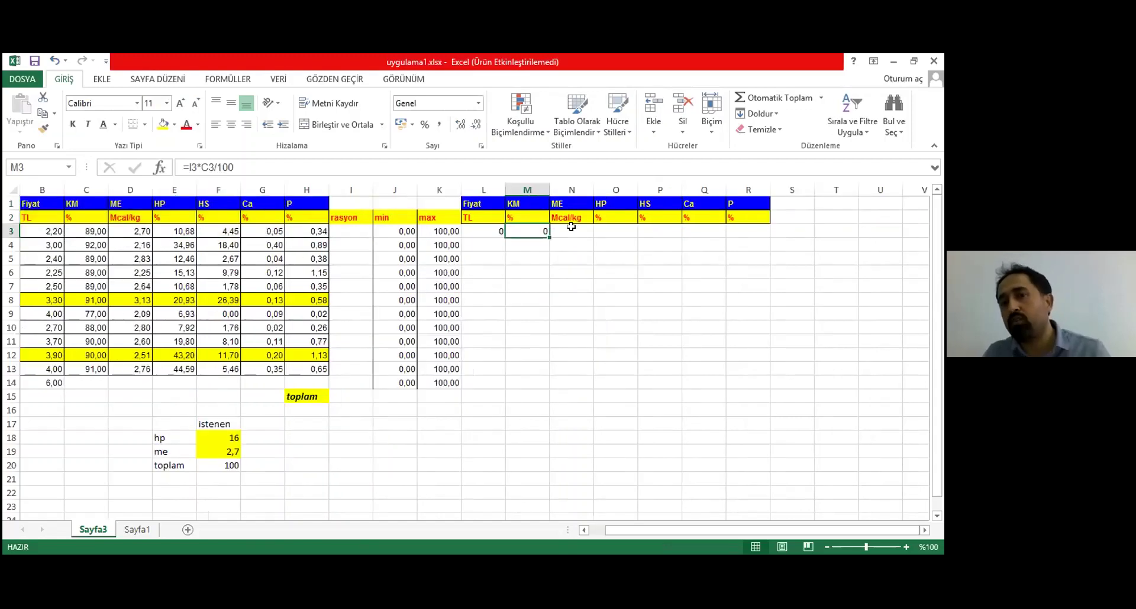
click(571, 227)
text(=)
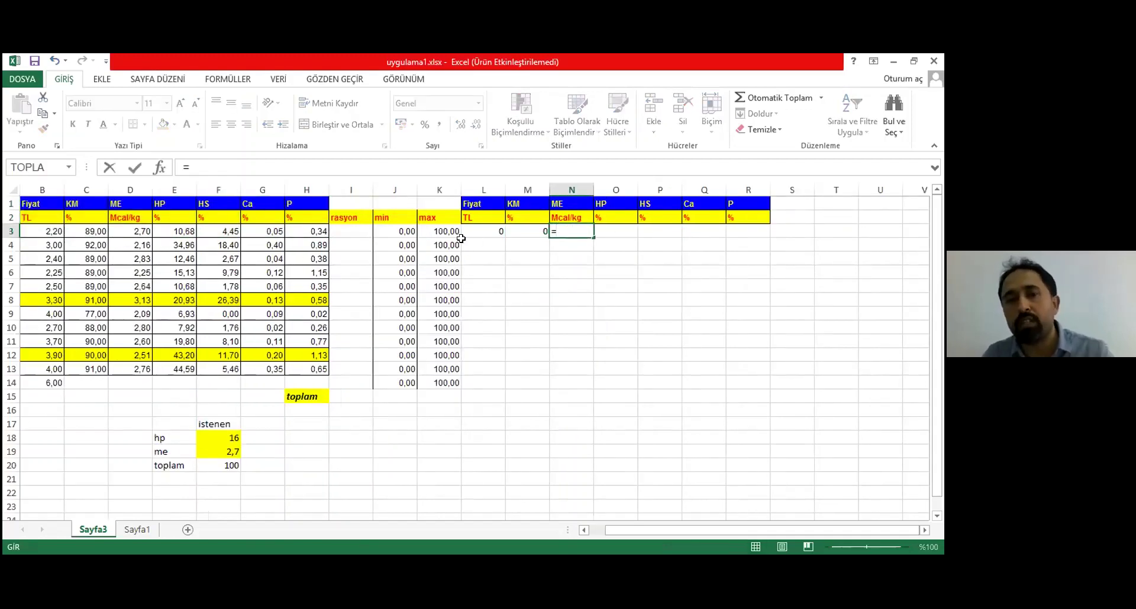
click(344, 230)
text(*)
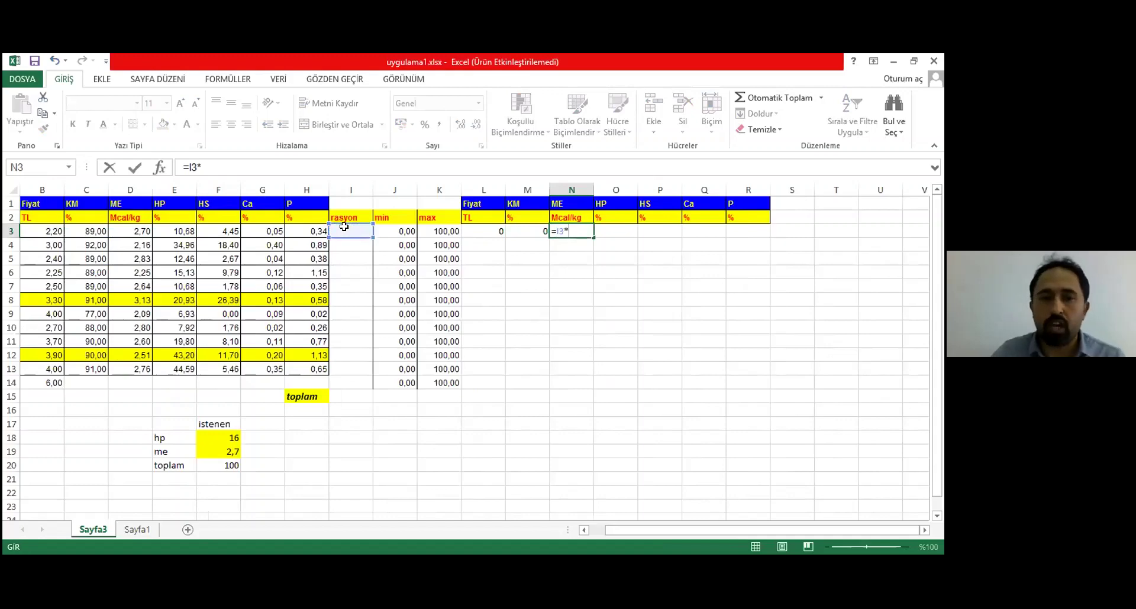
click(119, 228)
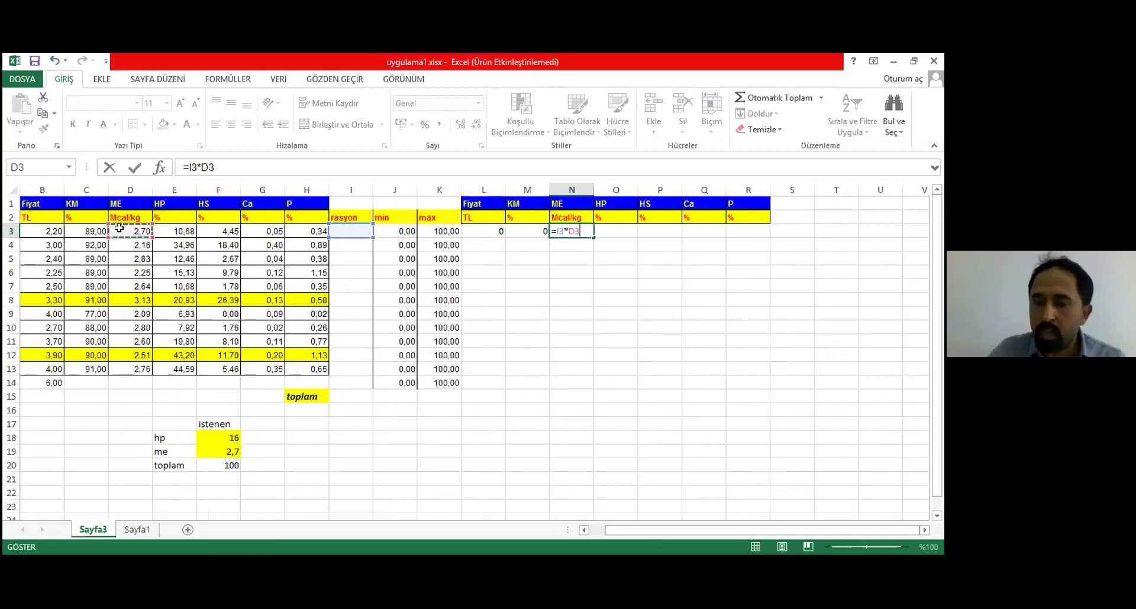
text(/100)
key(Return)
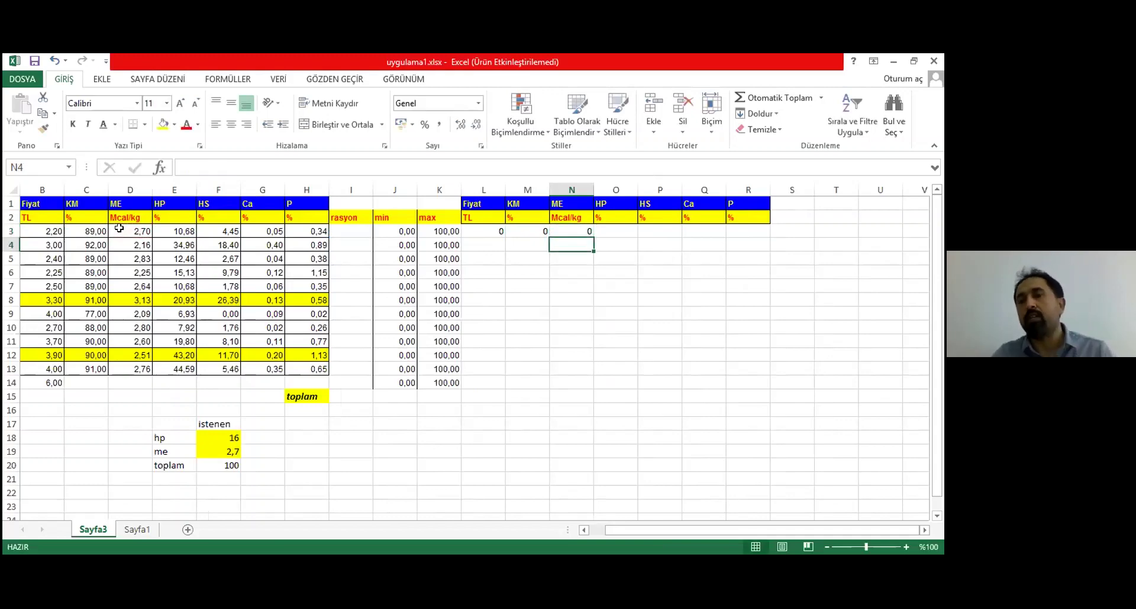
Delete the KM and ME contribution formulas from M3:N3 in the Arpa row
click(614, 226)
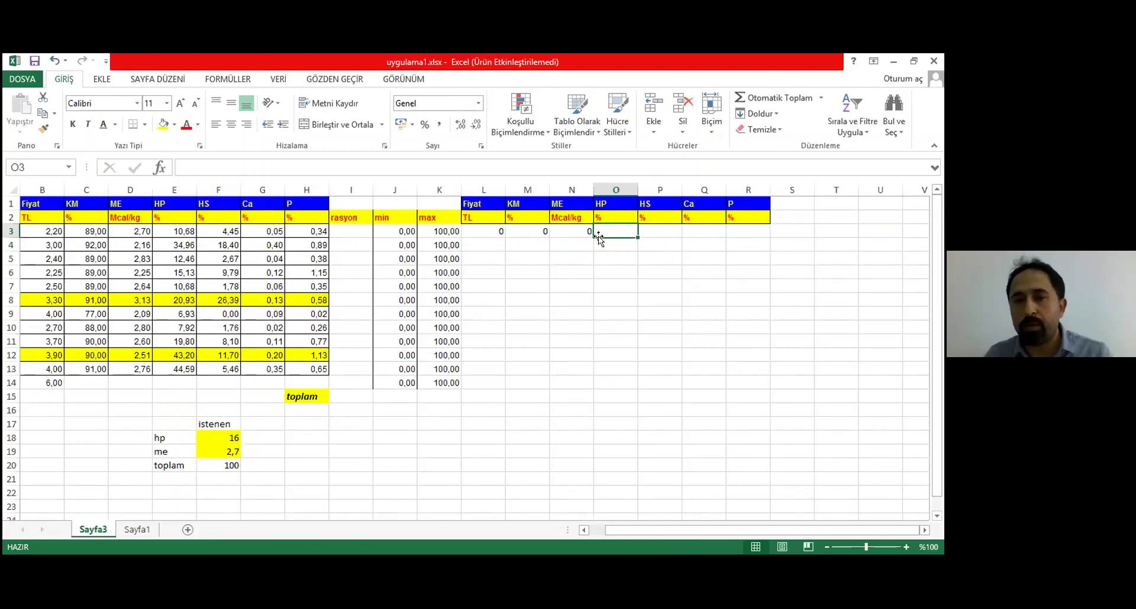
click(532, 233)
drag(550, 225, 565, 228)
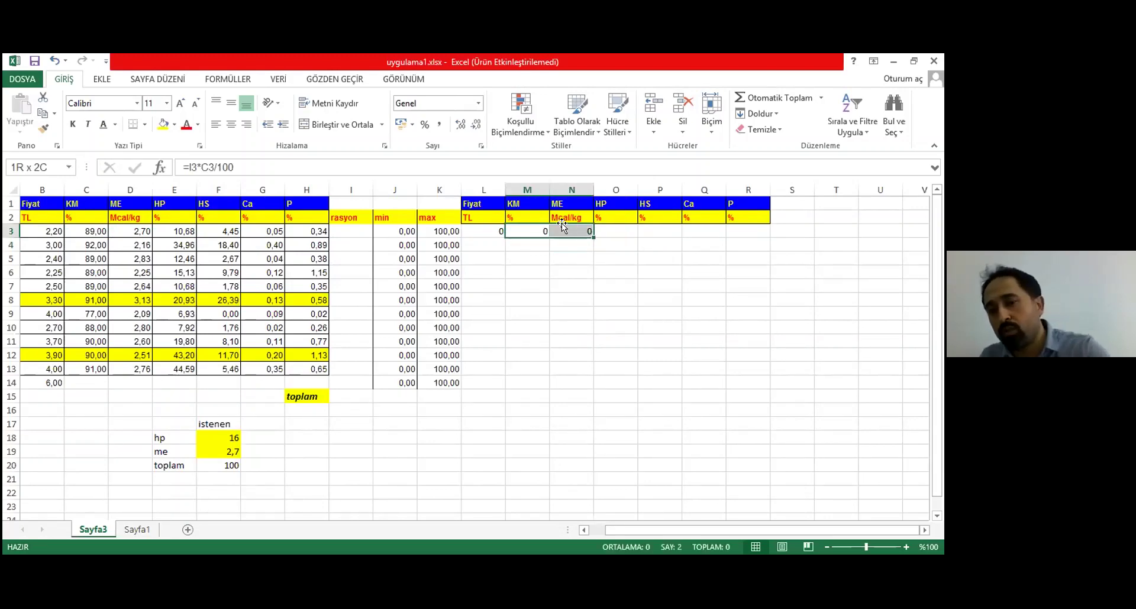
key(Delete)
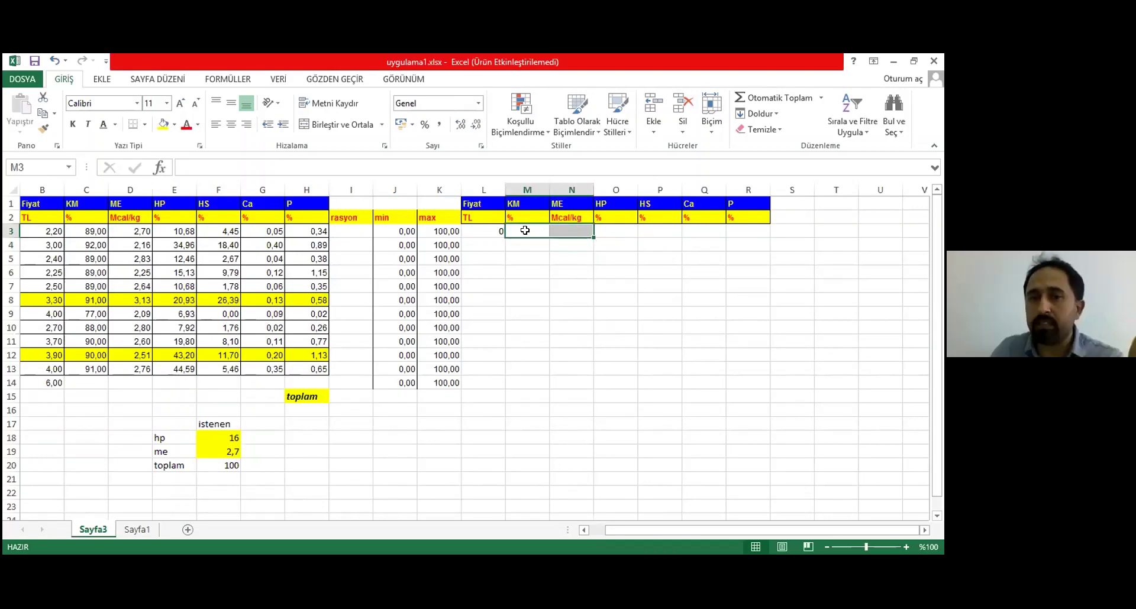
click(491, 231)
click(541, 229)
click(569, 229)
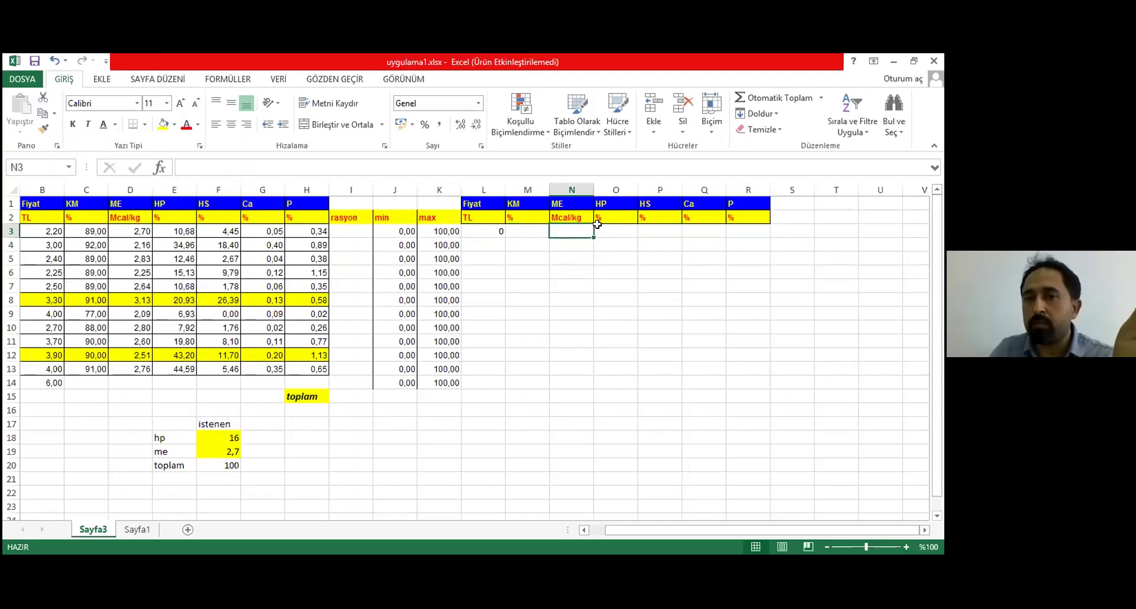
click(615, 229)
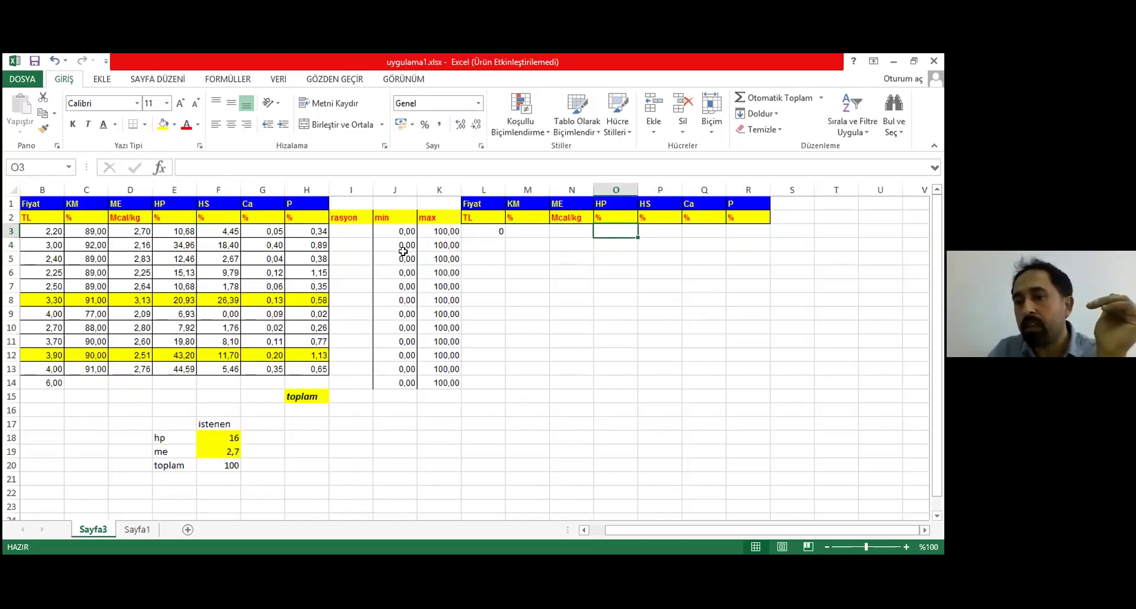
click(354, 230)
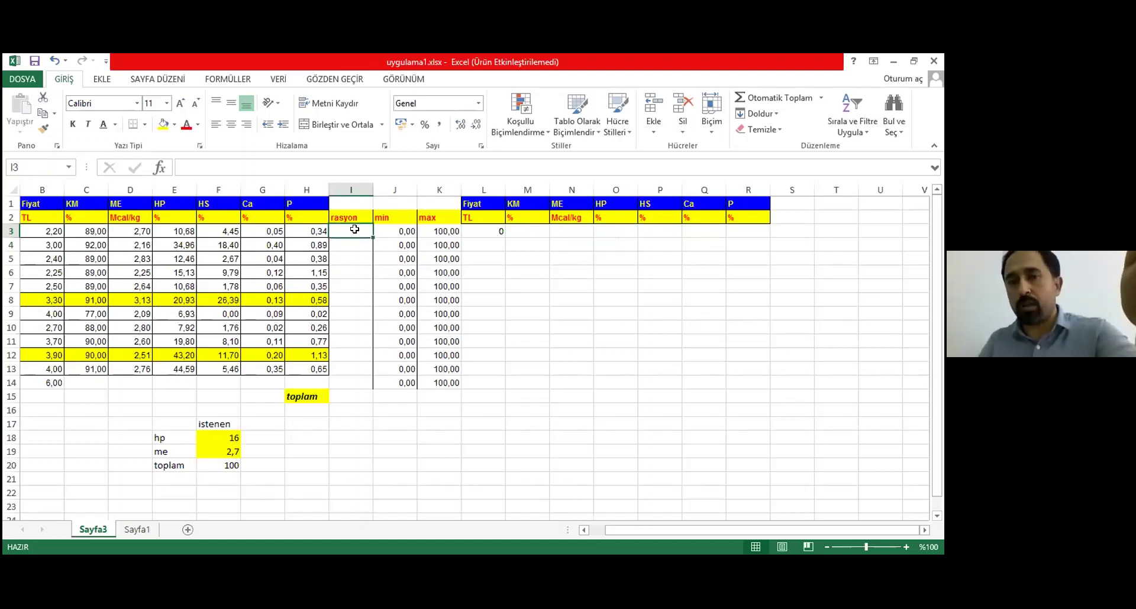
Lock the rasyon column reference in Arpa's price contribution formula in L3, making it =$I3*B3/100
click(488, 231)
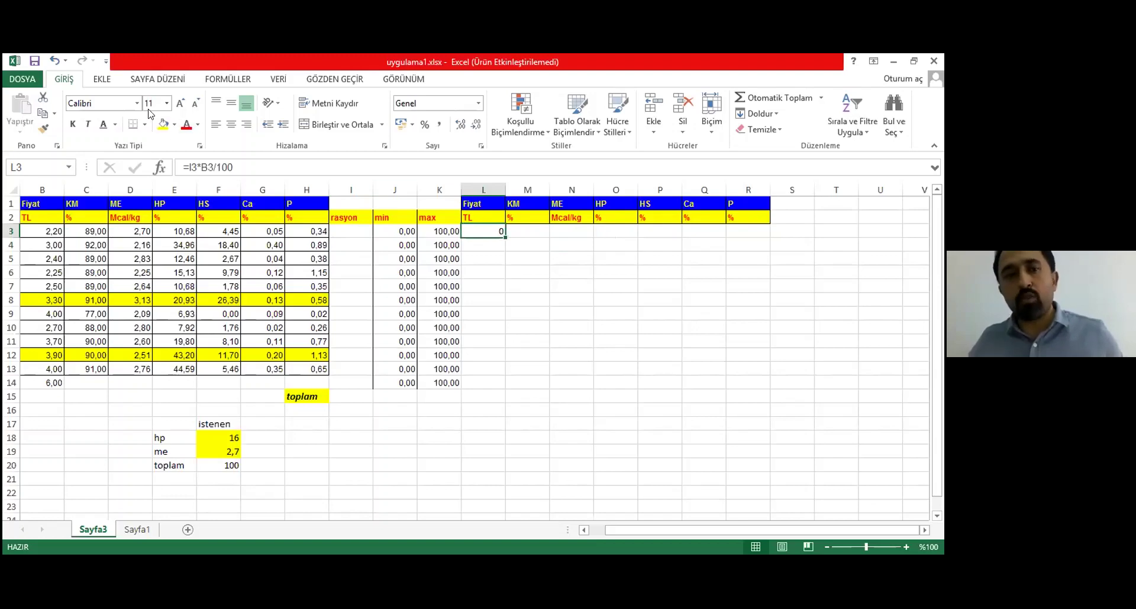
click(198, 167)
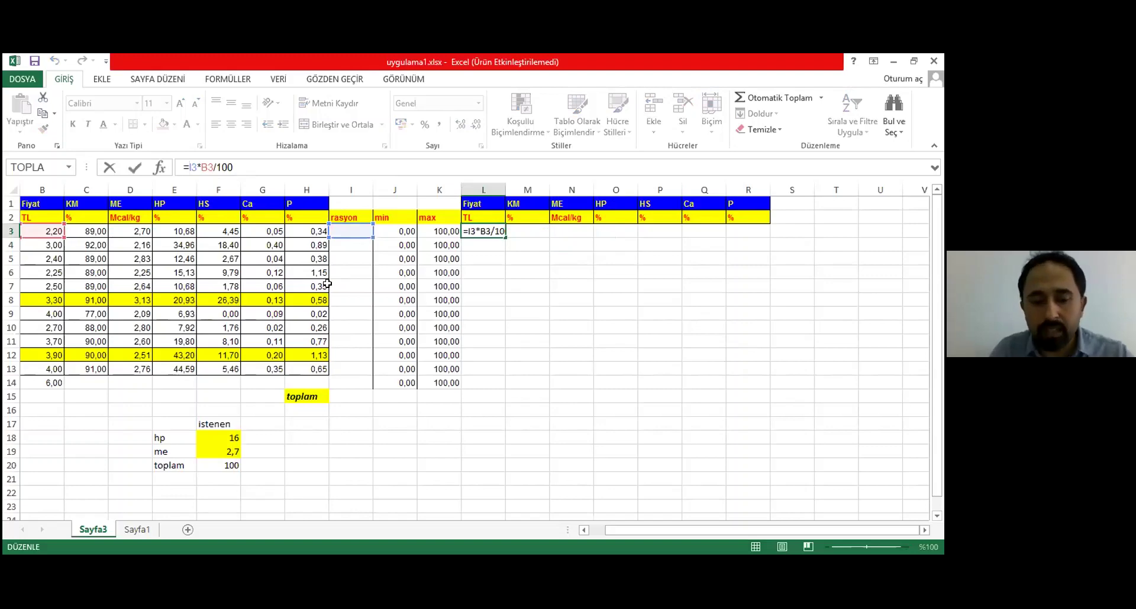
text($)
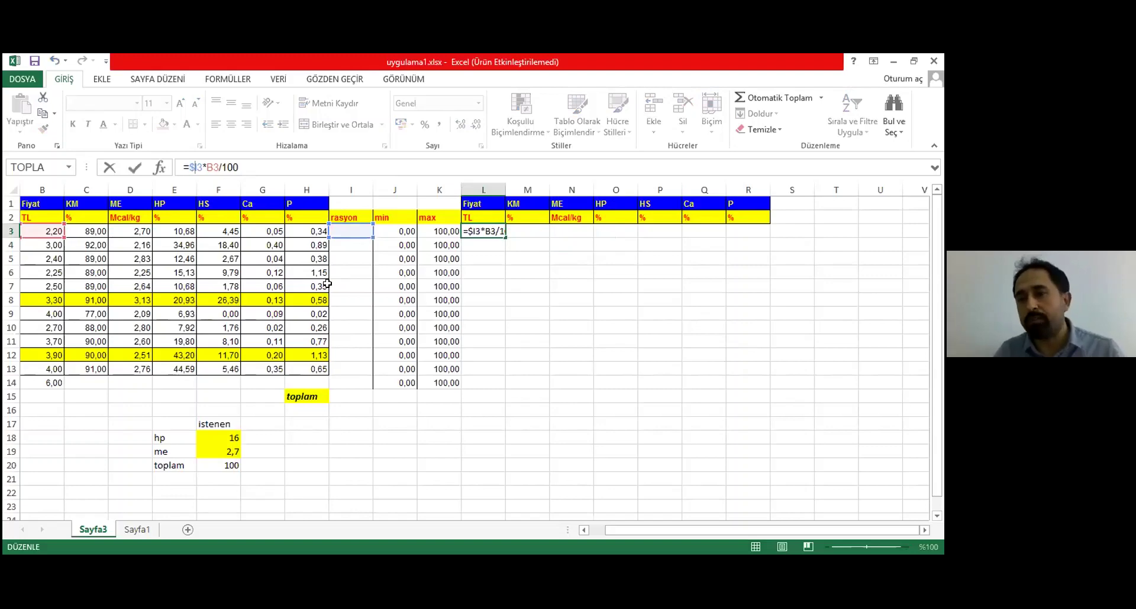
key(Return)
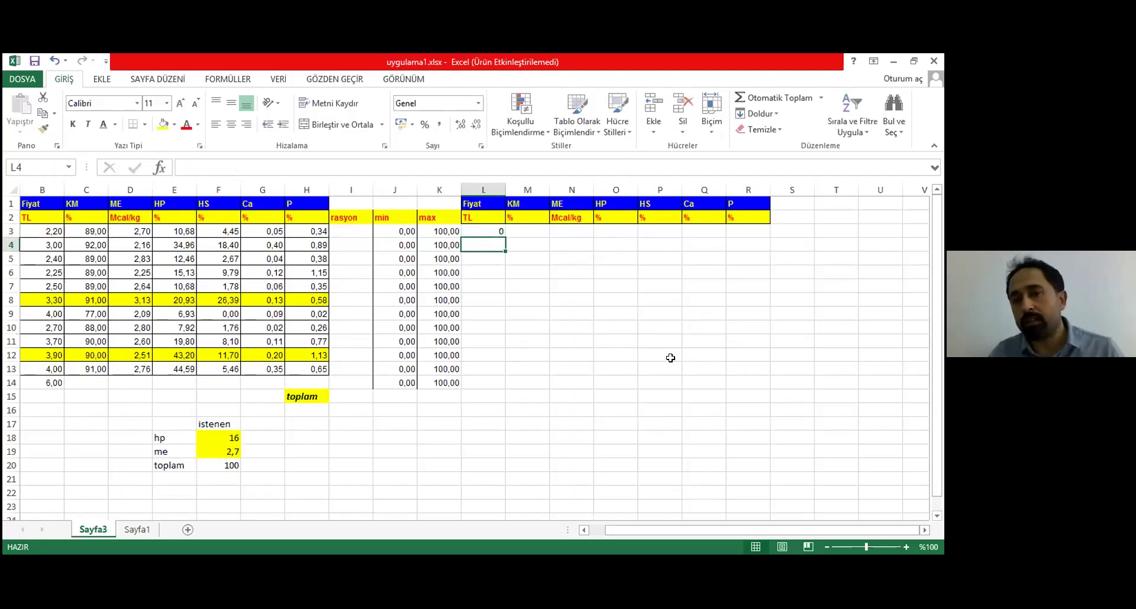
click(496, 230)
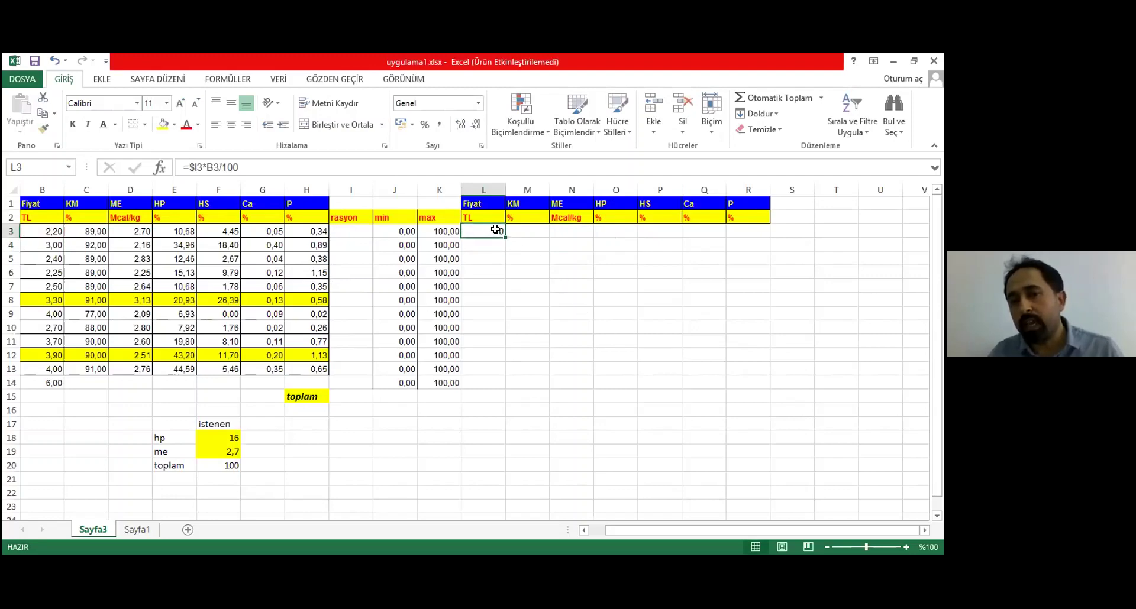
Fill the L3 contribution formula across L3:R14 for all feeds and nutrients, and check the copied formulas in R14 and L4
drag(501, 234, 759, 386)
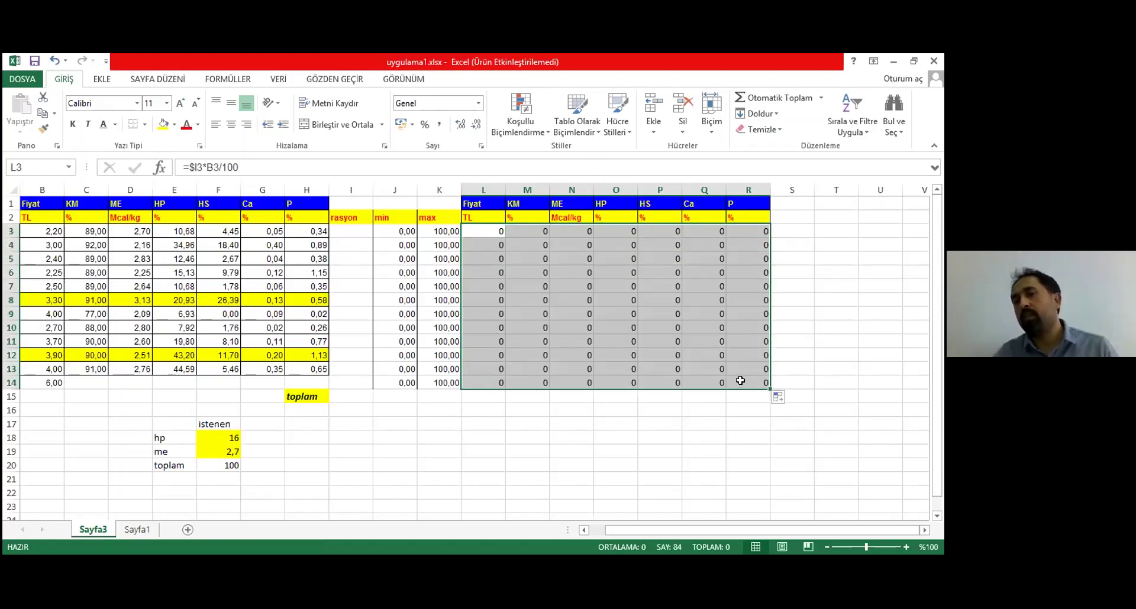
click(742, 381)
double_click(741, 381)
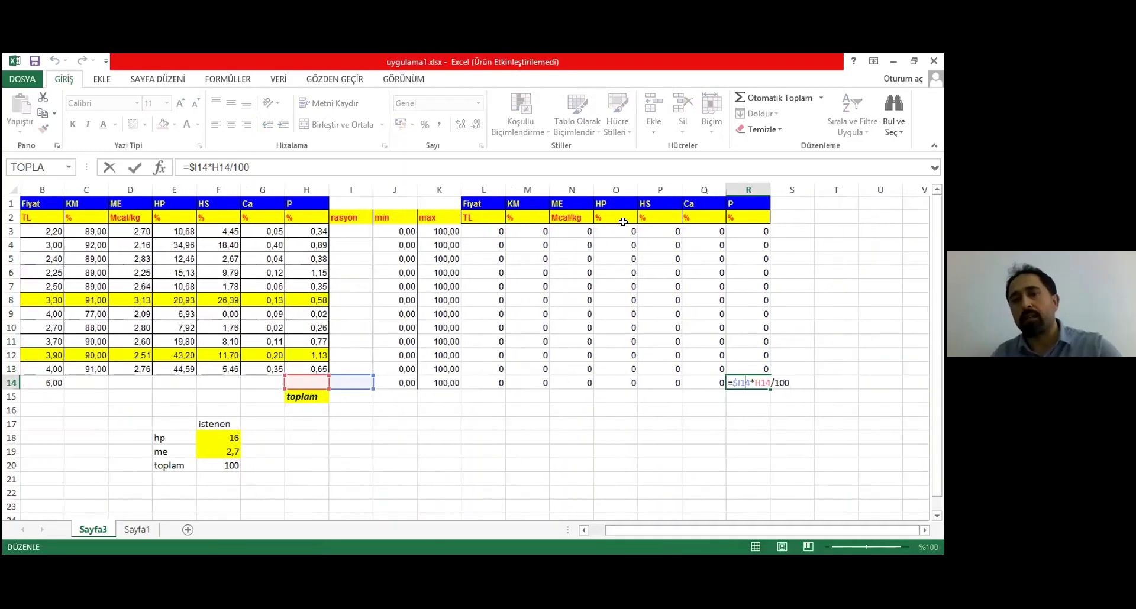
double_click(493, 245)
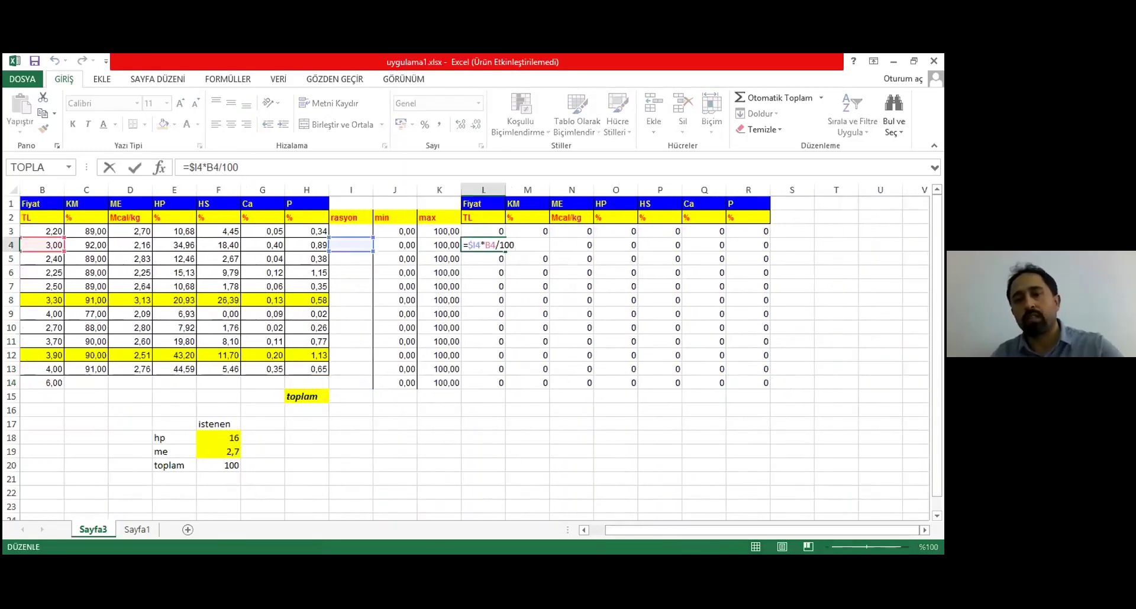
mouse_move(704, 533)
mouse_down()
mouse_move(668, 539)
mouse_move(713, 533)
mouse_up()
key(Return)
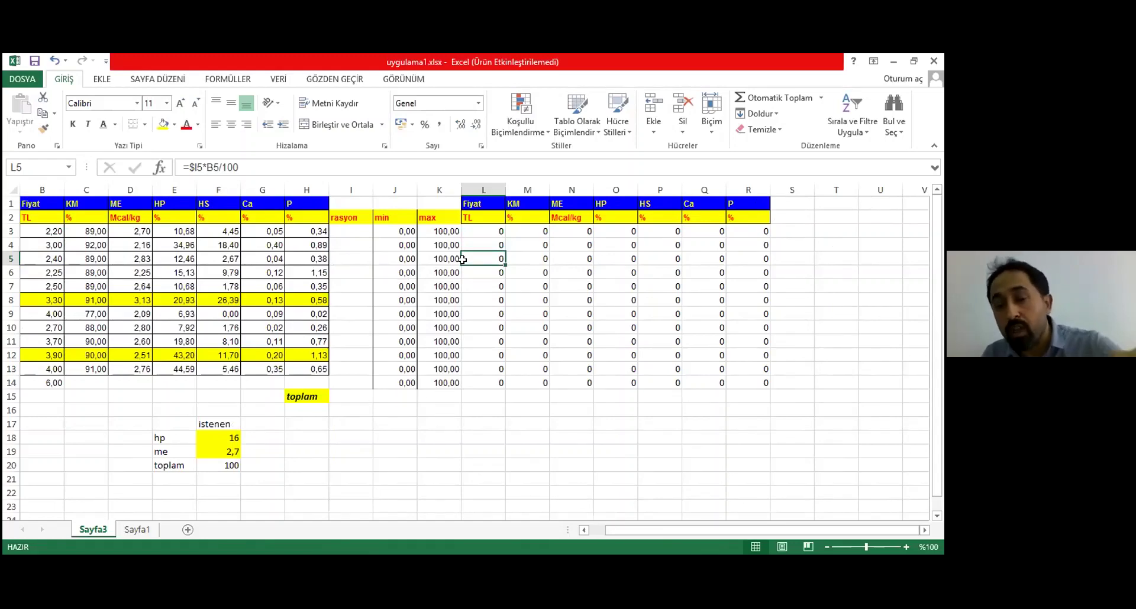
Review Arpa's price contribution formula in L3 against its rasyon cell I3
key(Up)
key(Up)
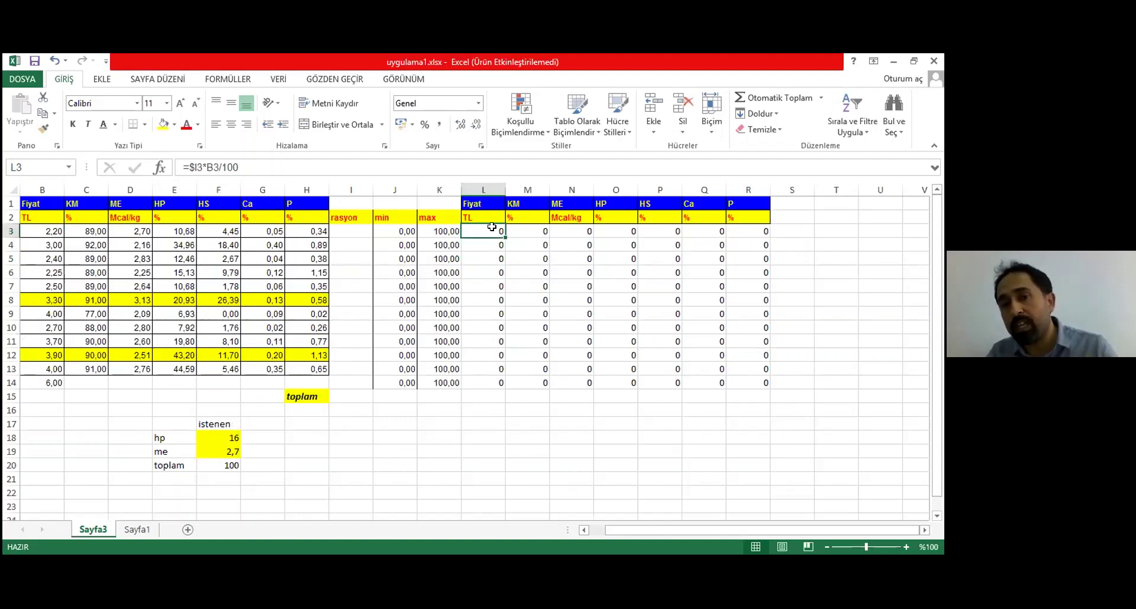
click(353, 231)
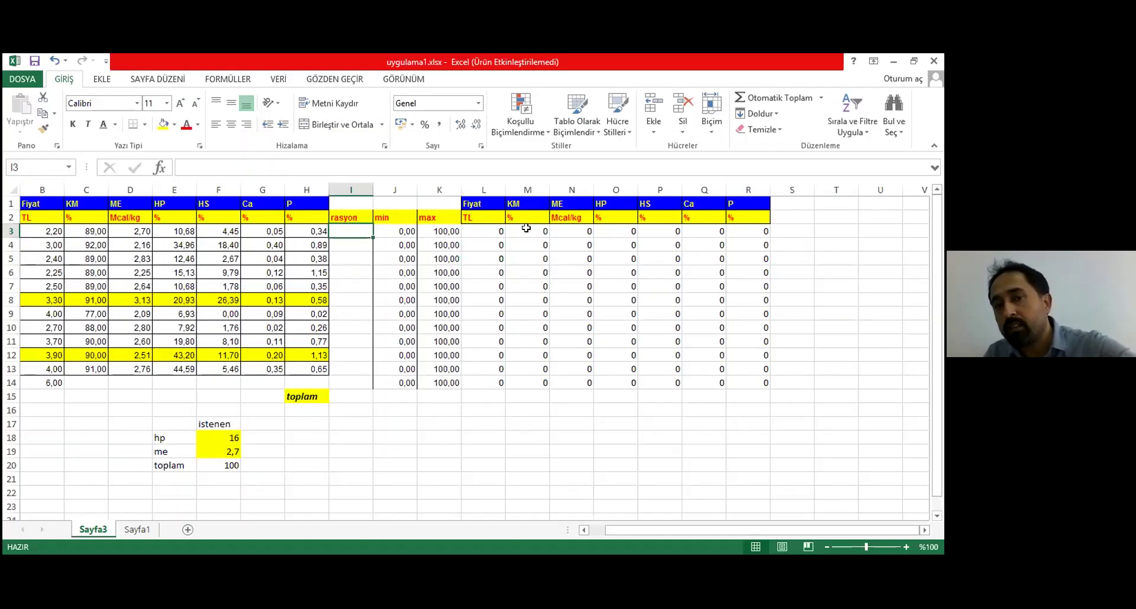
double_click(483, 232)
key(Escape)
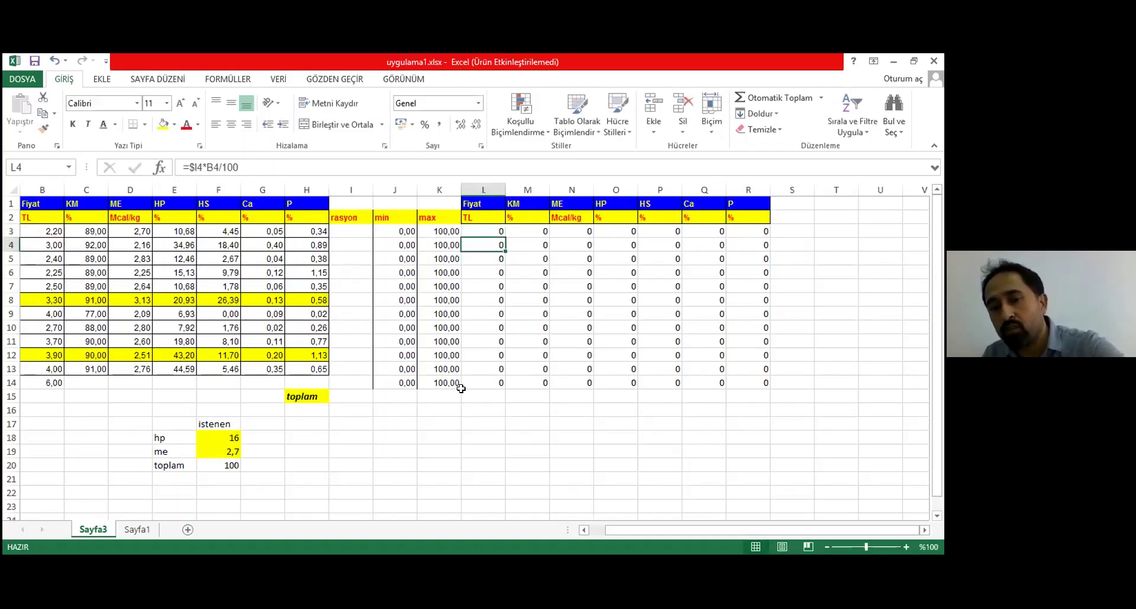
Total the price contributions in L15 with =TOPLA(L3:L14) and copy the sum across to R15
click(476, 392)
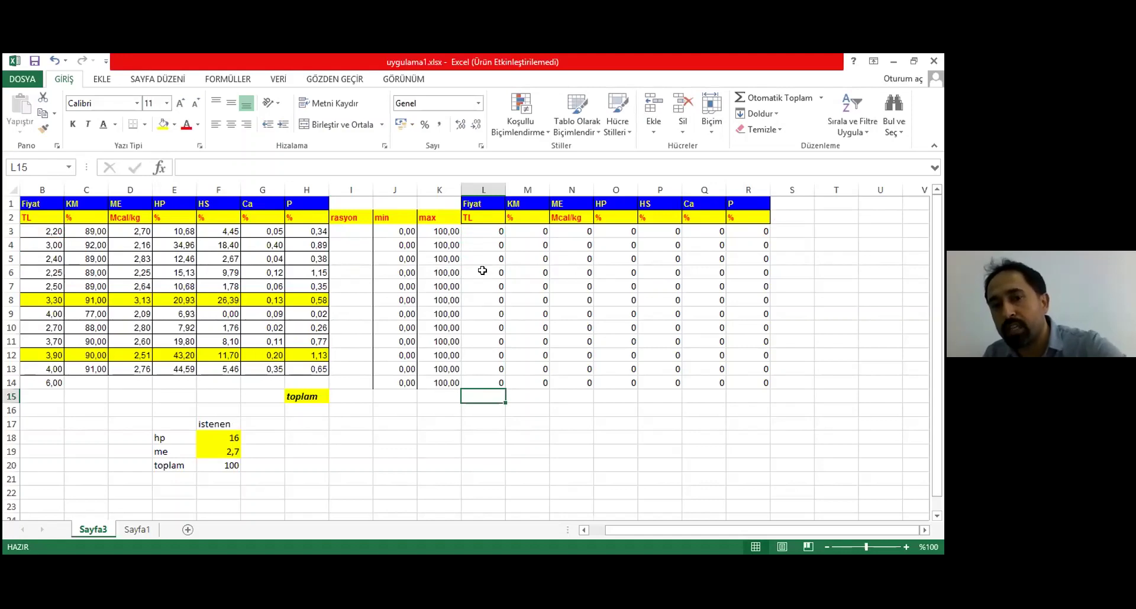
click(790, 104)
key(Return)
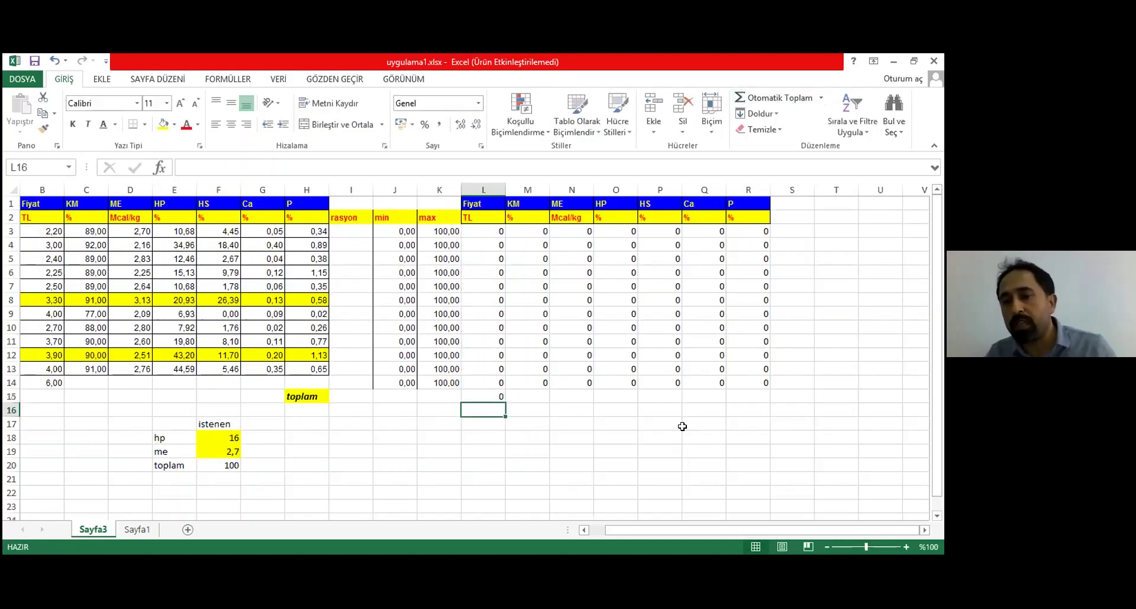
click(490, 395)
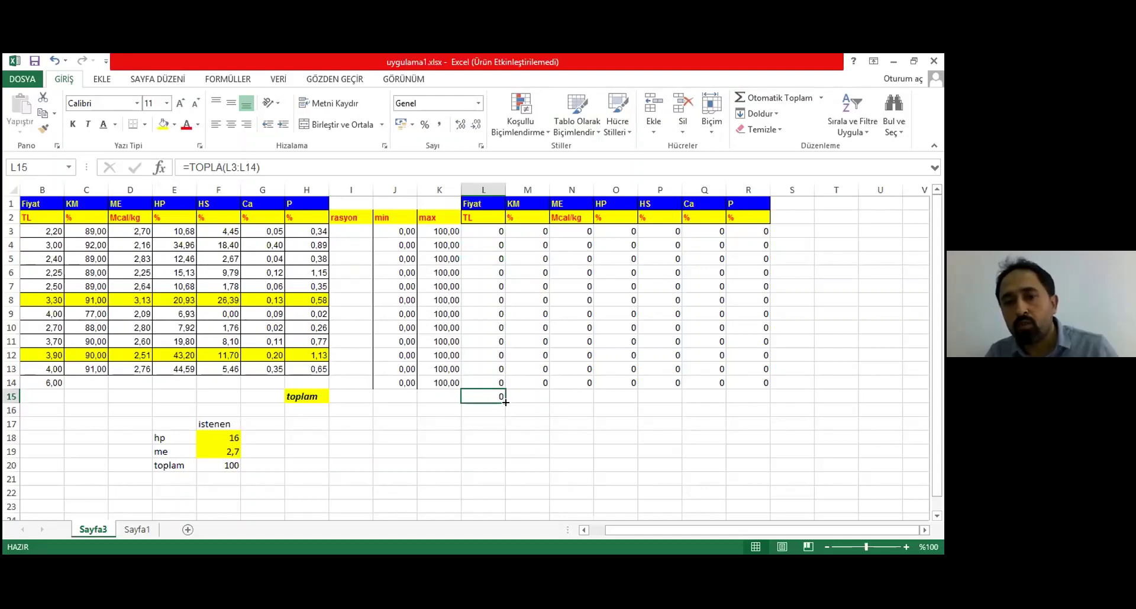
drag(506, 399, 778, 405)
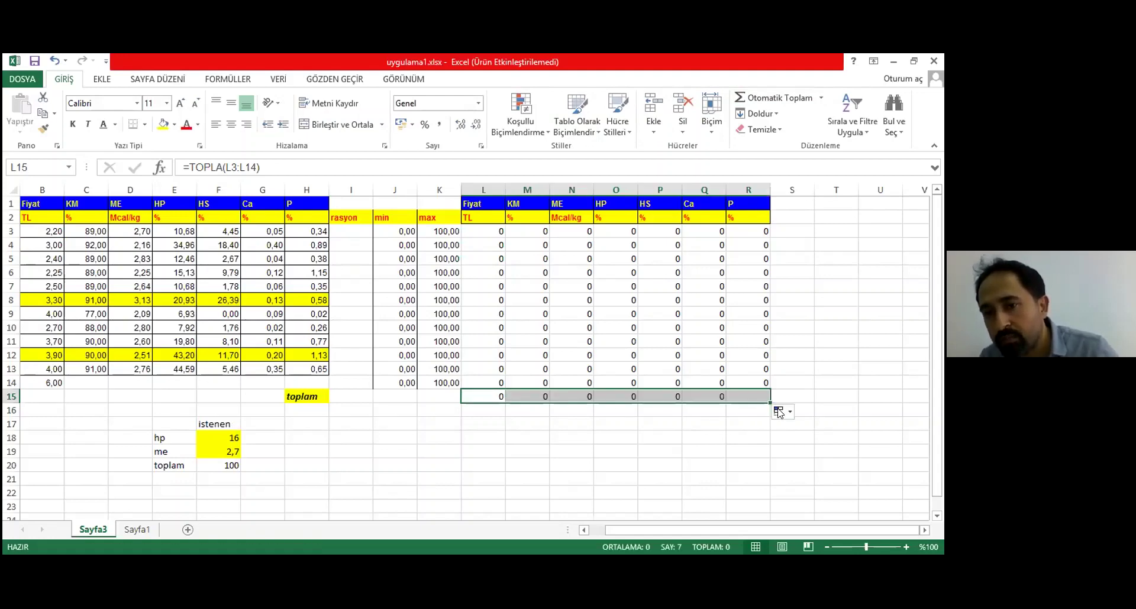
click(536, 396)
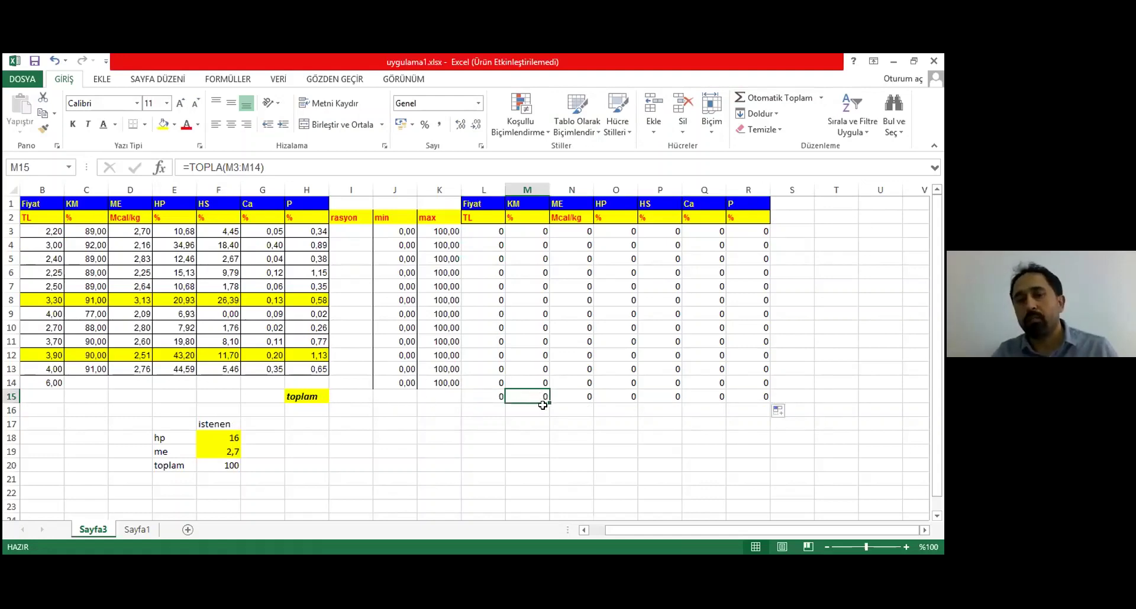
Total the rasyon column in I15 with =TOPLA(I3:I14)
click(340, 393)
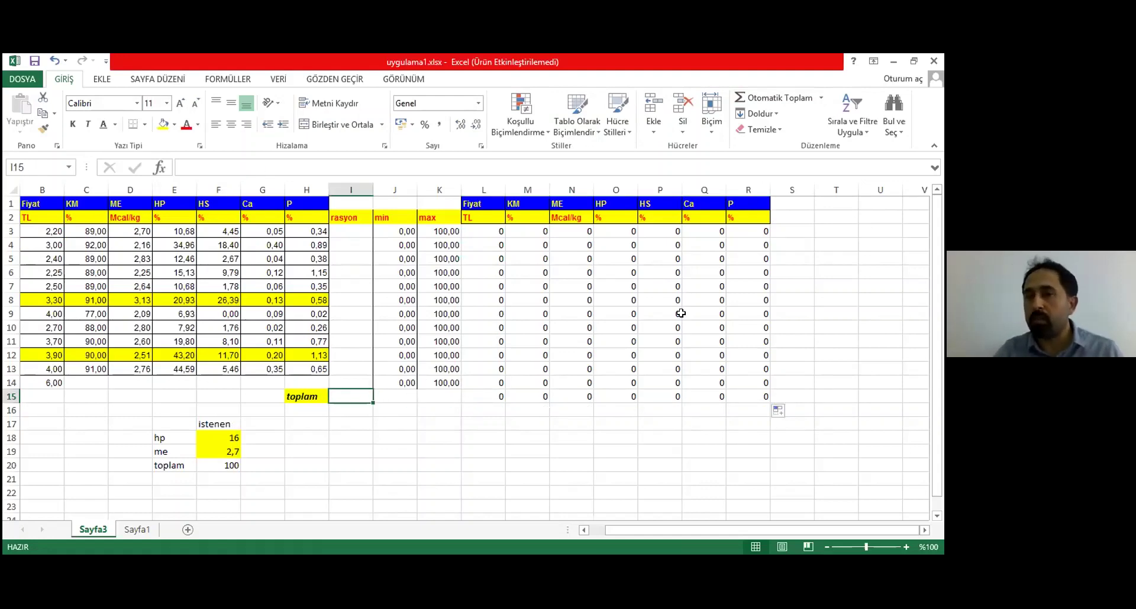
click(786, 98)
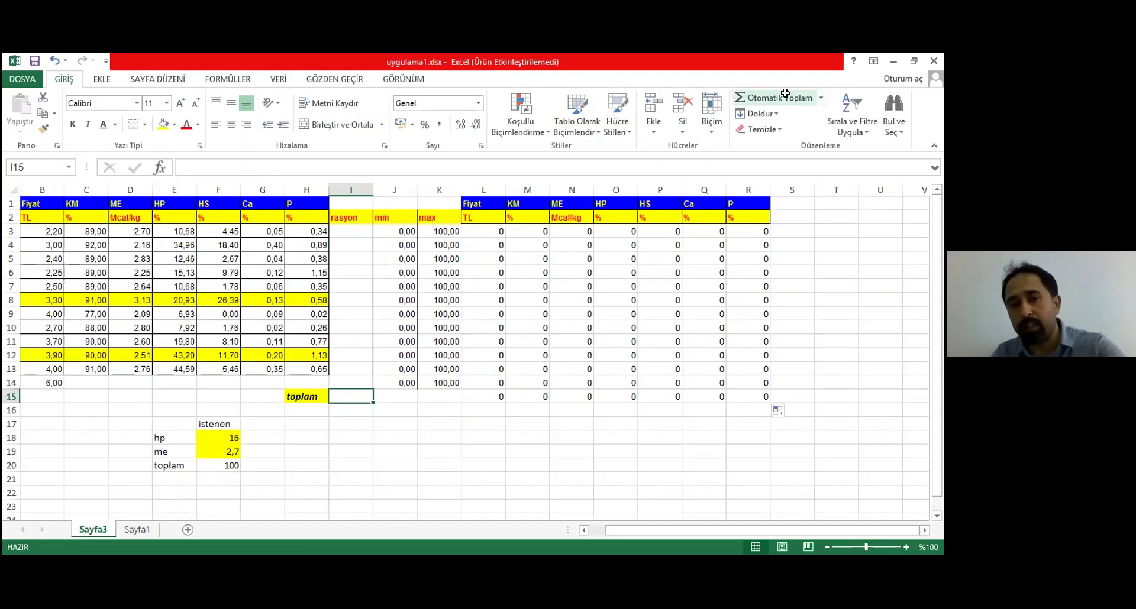
click(355, 231)
drag(354, 371, 353, 382)
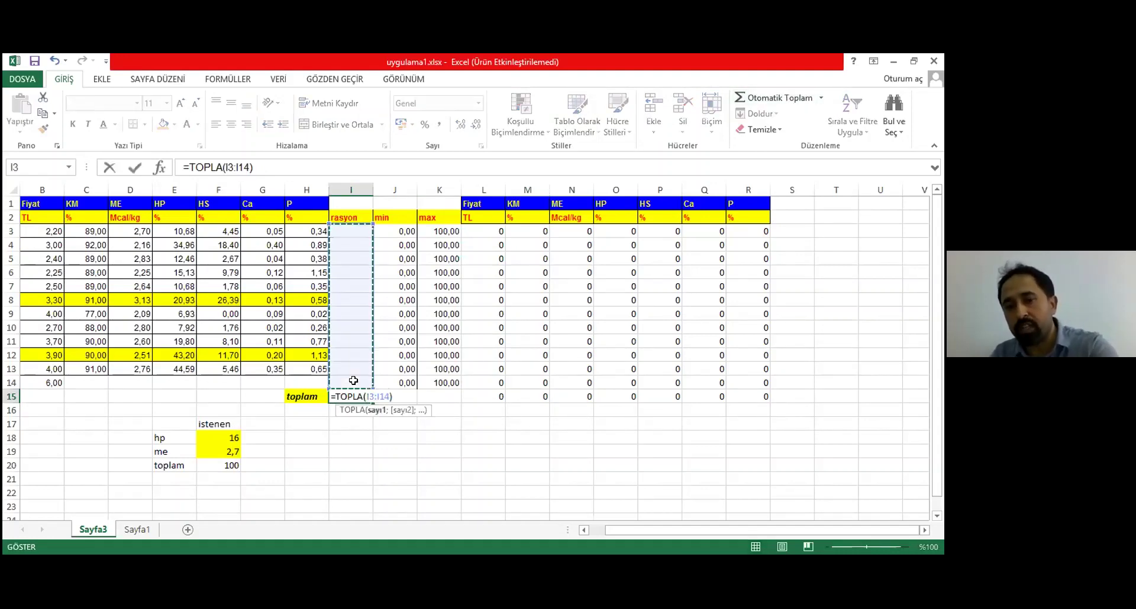
key(Return)
Review the requested hp, me and toplam values in the istenen block
drag(701, 533, 568, 532)
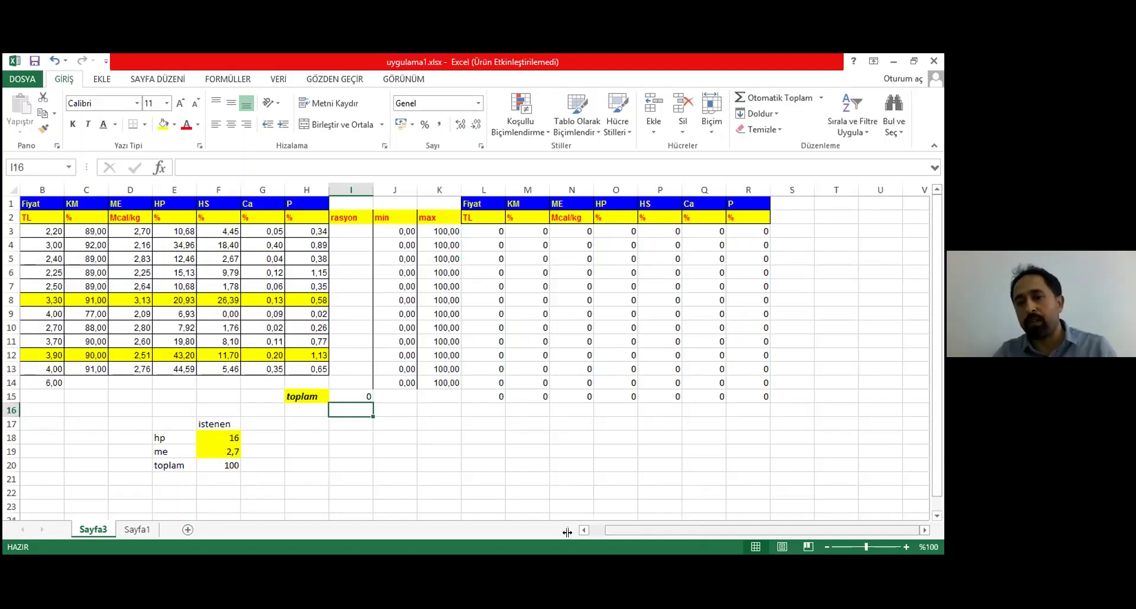
click(377, 442)
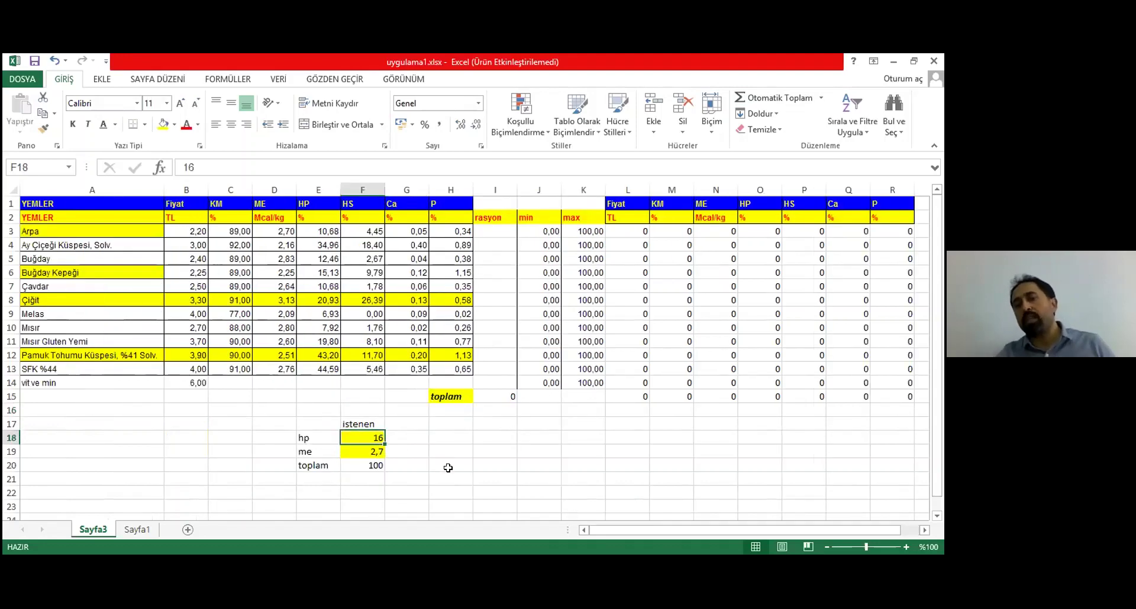
click(388, 419)
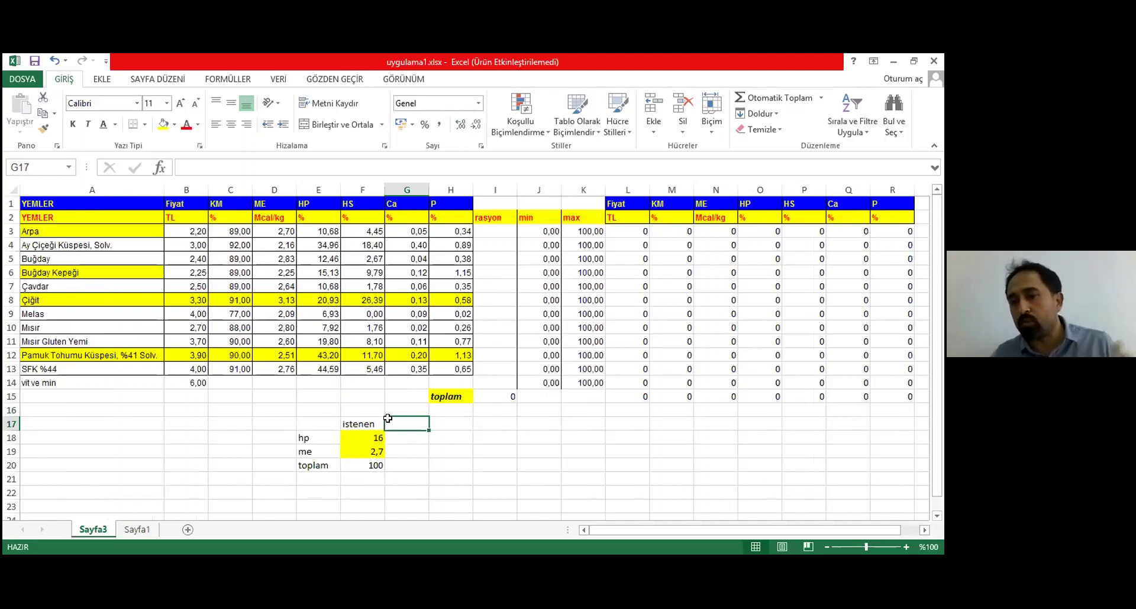
click(376, 436)
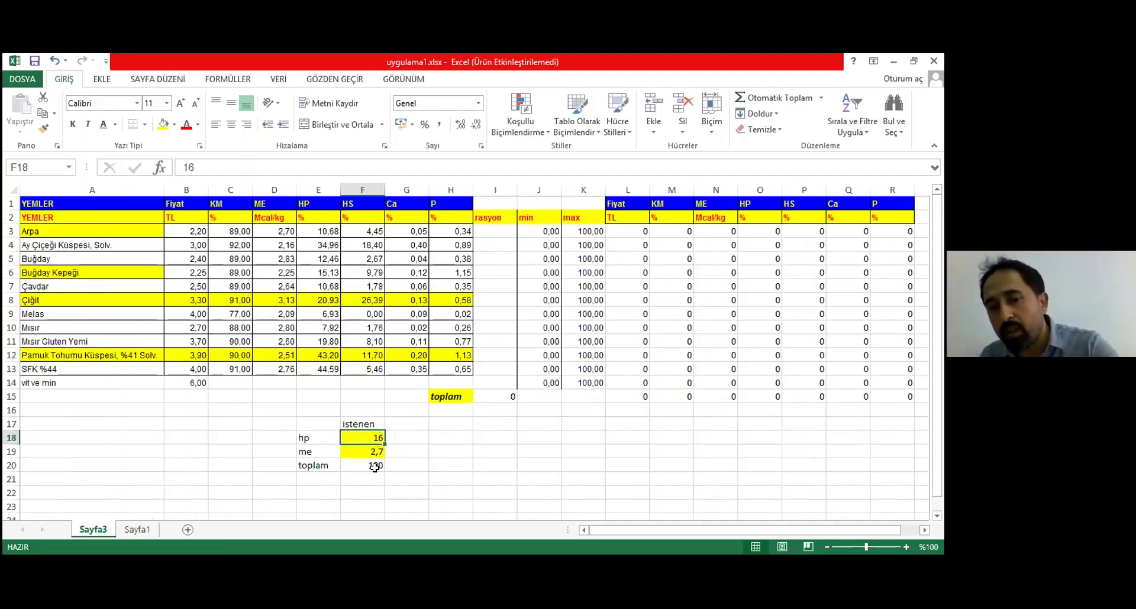
Enter rasyon amounts of 20 for Arpa, 10 for Ay Çiçeği Küspesi and 10 for Buğday in I3:I5
click(506, 228)
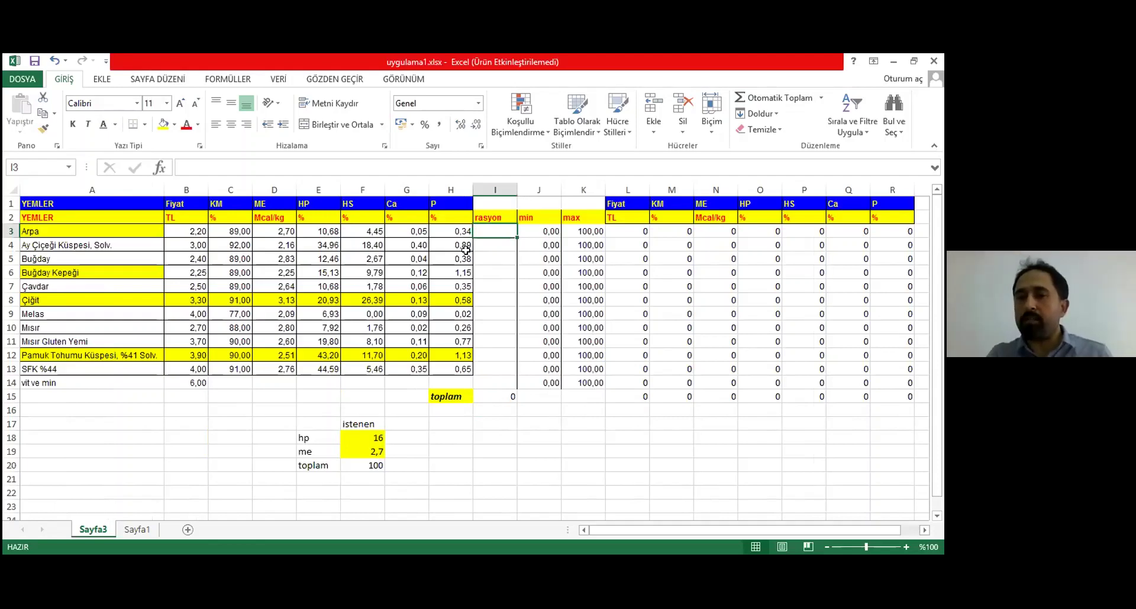
text(20)
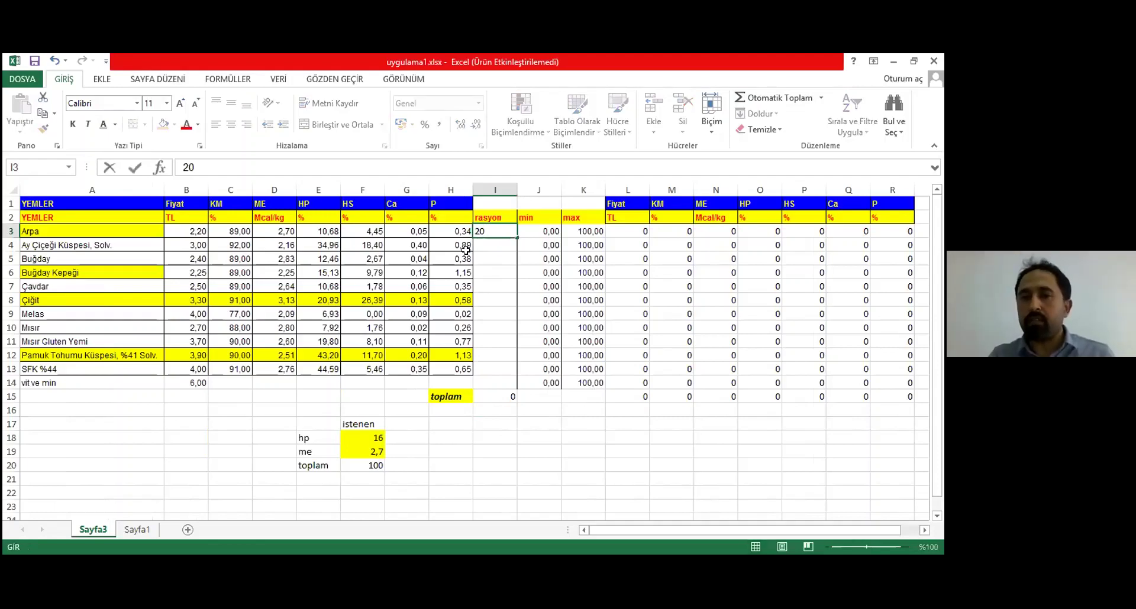
key(Return)
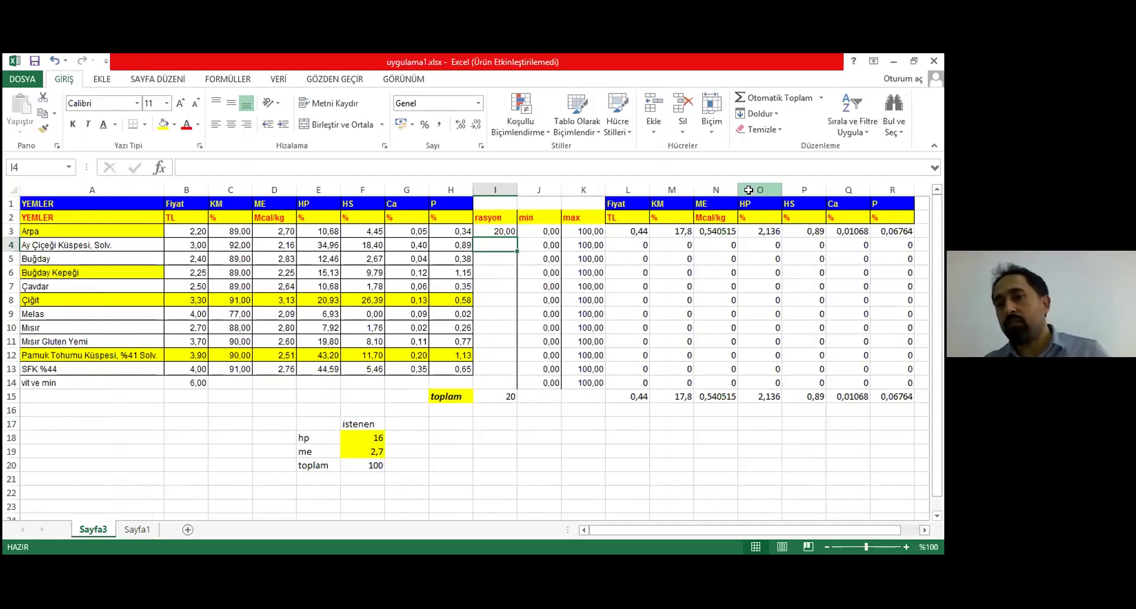
click(801, 396)
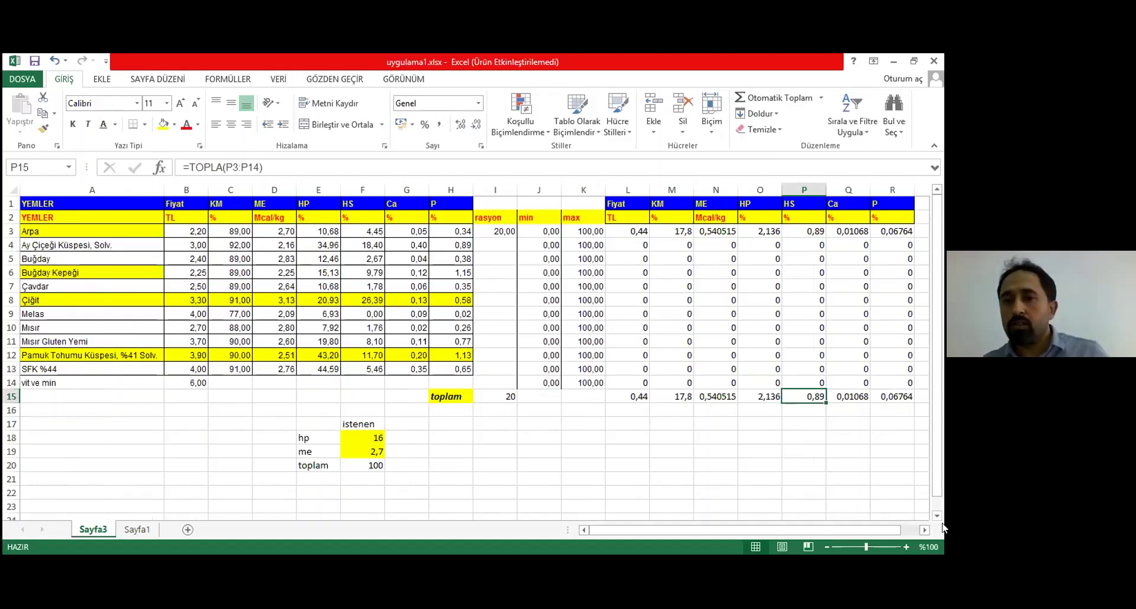
click(510, 242)
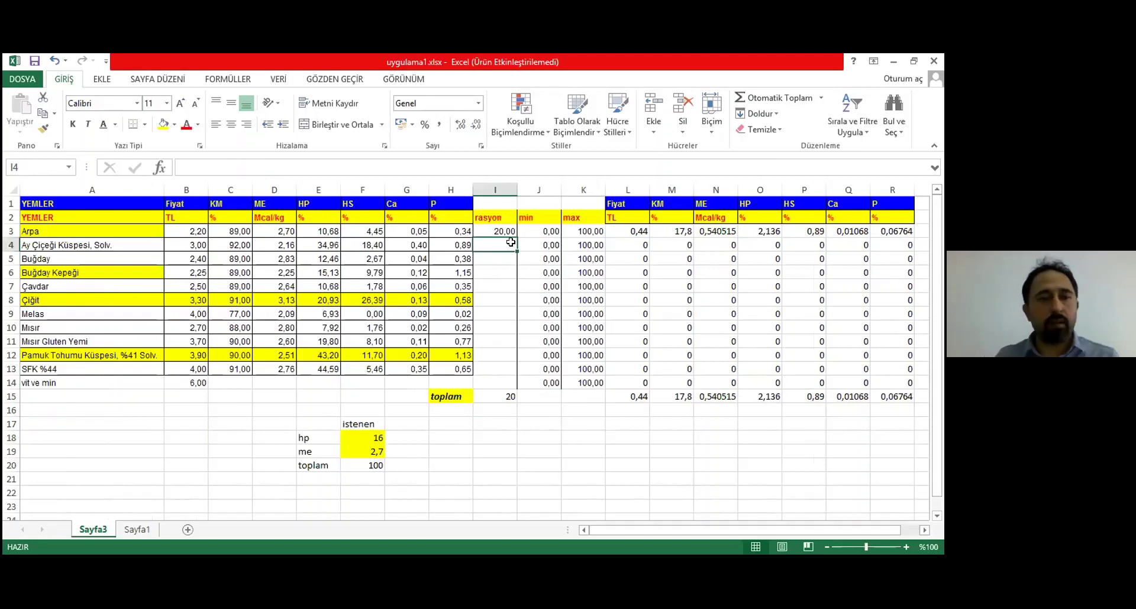
text(10)
key(Return)
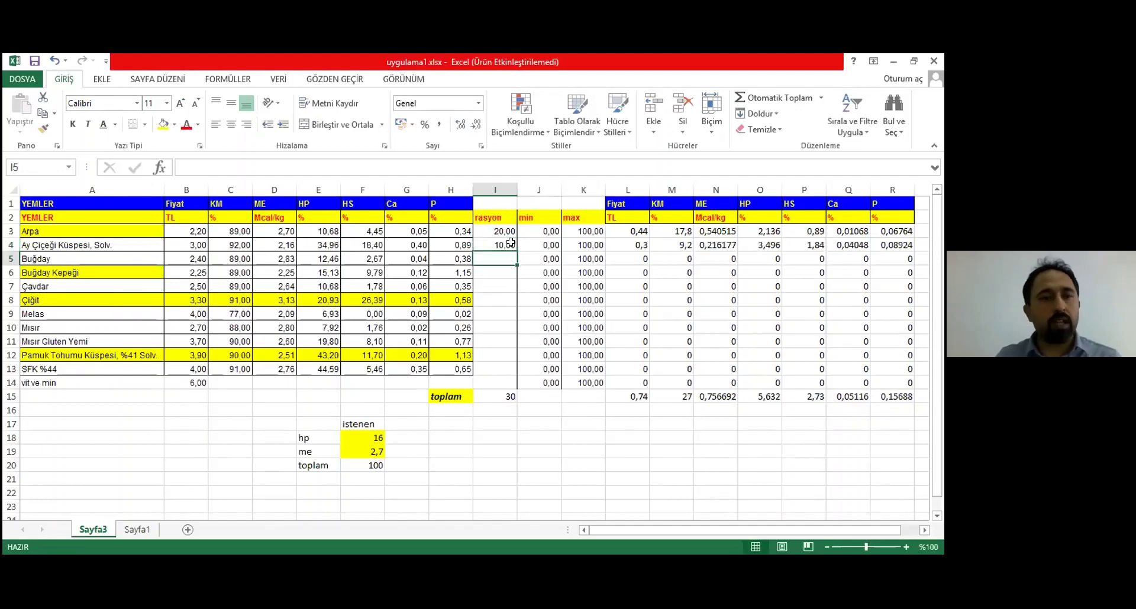
text(10)
key(Return)
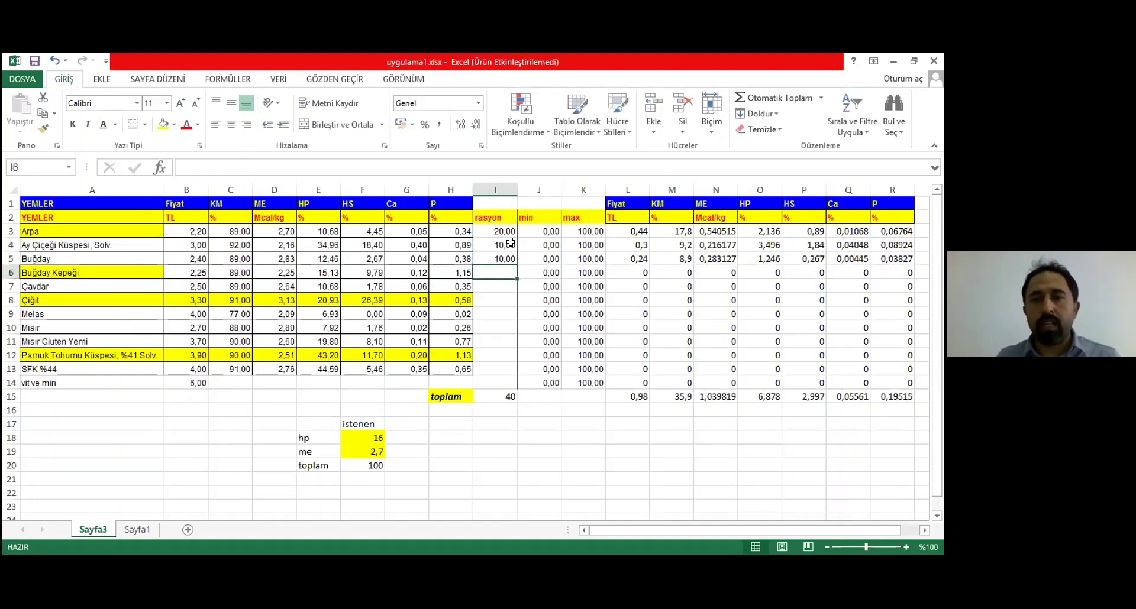
Enter rasyon amounts of 1 for vit ve min in I14 and 15 for SFK %44 in I13
click(507, 397)
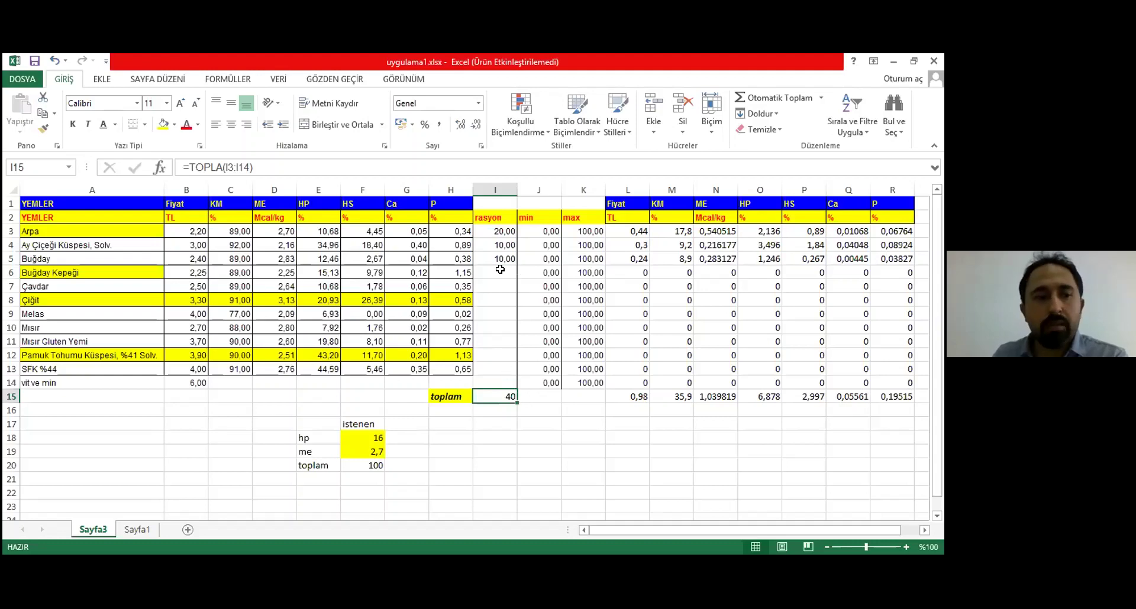
click(487, 379)
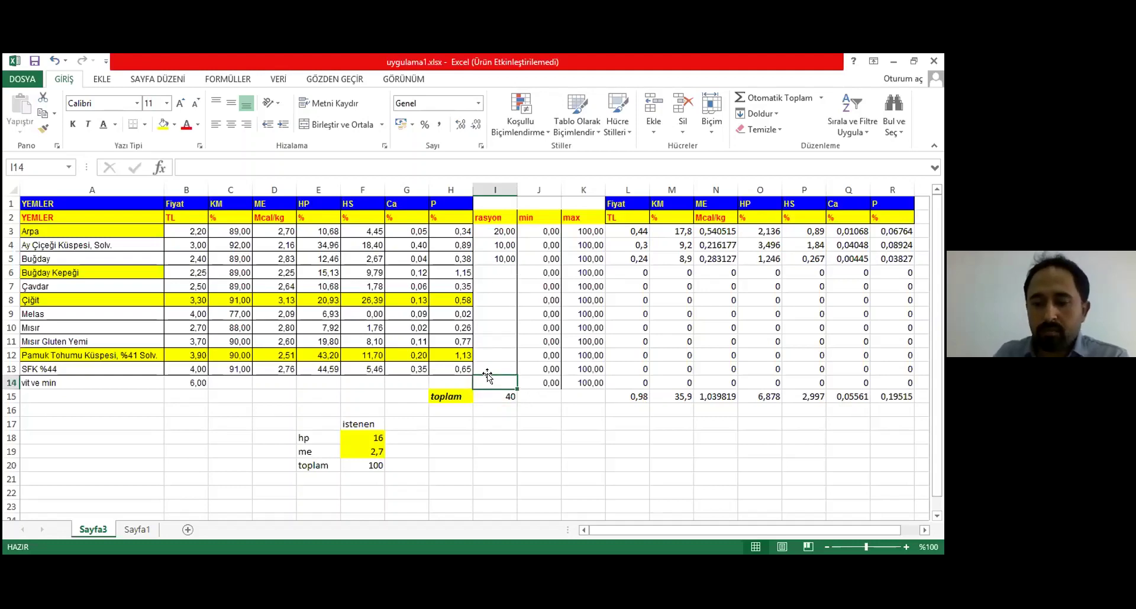
text(2)
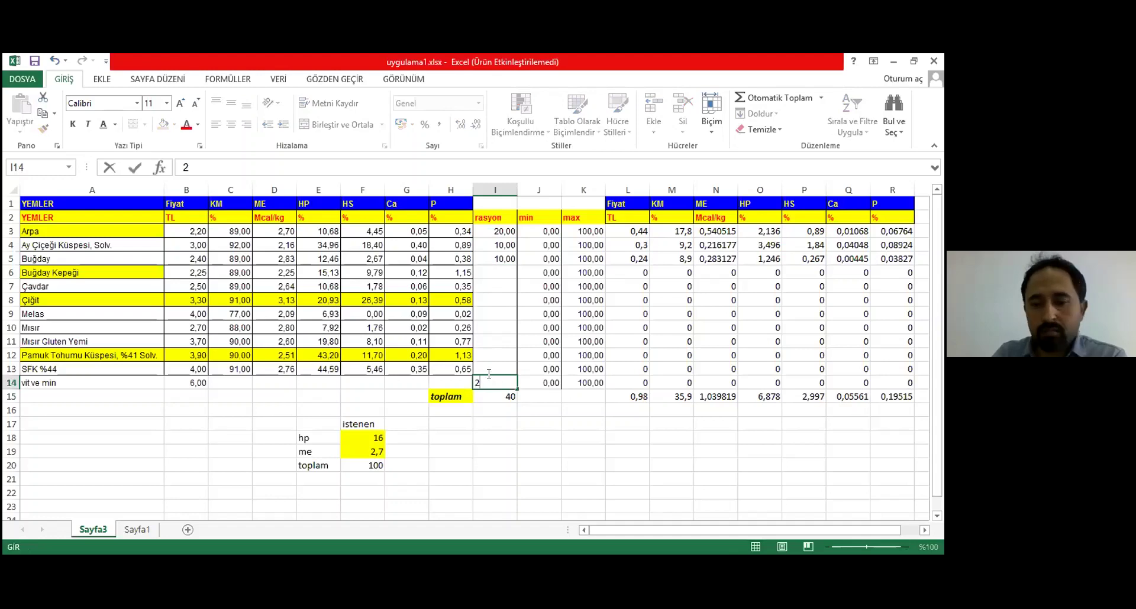
key(BackSpace)
text(1)
click(488, 374)
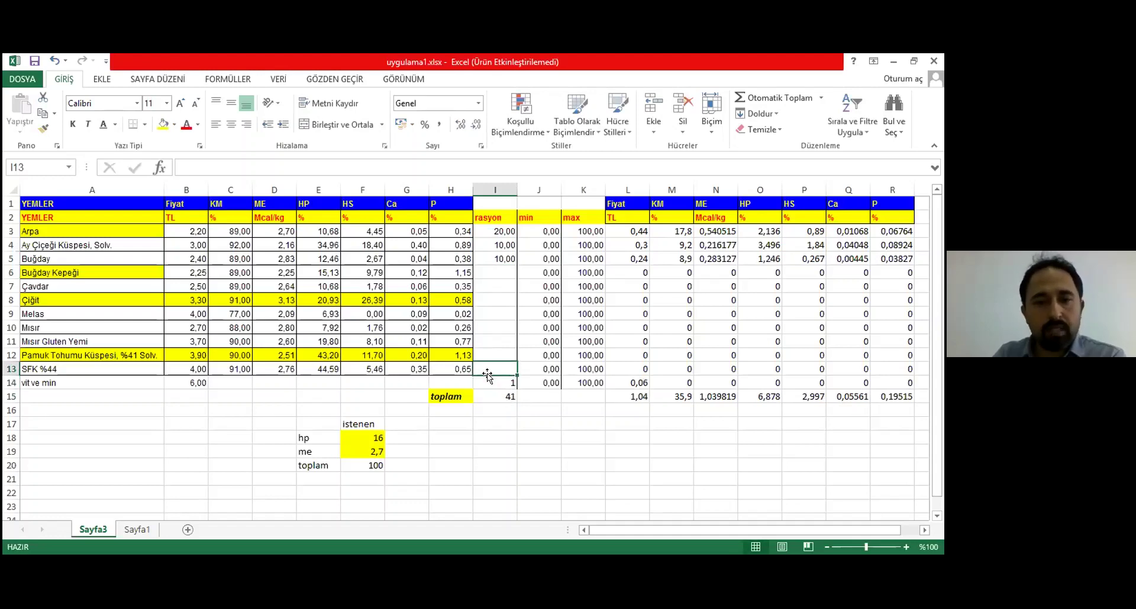
text(15)
key(Up)
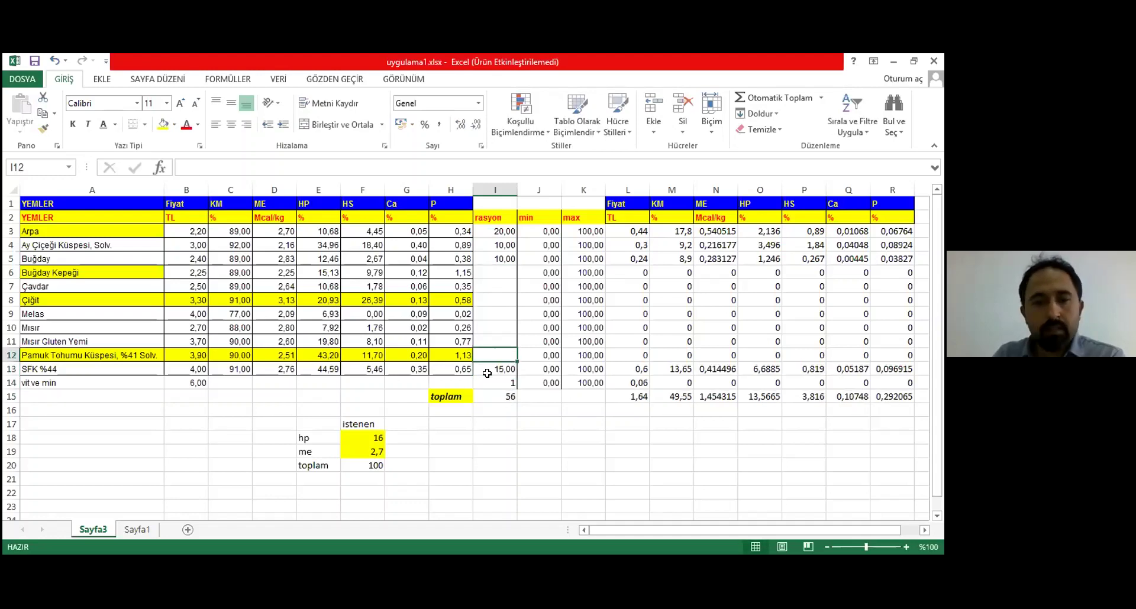
Highlight the HP total in O15 and the ME total in N15 with a yellow fill
click(757, 395)
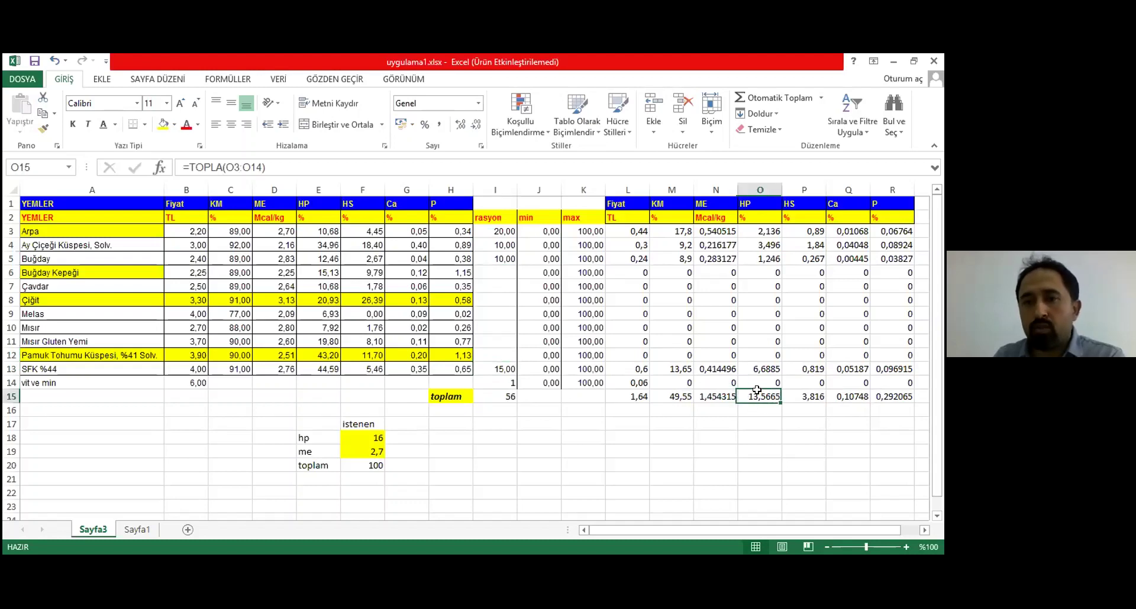
click(161, 125)
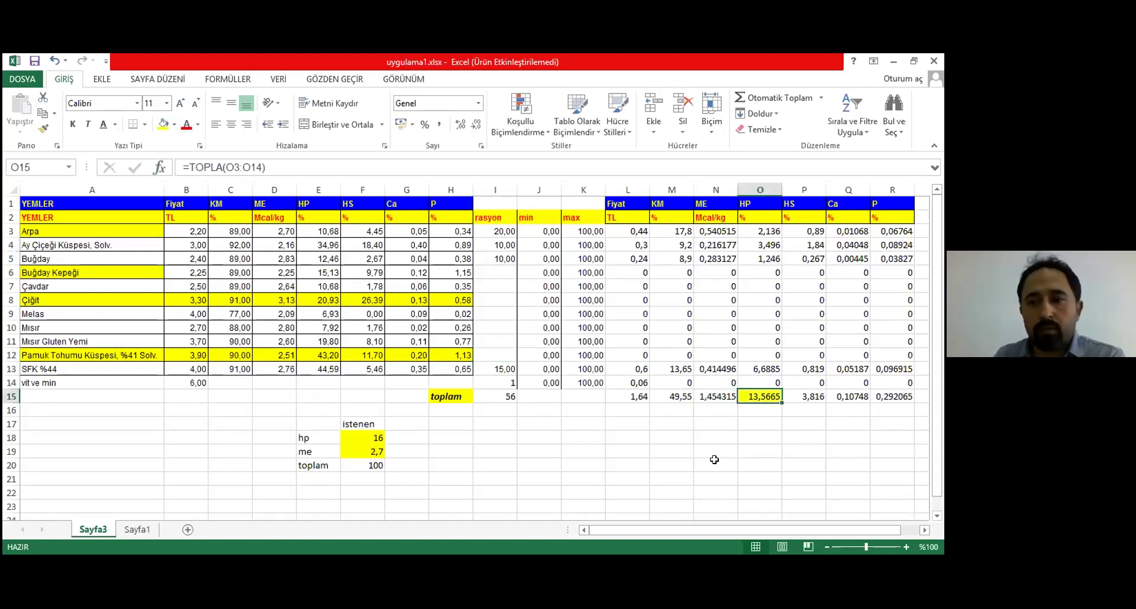
click(705, 387)
click(709, 395)
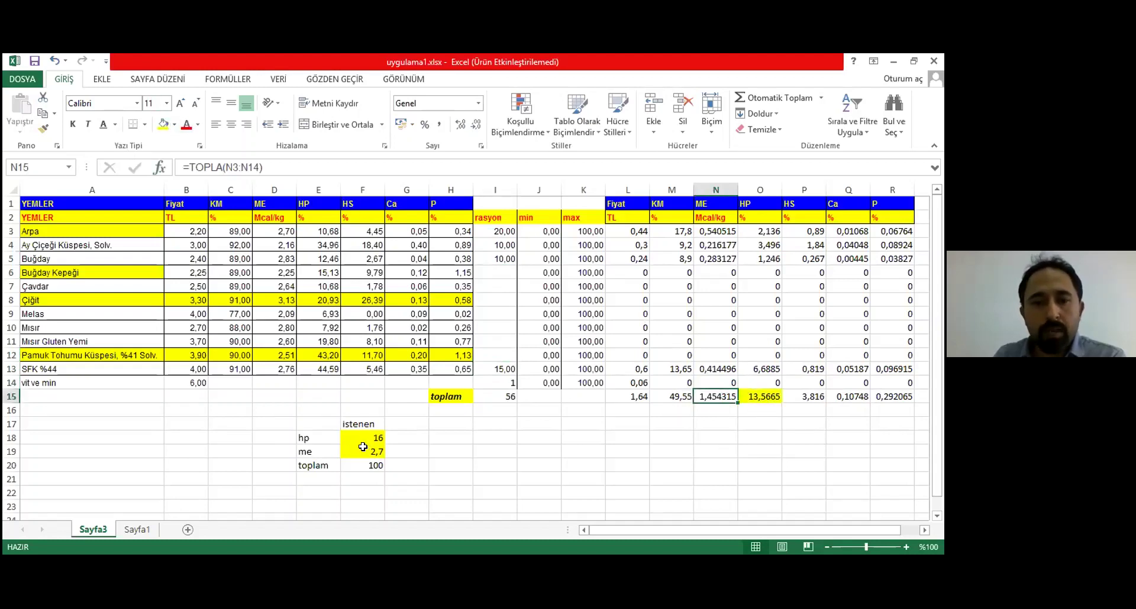
click(161, 124)
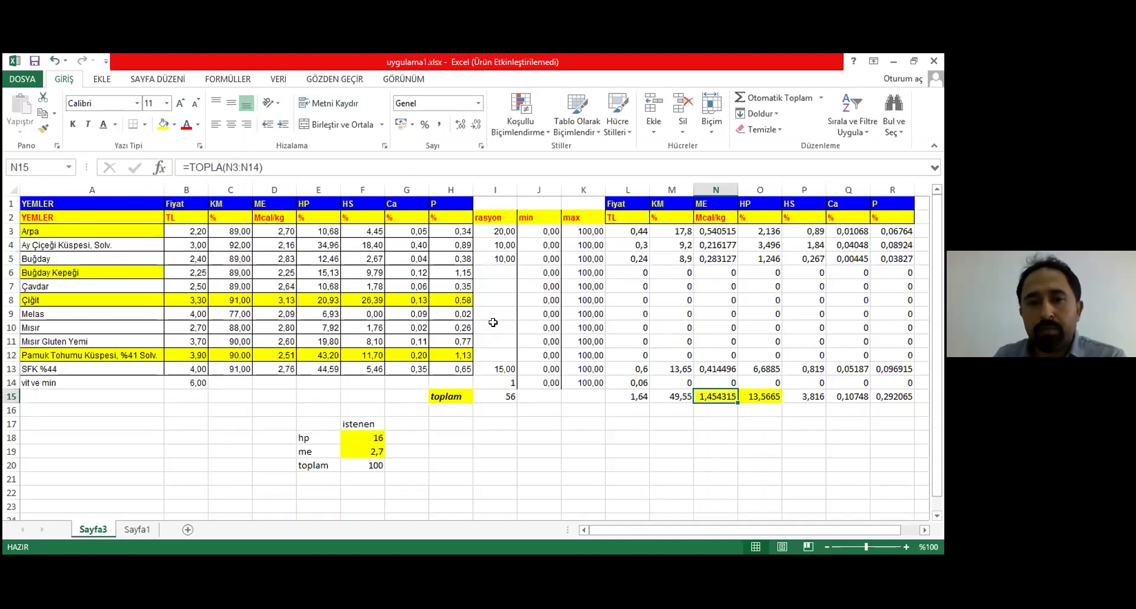
Enter a rasyon amount of 20 for Buğday Kepeği in I6 and check the ME total
click(498, 395)
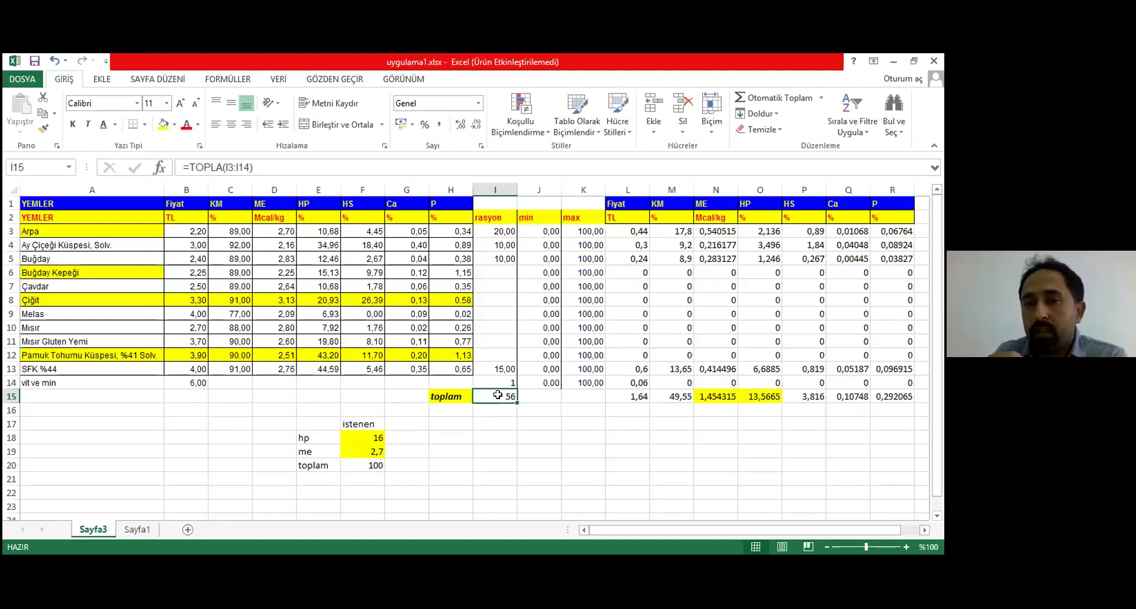
click(507, 275)
text(20)
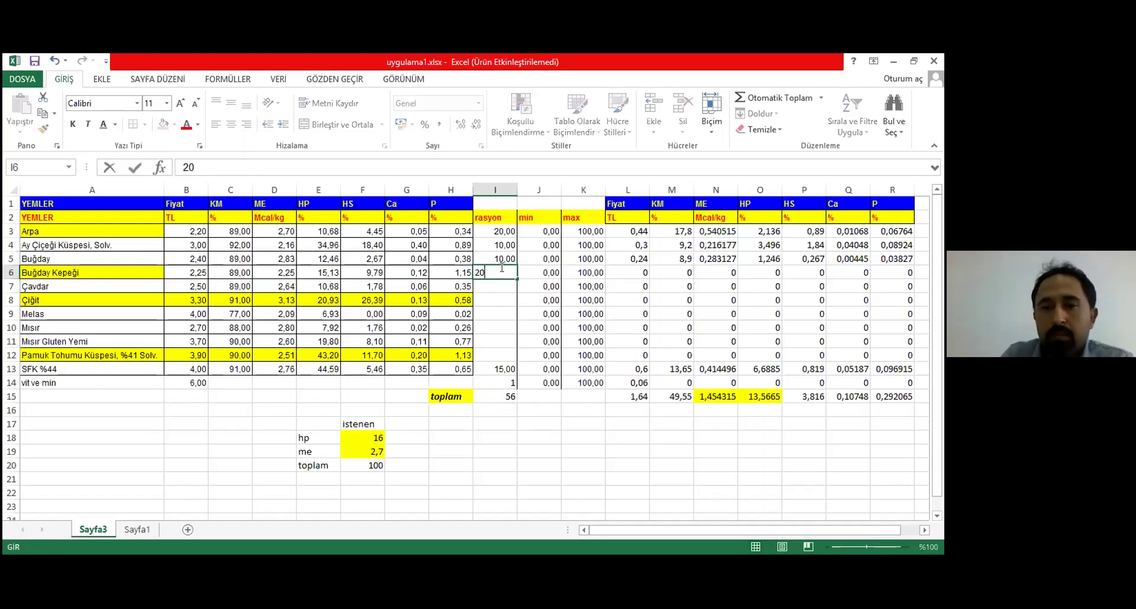
key(Return)
click(725, 394)
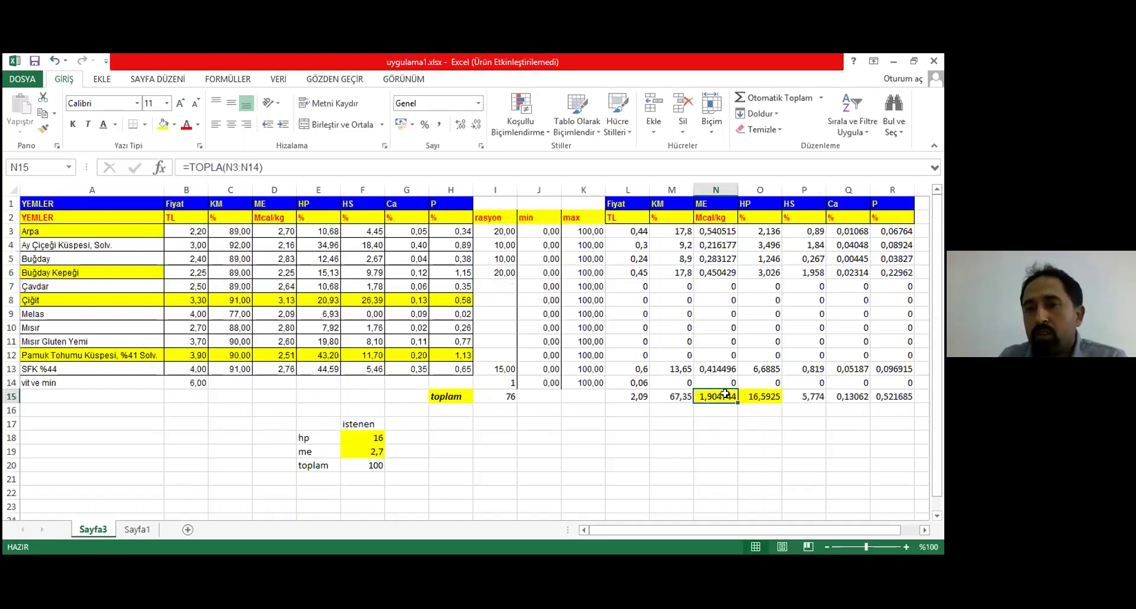
Enter a rasyon amount of 10 for Çiğit in I8 and check the ME, HP and rasyon totals
click(378, 453)
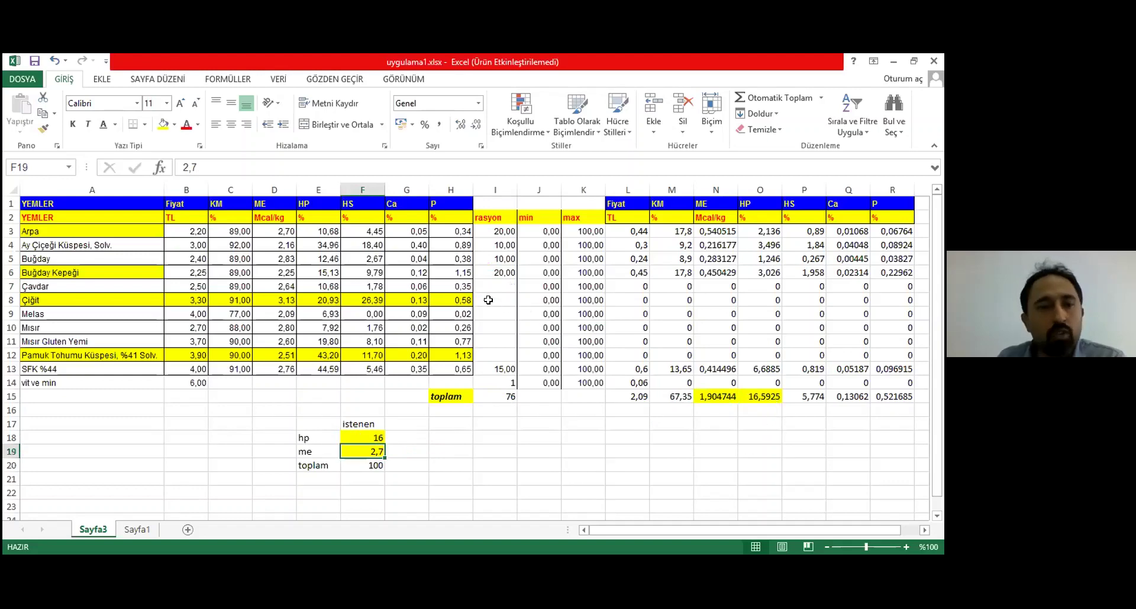
click(287, 289)
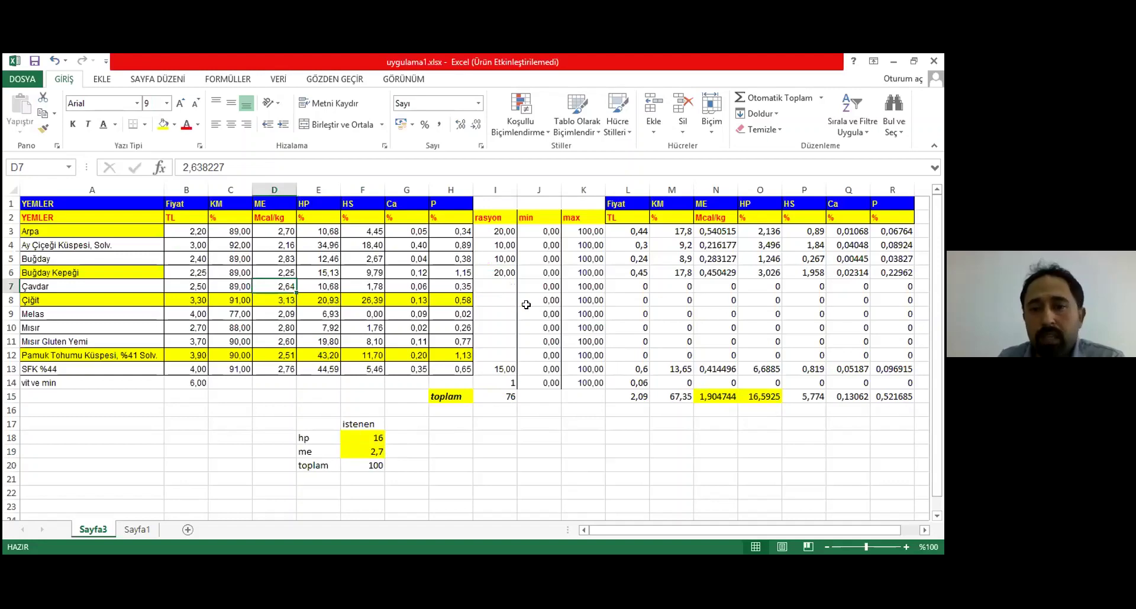
click(497, 298)
text(10)
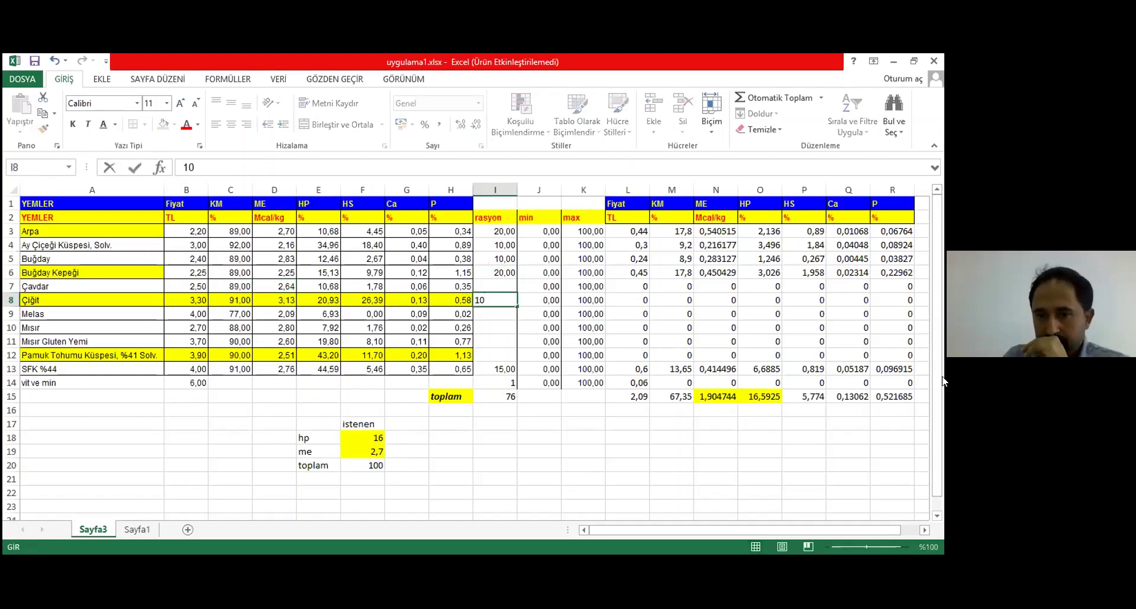
key(Return)
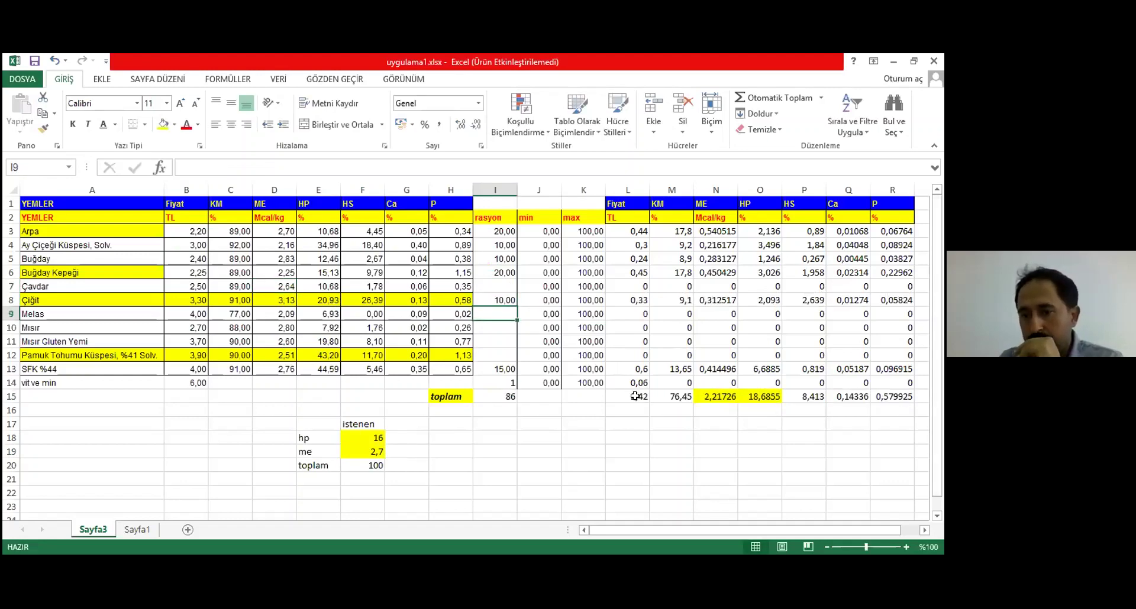
click(698, 395)
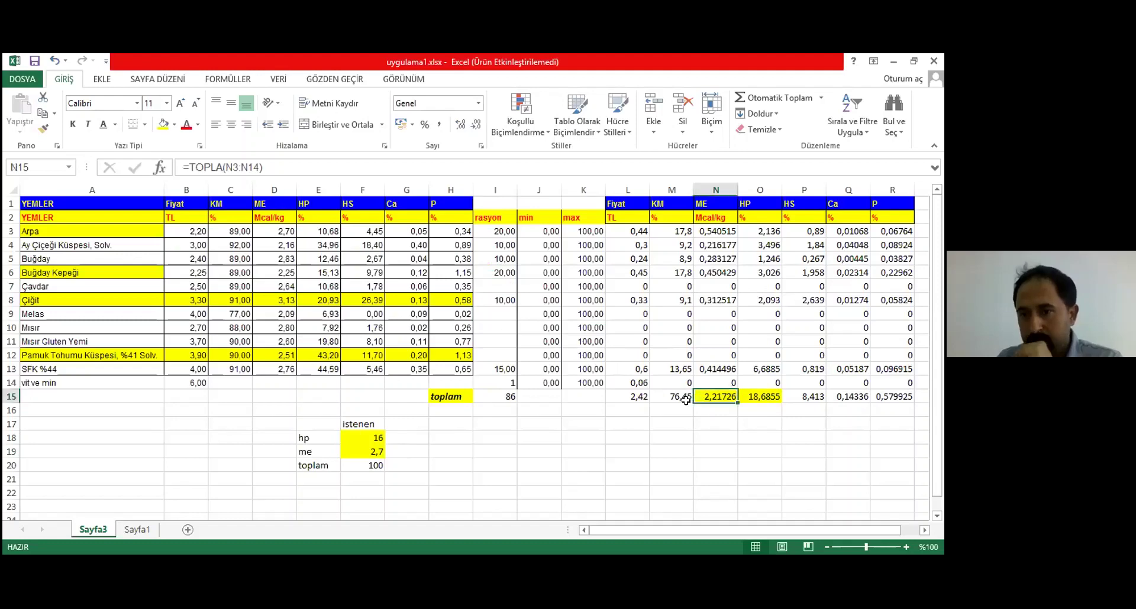
click(498, 394)
click(756, 392)
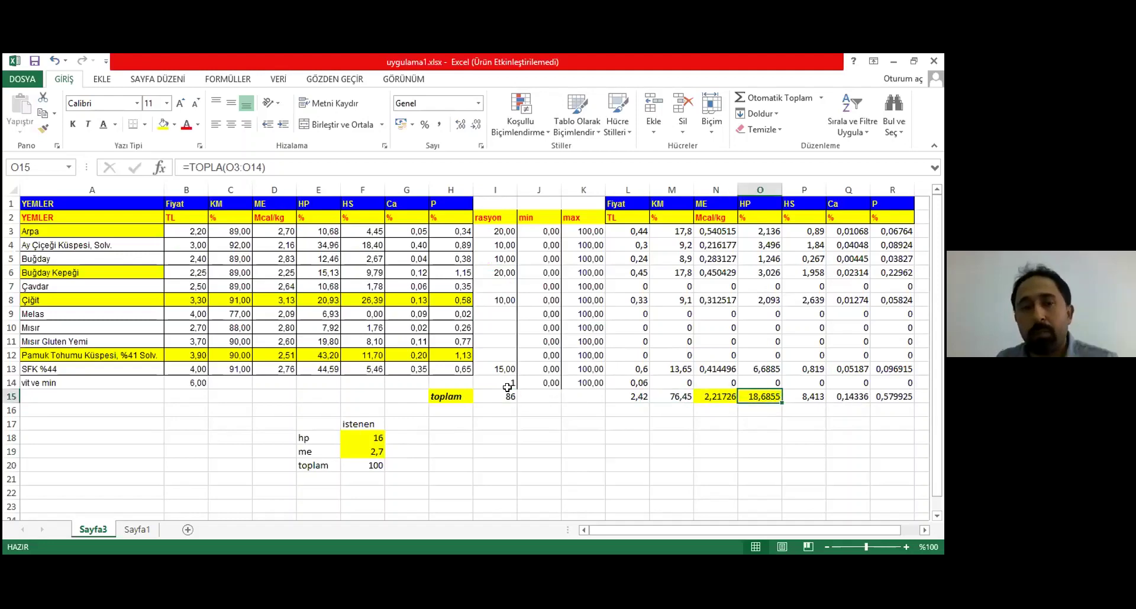
Set the rasyon amount for Arpa in I3 to 30 and check the rasyon, ME and HP totals
click(505, 301)
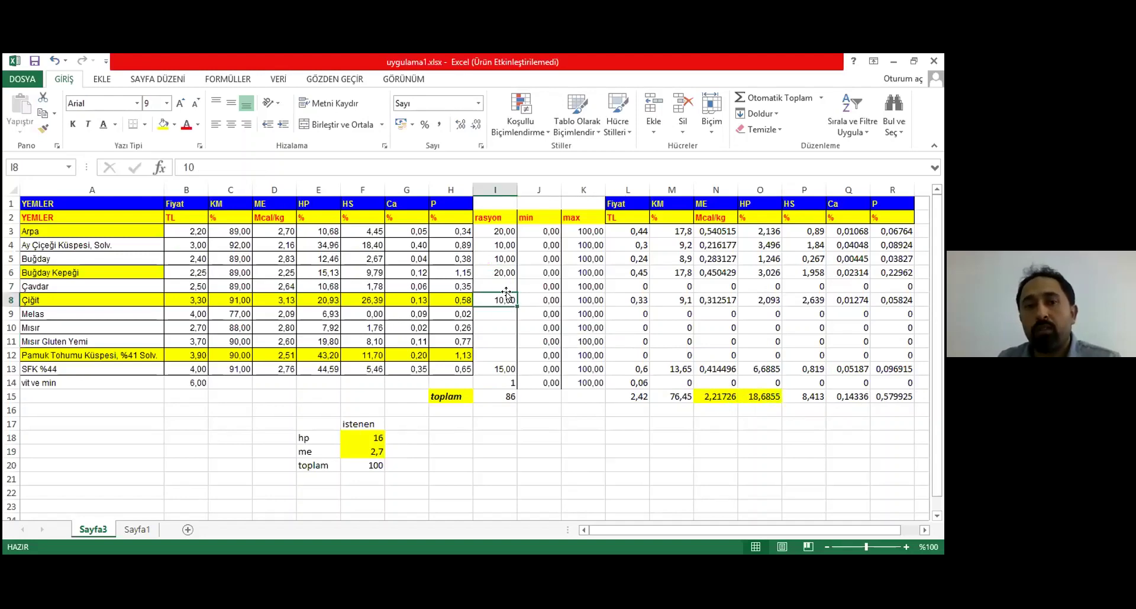
click(503, 231)
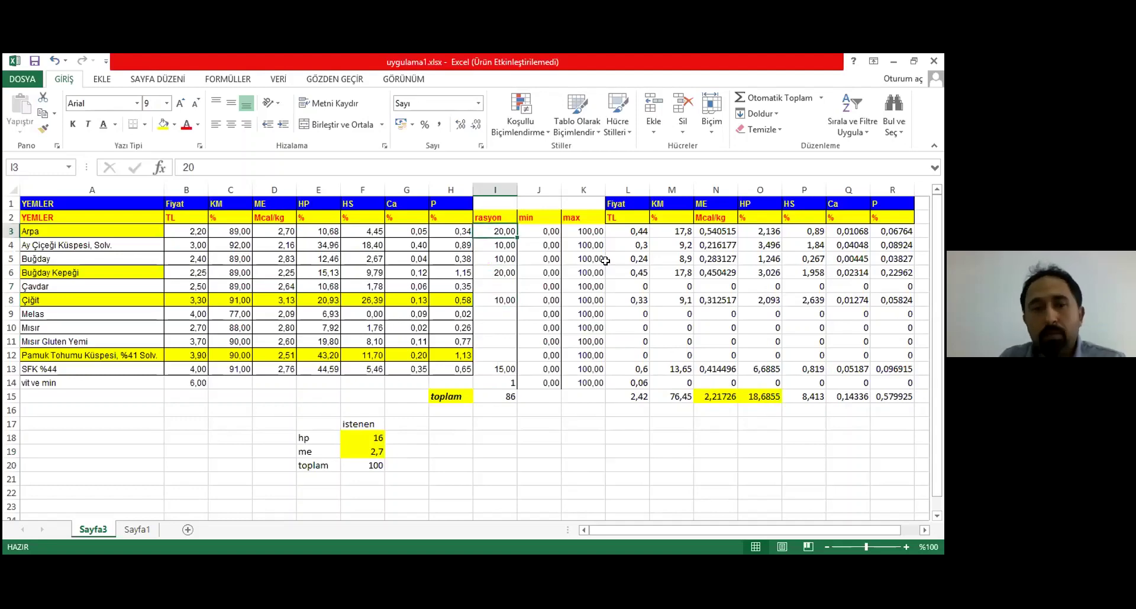
text(30)
key(Return)
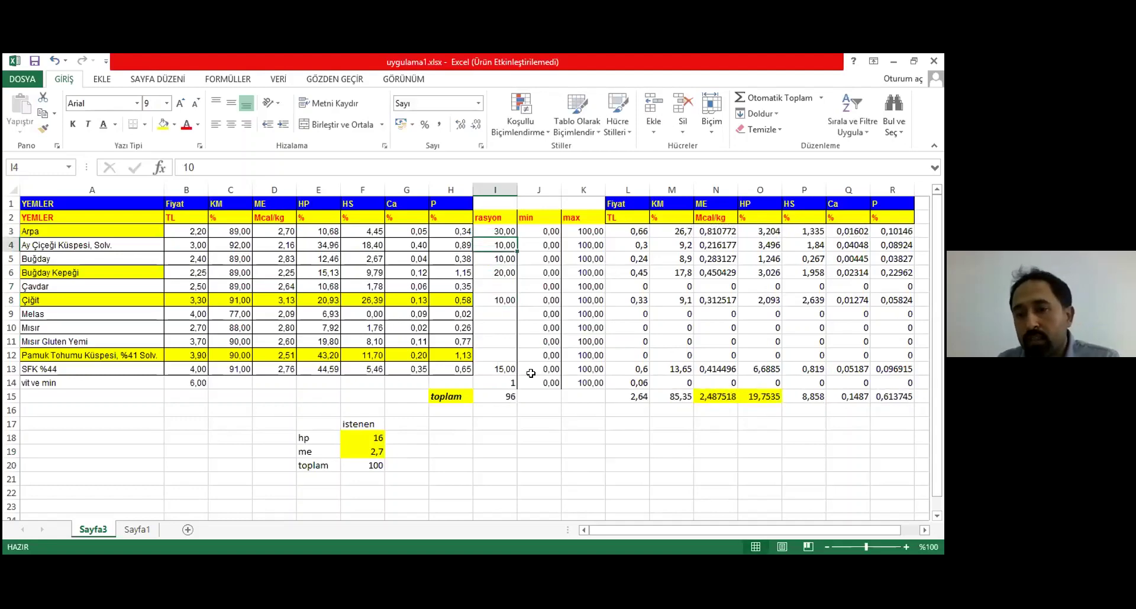
click(502, 397)
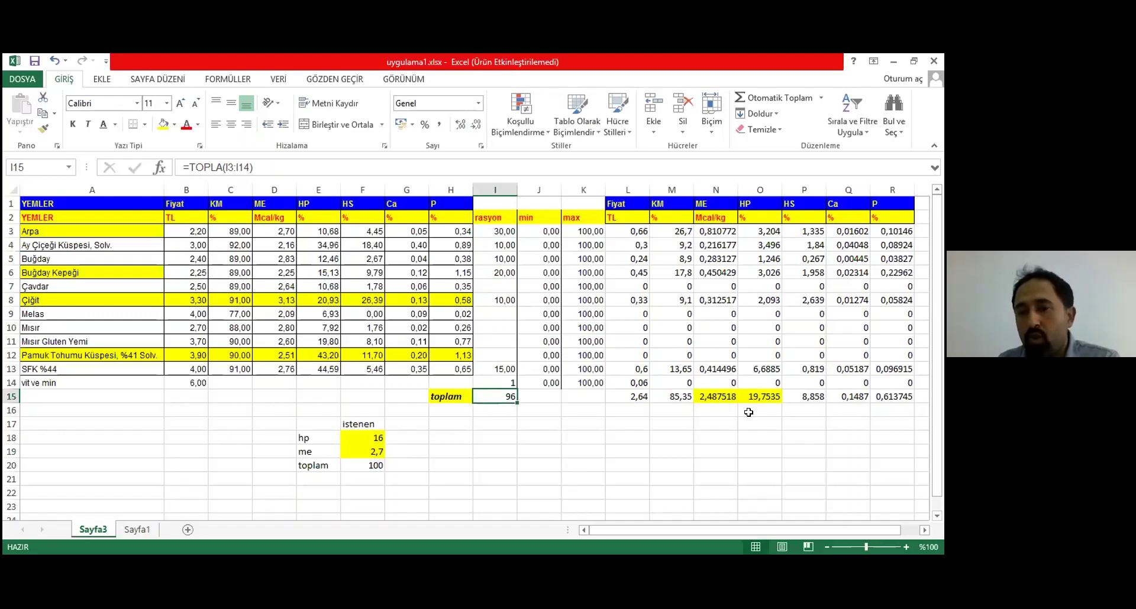
click(714, 397)
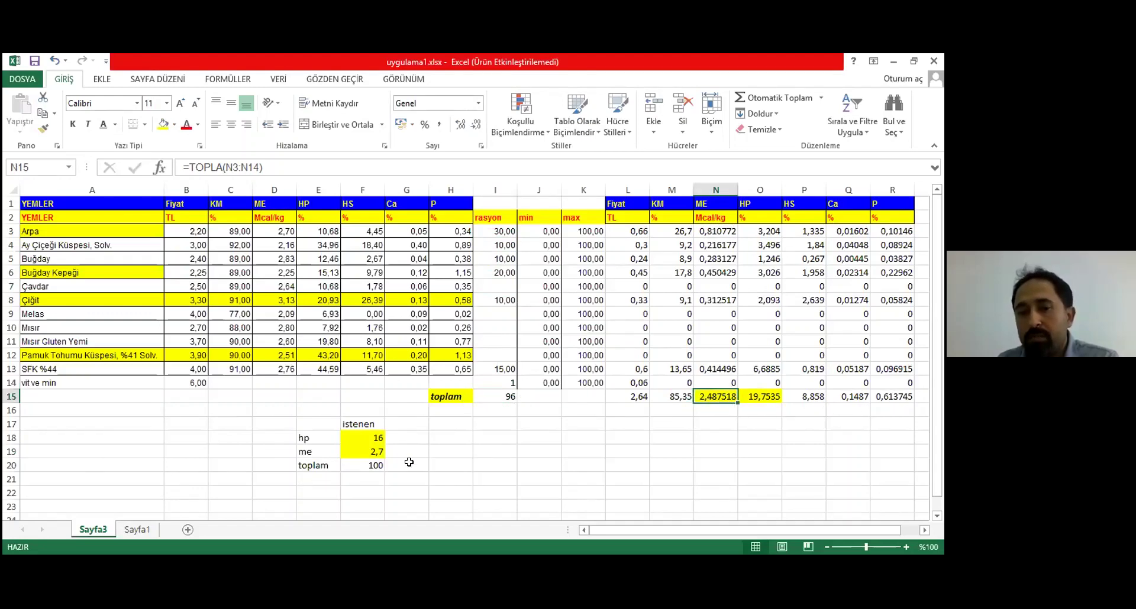
click(764, 397)
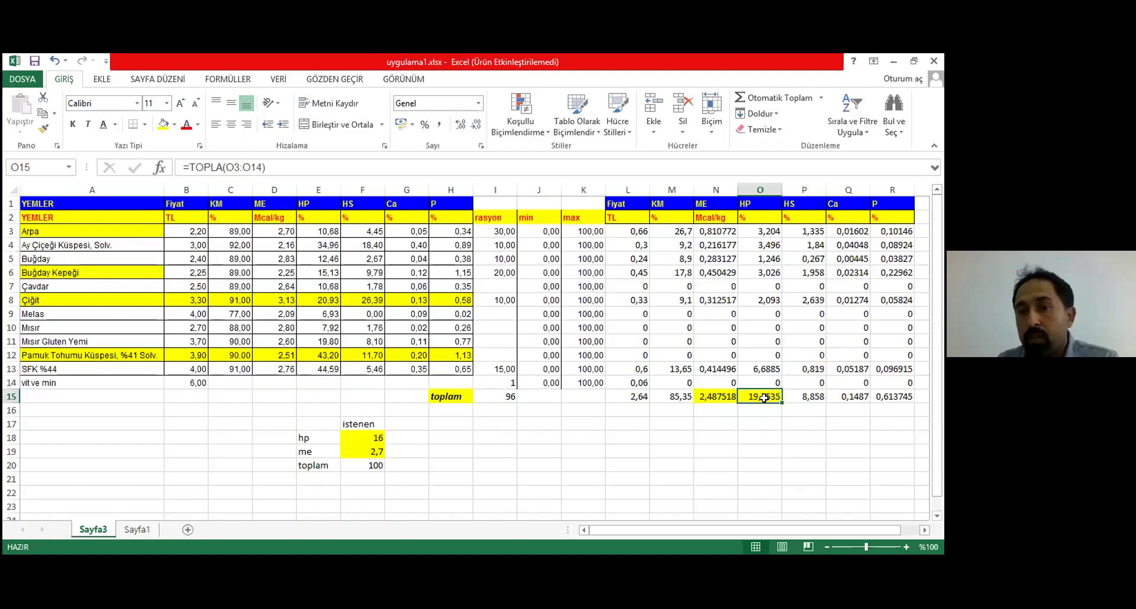
Set the rasyon amount for Çiğit in I8 to 5 and enter 2 for Melas in I9, checking the totals
click(498, 301)
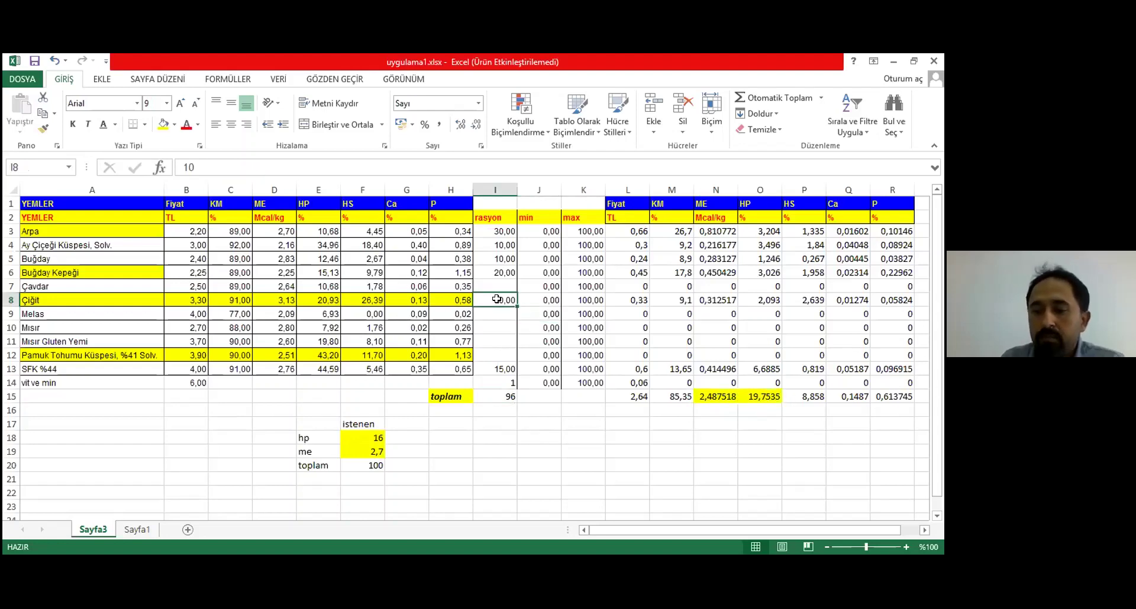
text(5)
key(Return)
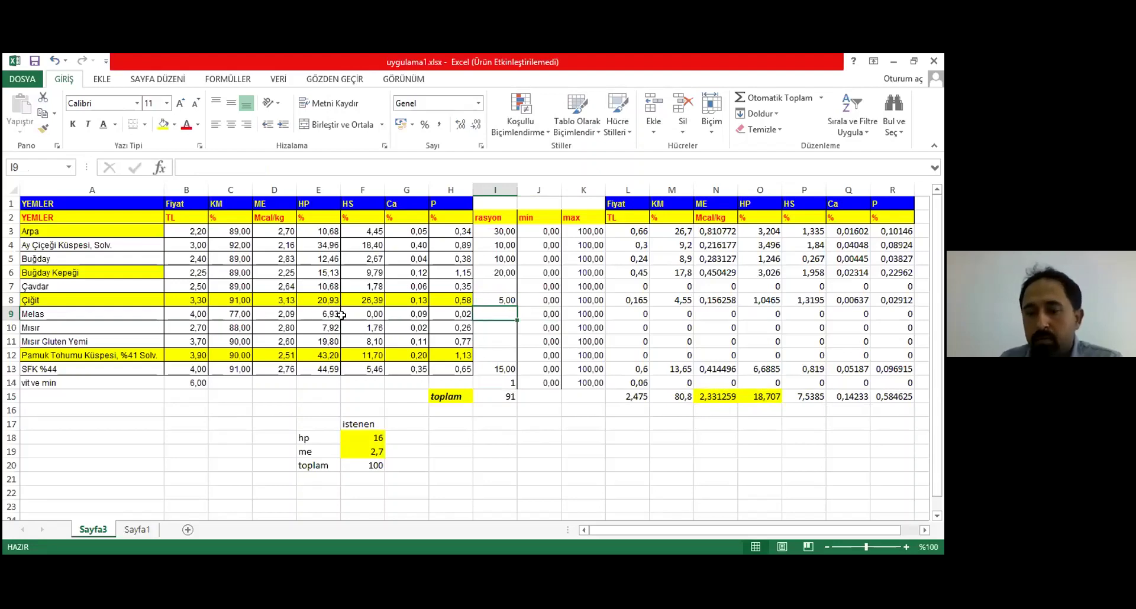
text(2)
key(Return)
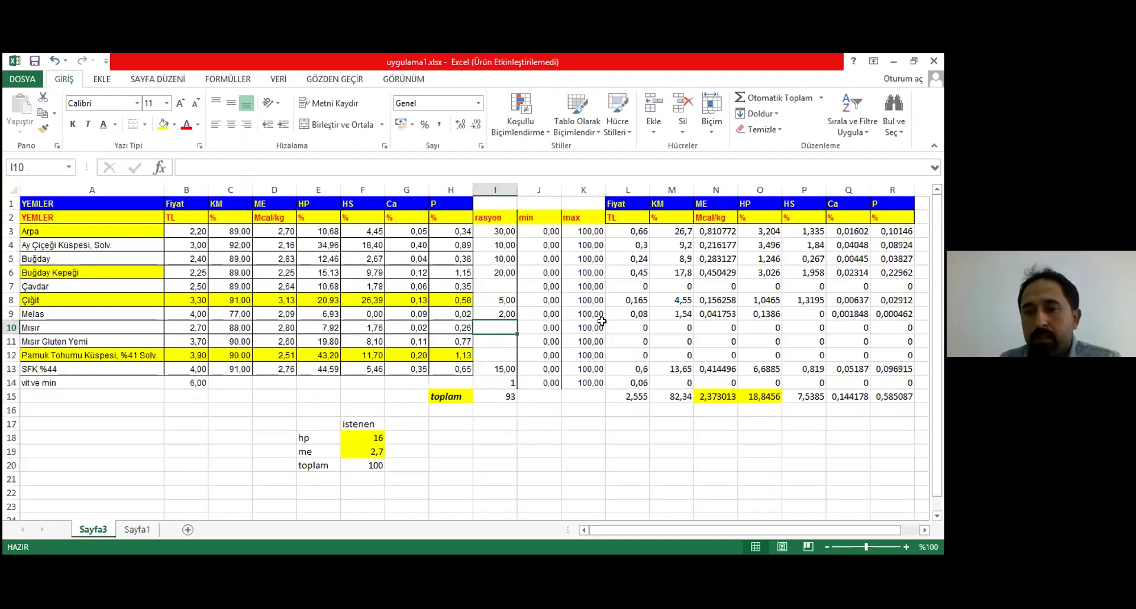
click(720, 396)
click(757, 396)
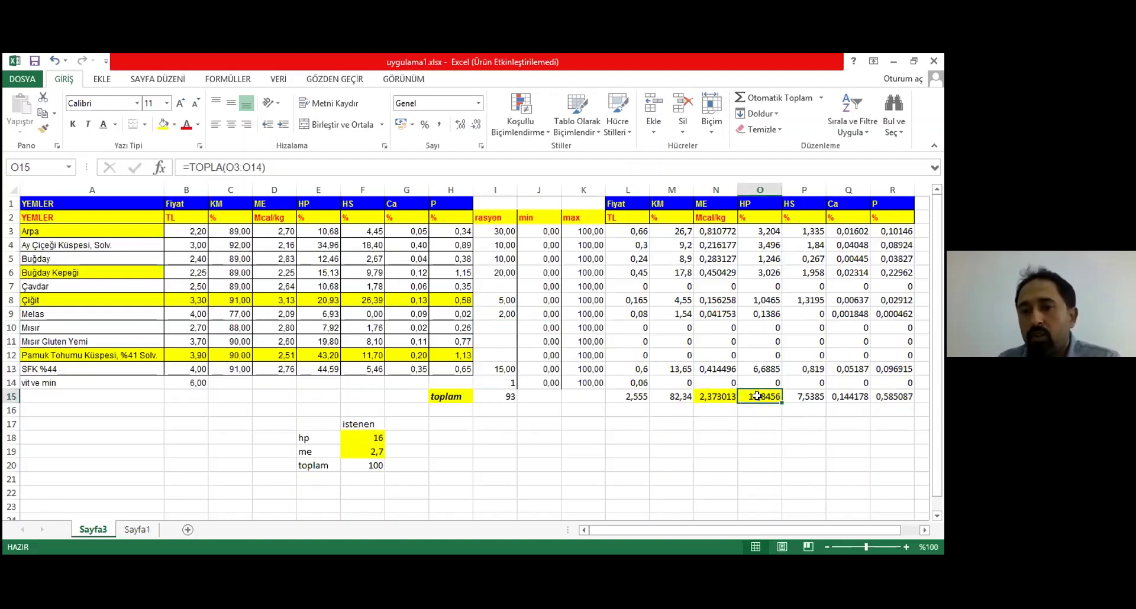
click(495, 395)
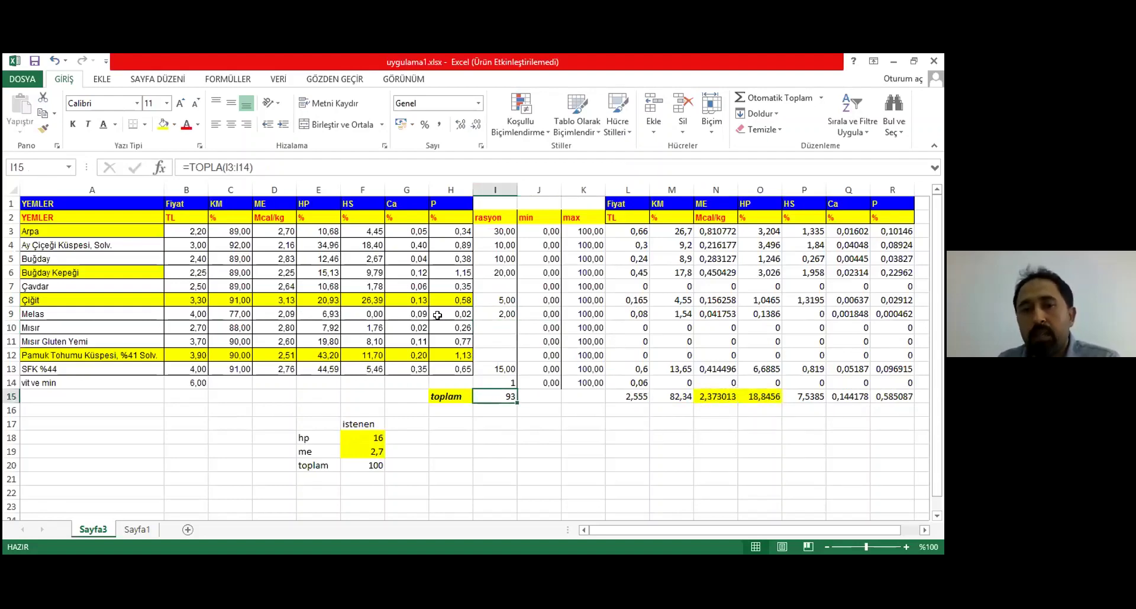
Enter rasyon amounts of 5 for Çavdar in I7 and 2 for Mısır Gluten Yemi in I11
click(478, 286)
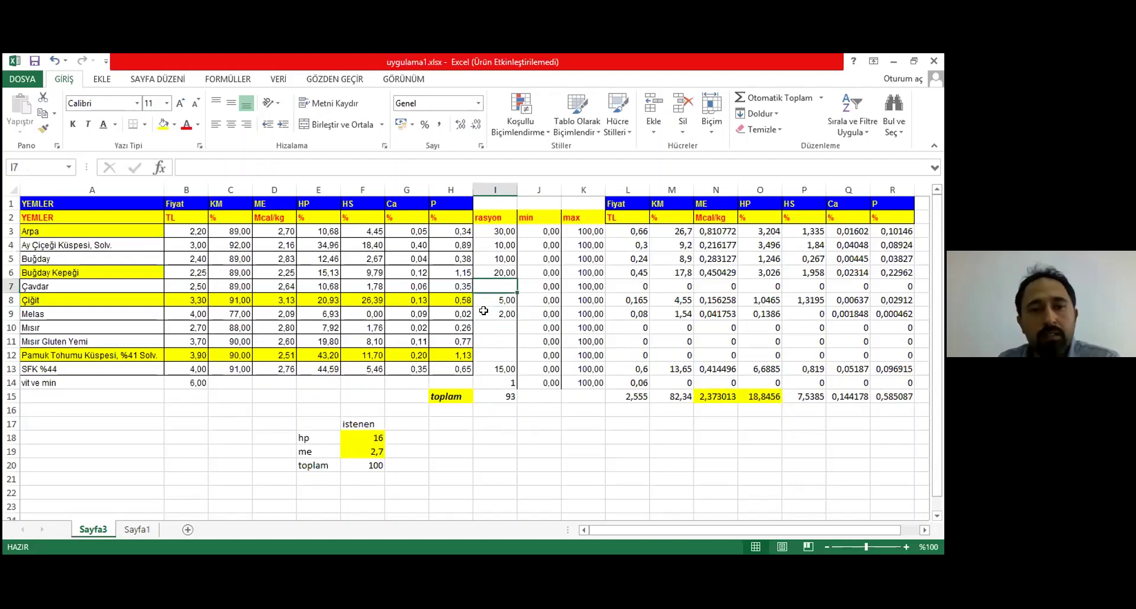
text(5)
key(Return)
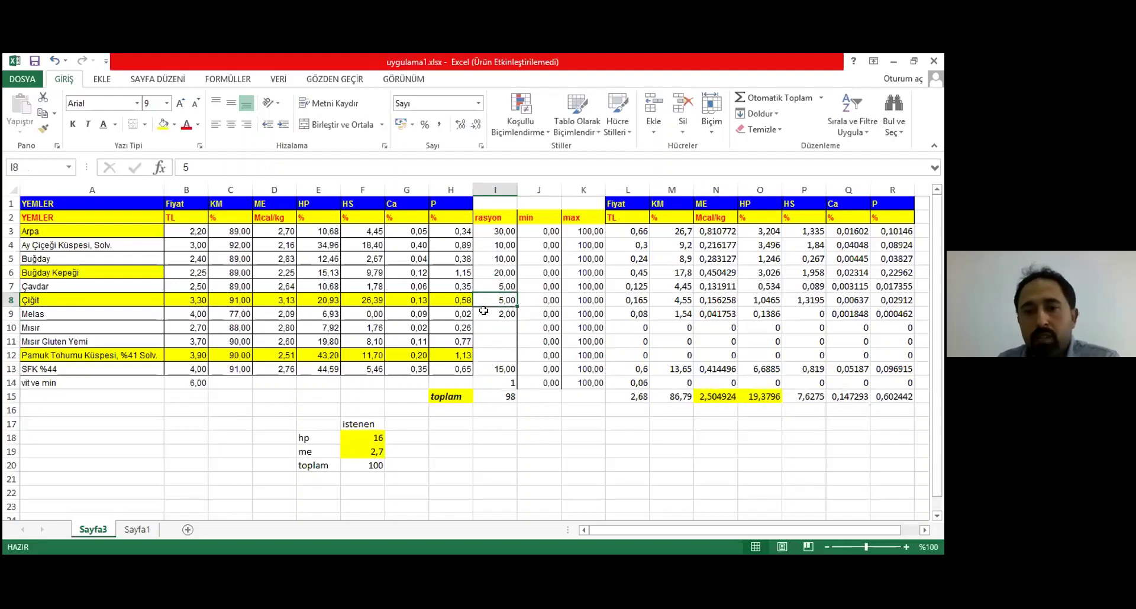
click(477, 340)
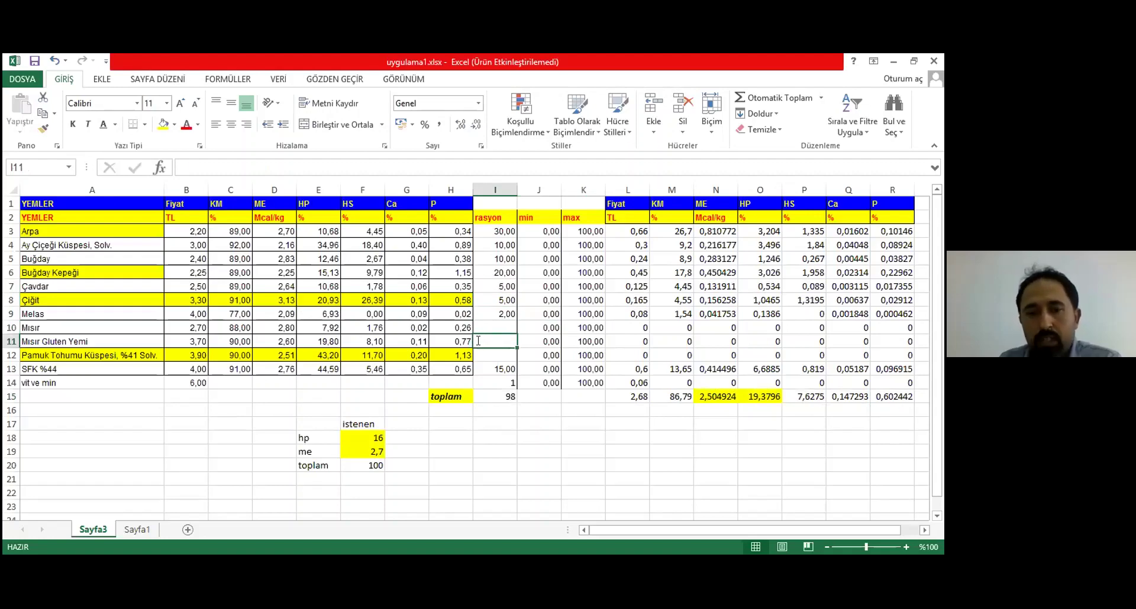
text(2)
key(Return)
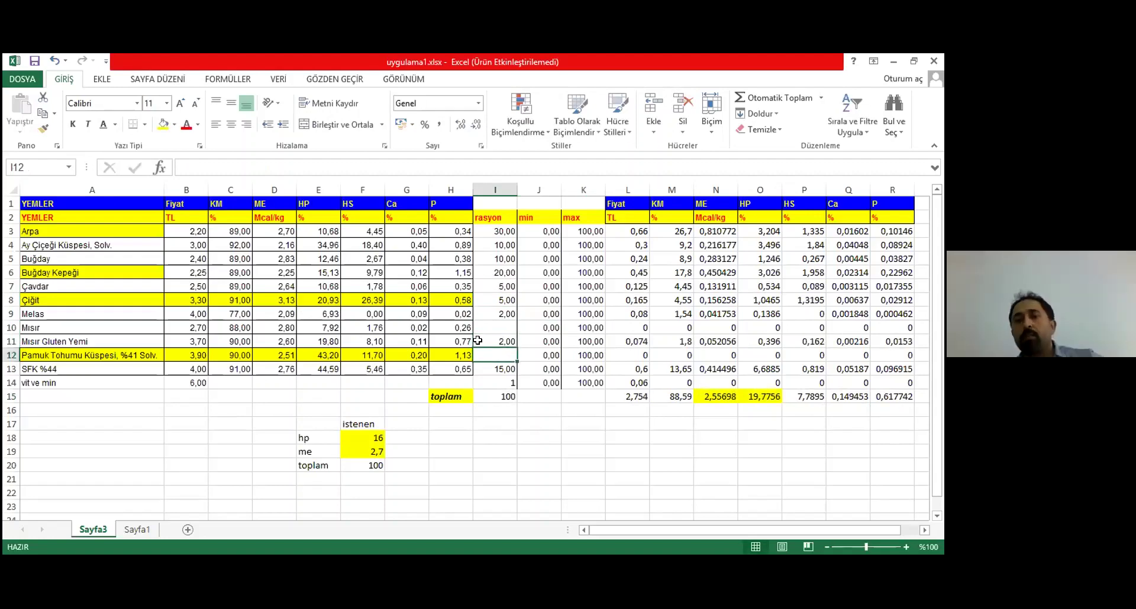
Compare the rasyon, ME and HP totals in row 15 with the requested values in the istenen block
click(507, 392)
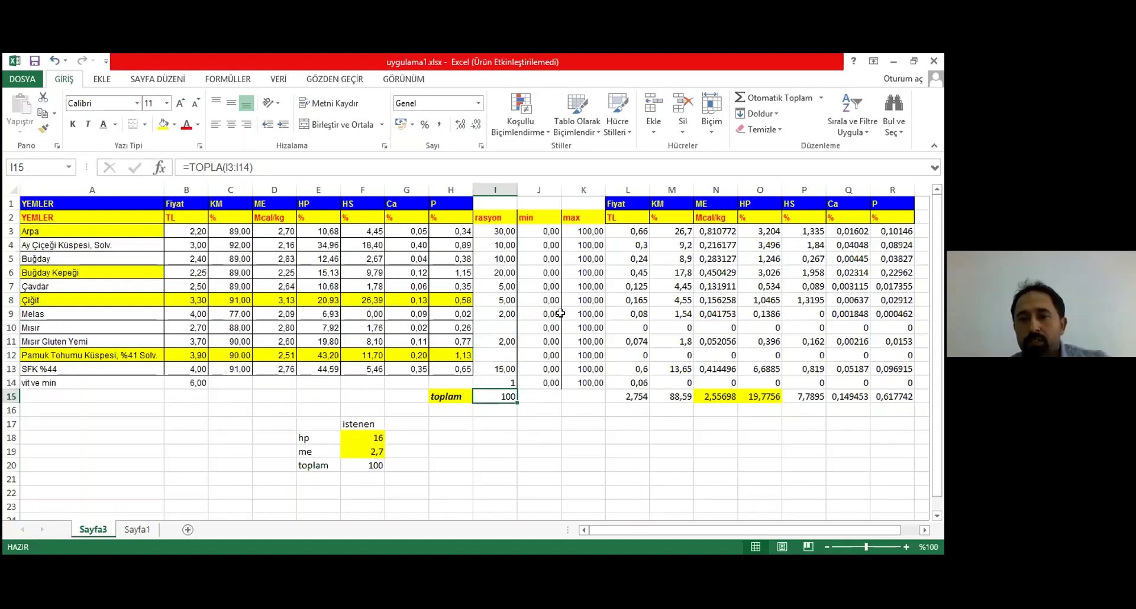
click(365, 439)
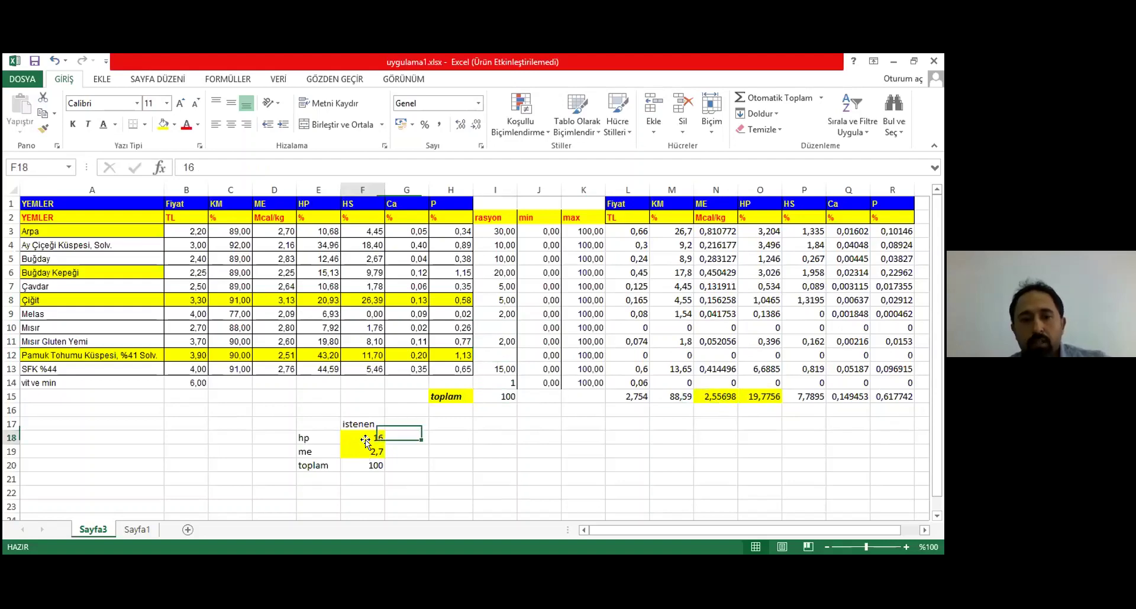
click(368, 450)
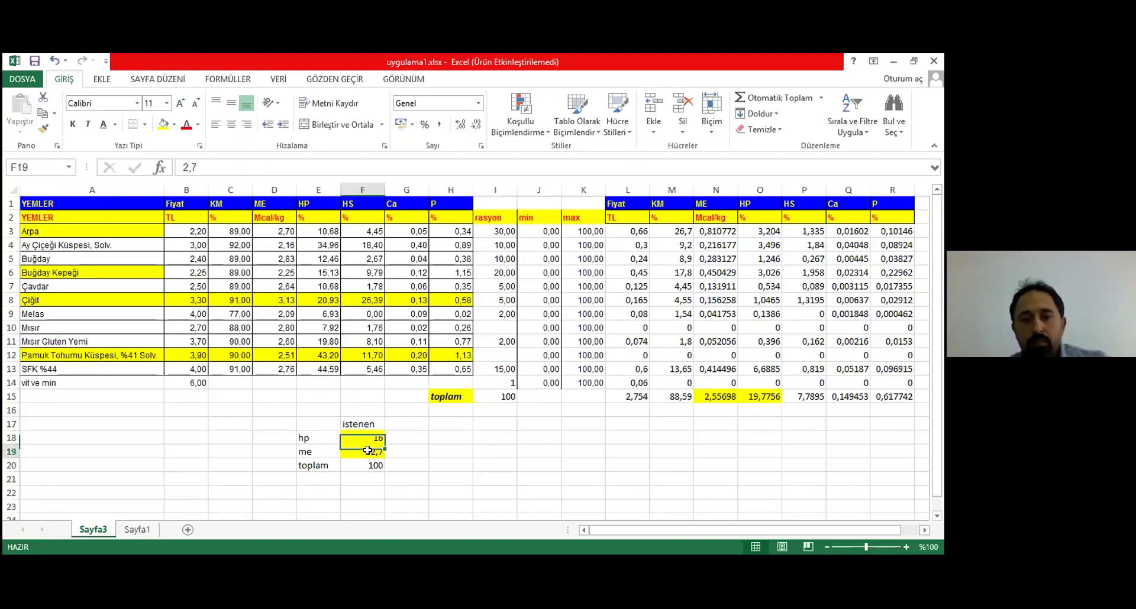
click(757, 394)
click(717, 395)
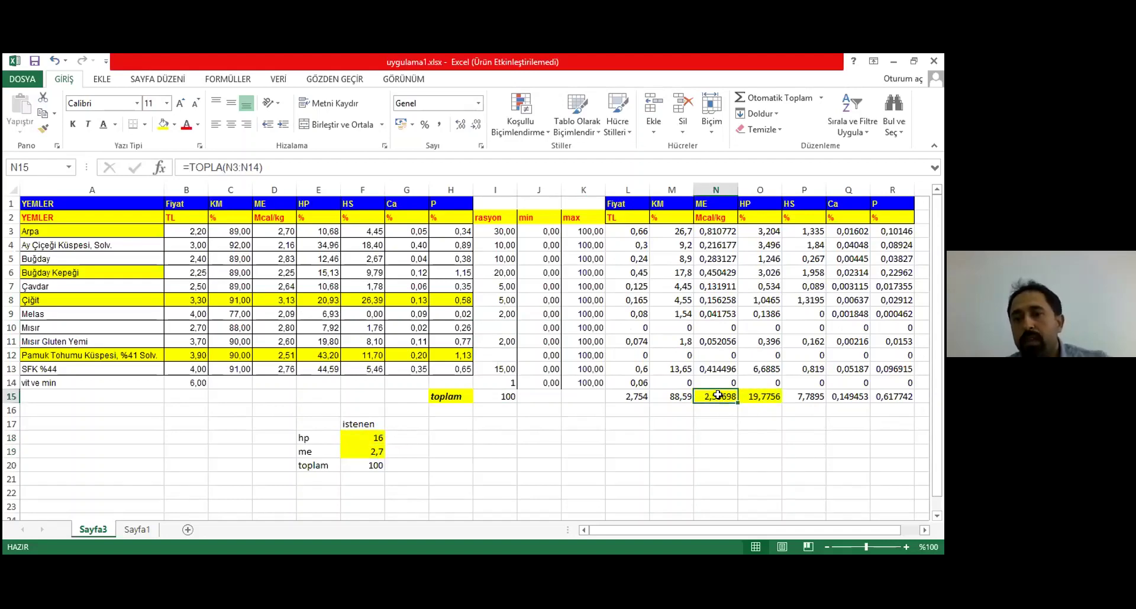
click(756, 394)
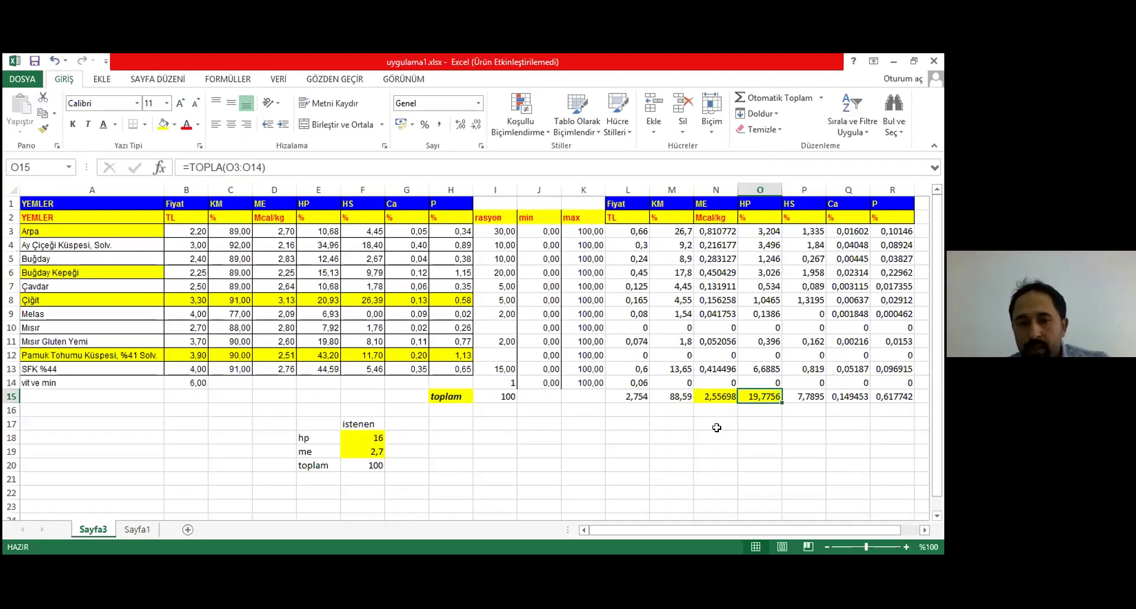
click(379, 435)
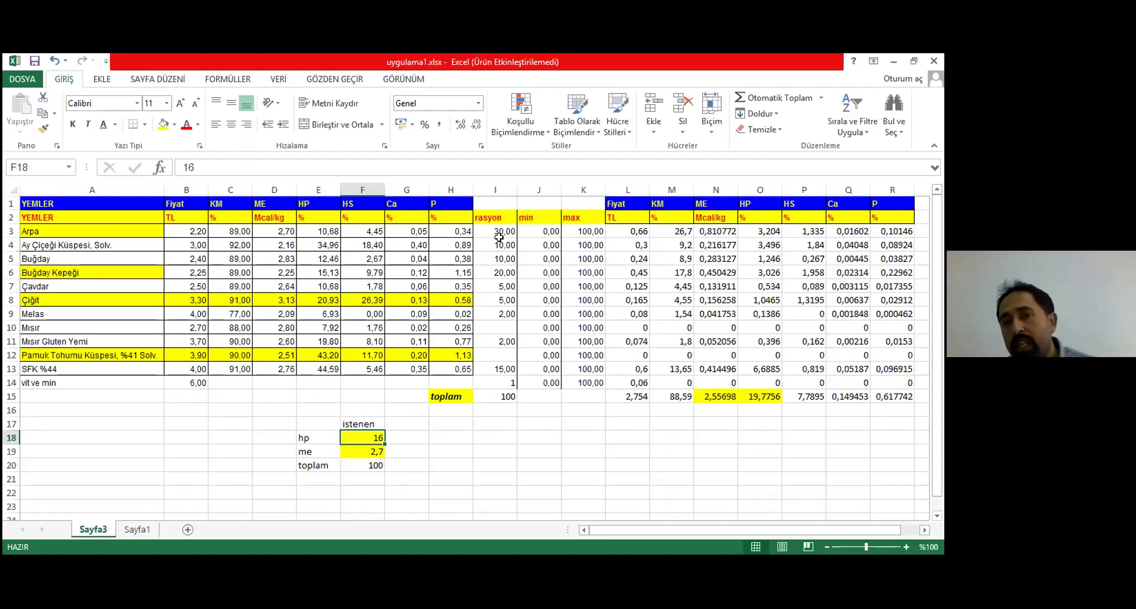
Review the rasyon amounts in I3:I14 and the min and max limits for Arpa in J3 and K3
drag(498, 236, 496, 377)
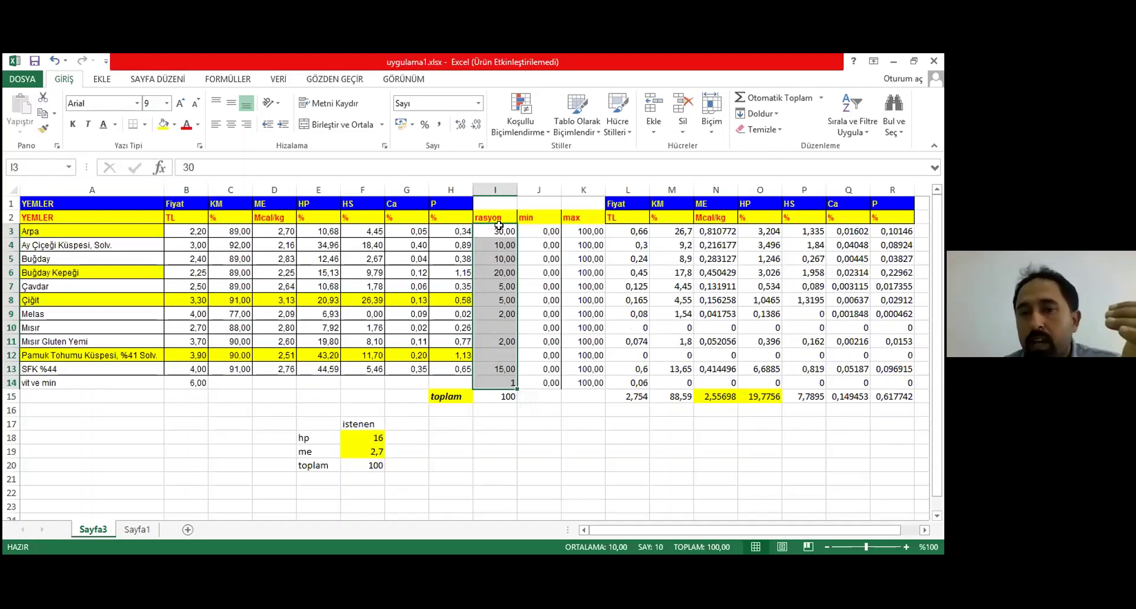
click(547, 233)
click(589, 234)
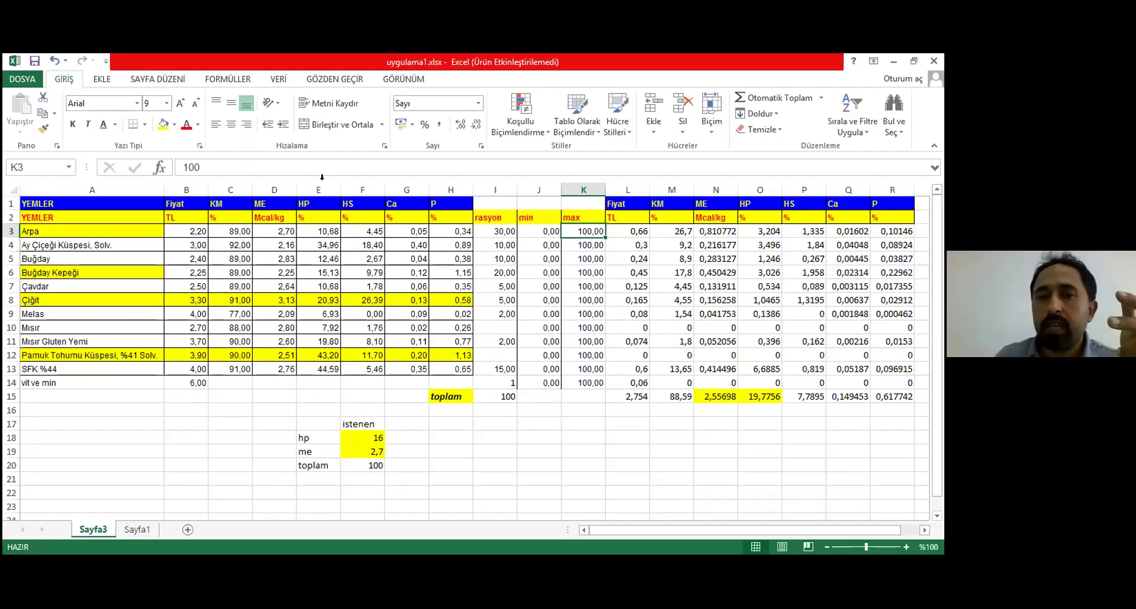
Go through the rasyon amounts one by one from Arpa in I3 down to the toplam cell I15
click(497, 231)
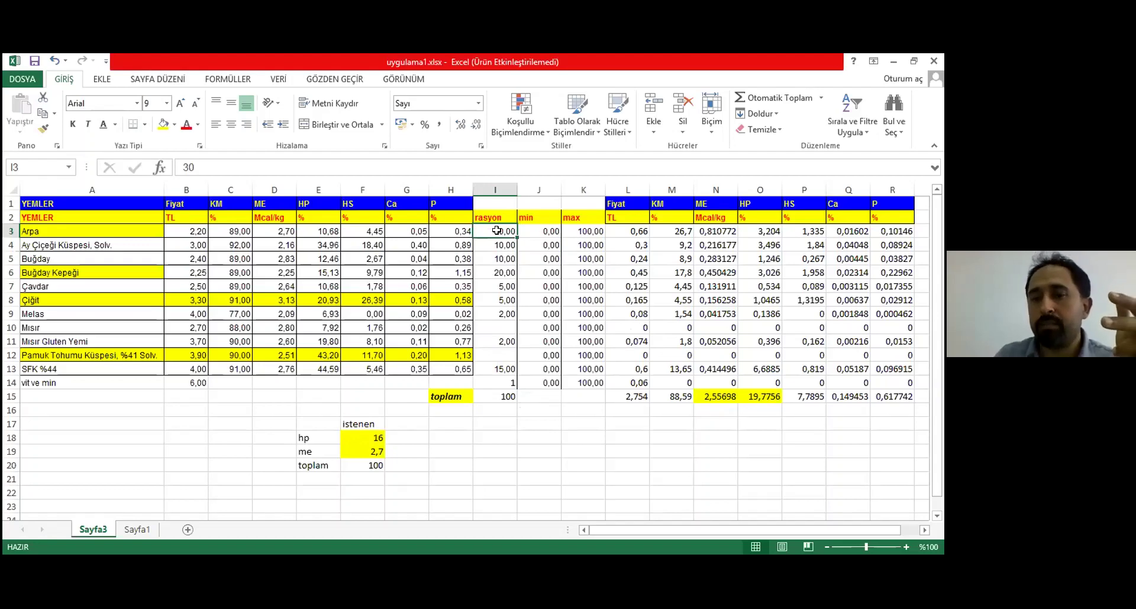
key(Down)
key(Down)
key(Down)
key(Down)
key(Down)
key(Down)
key(Down)
key(Down)
key(Down)
key(Down)
key(Down)
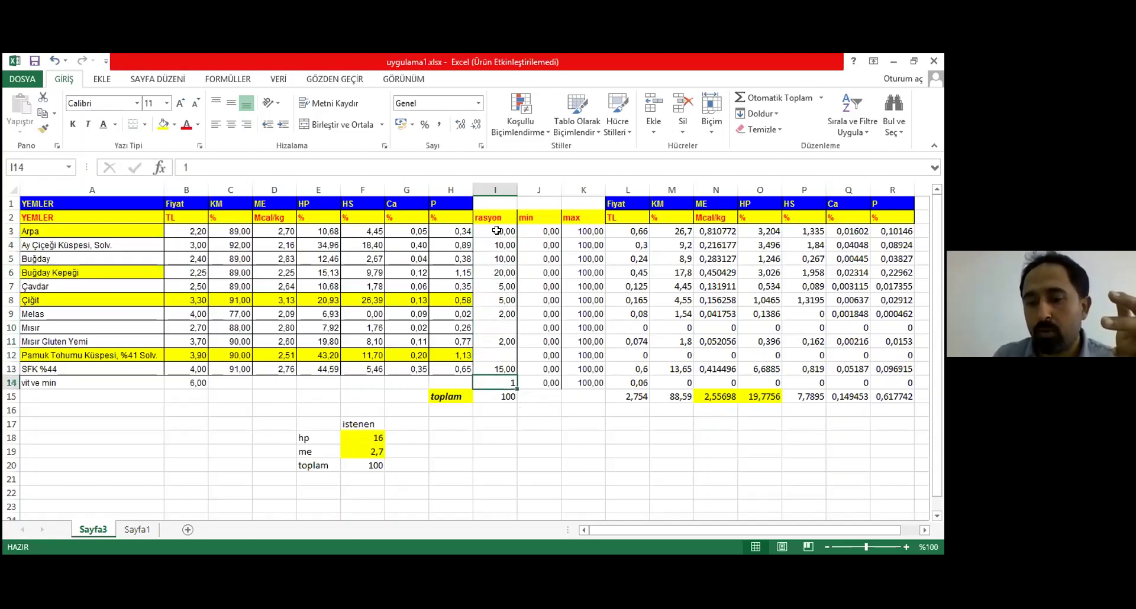
key(Down)
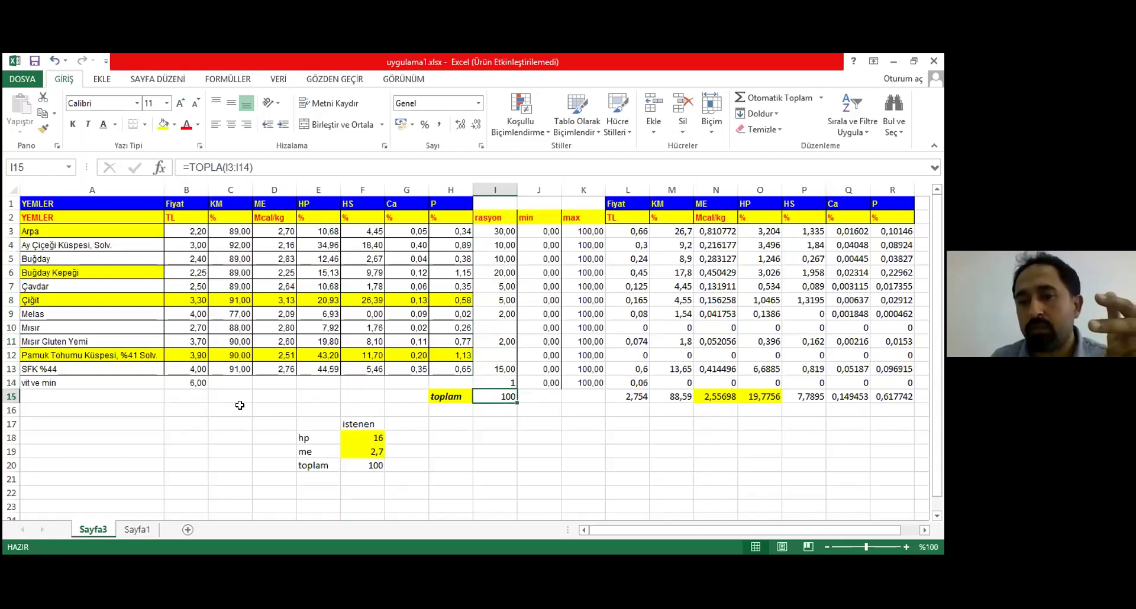
Look up the Solver (Çözücü) command and where its add-in is managed under Excel Eklentileri in the Excel options
click(347, 444)
drag(347, 444, 350, 449)
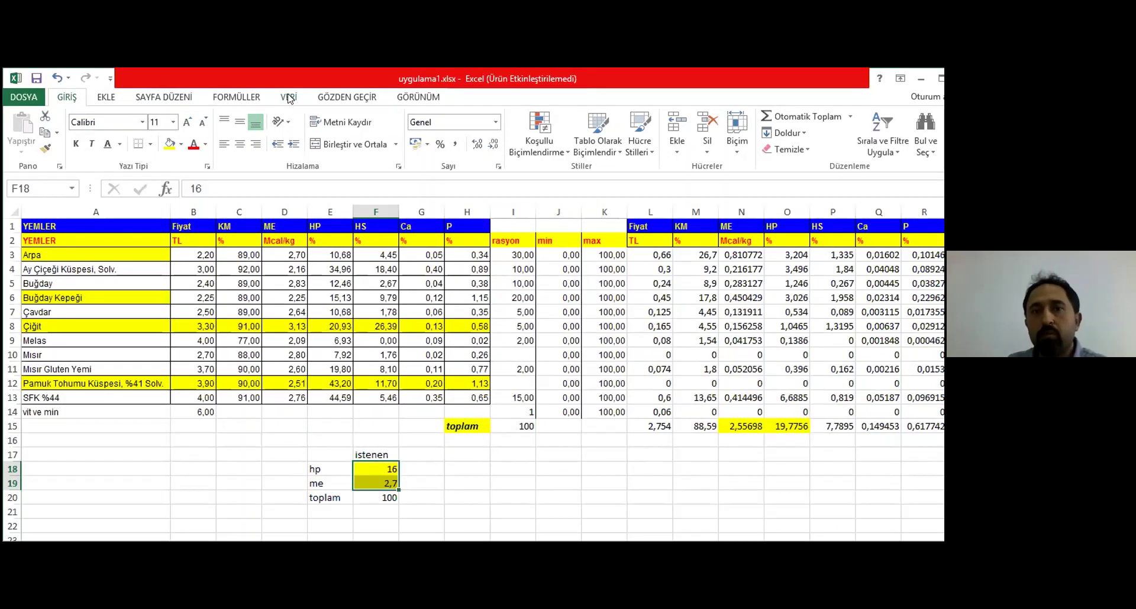
click(289, 98)
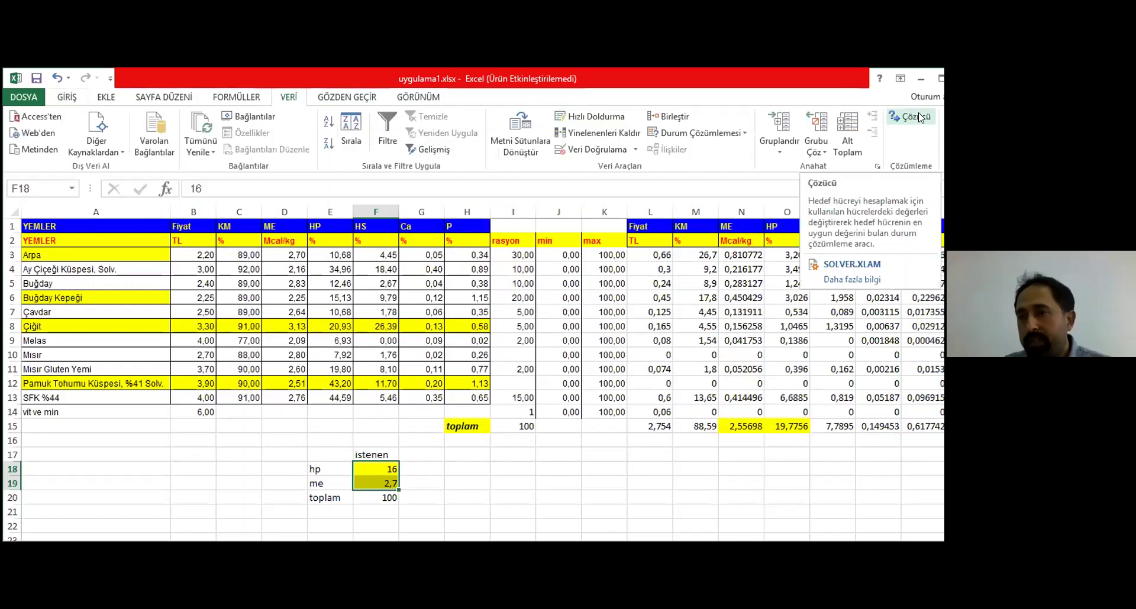
click(32, 98)
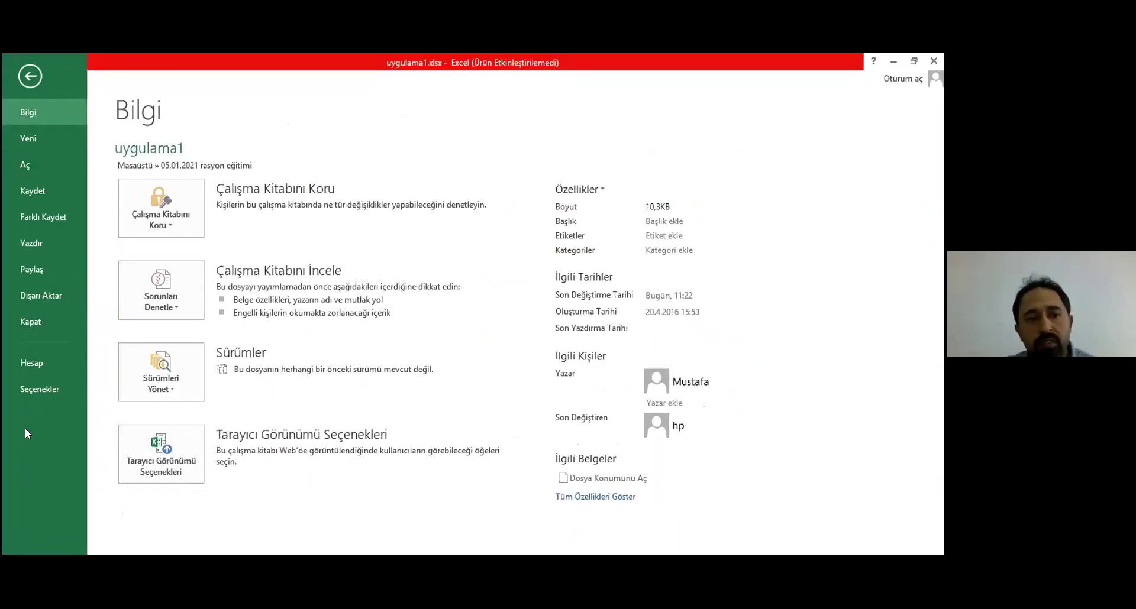
click(32, 391)
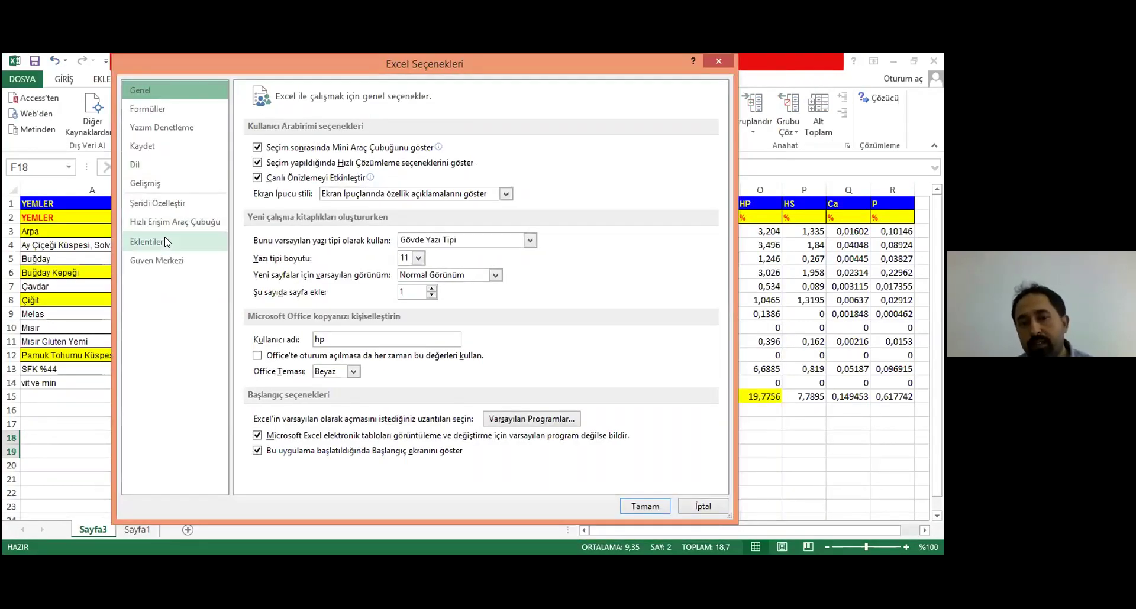
click(151, 242)
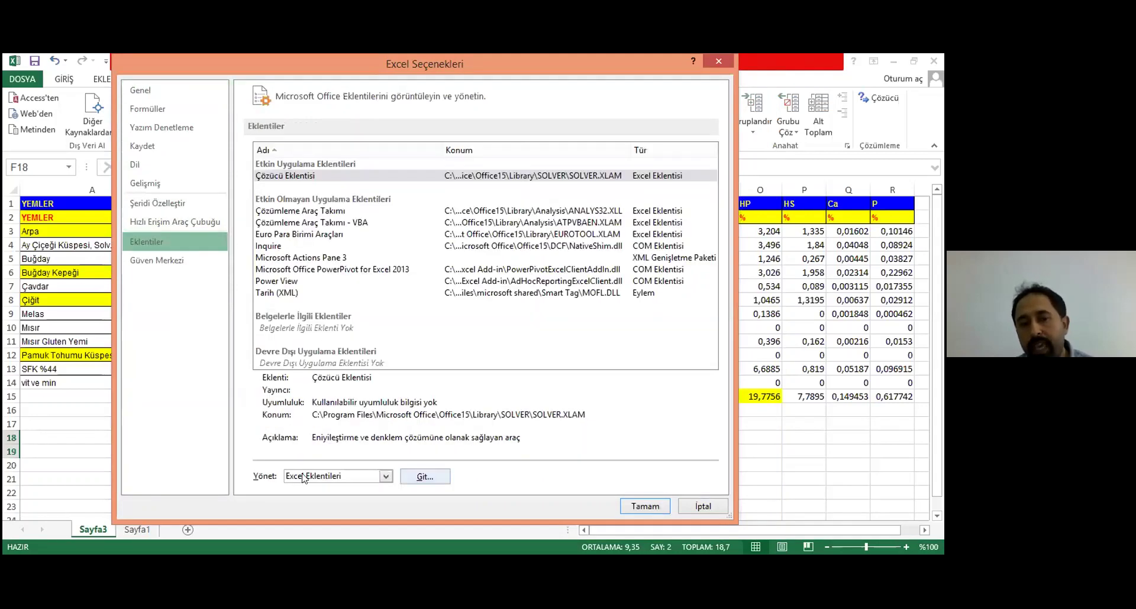
click(353, 478)
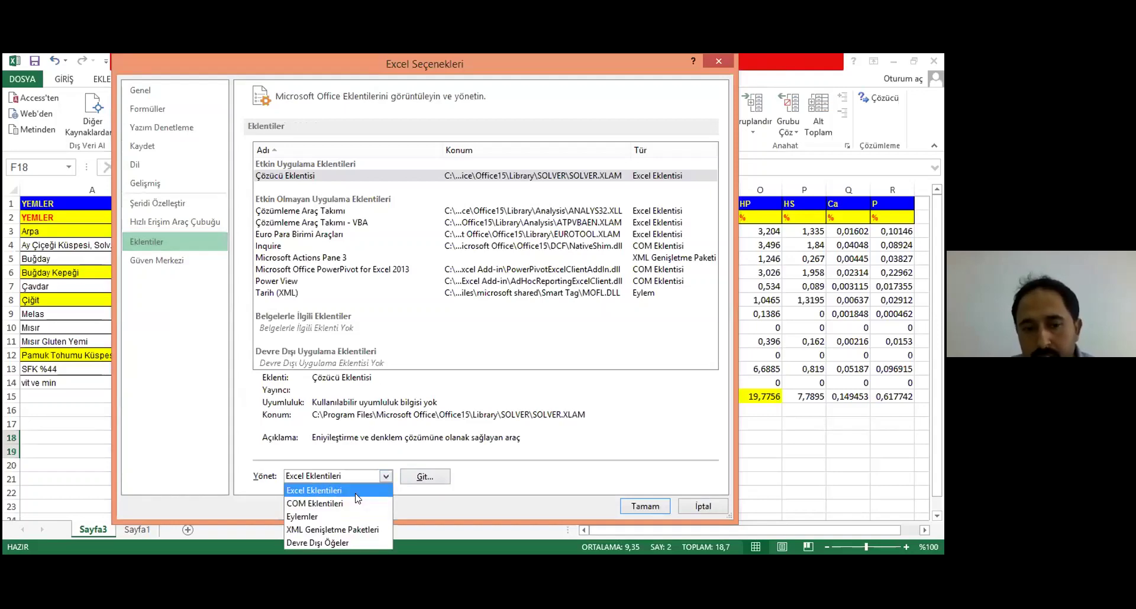
click(422, 479)
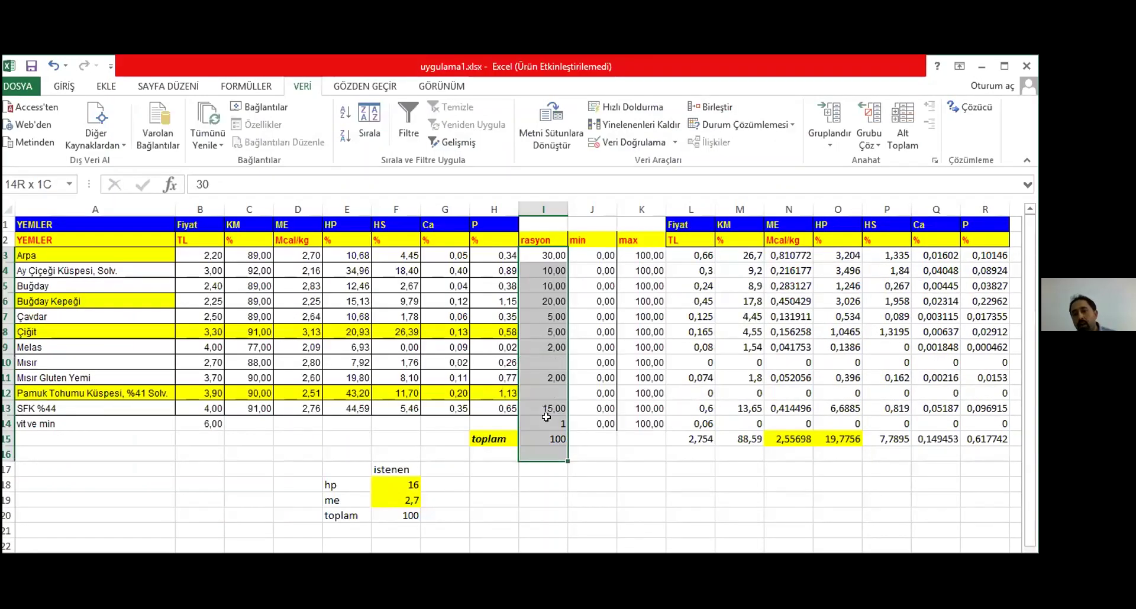
Clear the rasyon amounts in I3:I14 and reset all Solver options and cell selections
key(Delete)
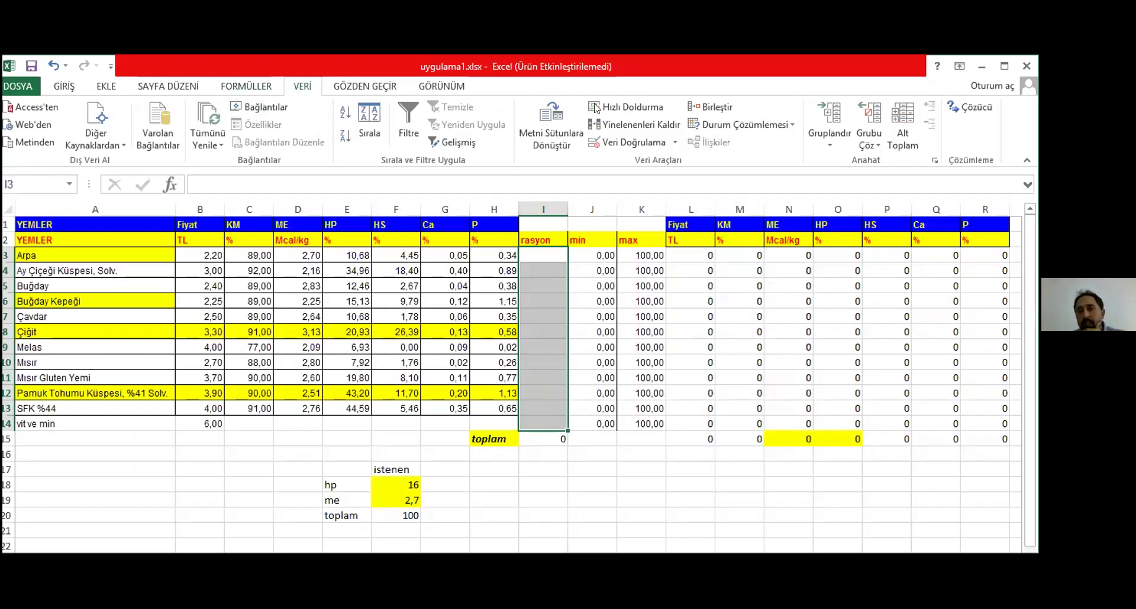
click(950, 107)
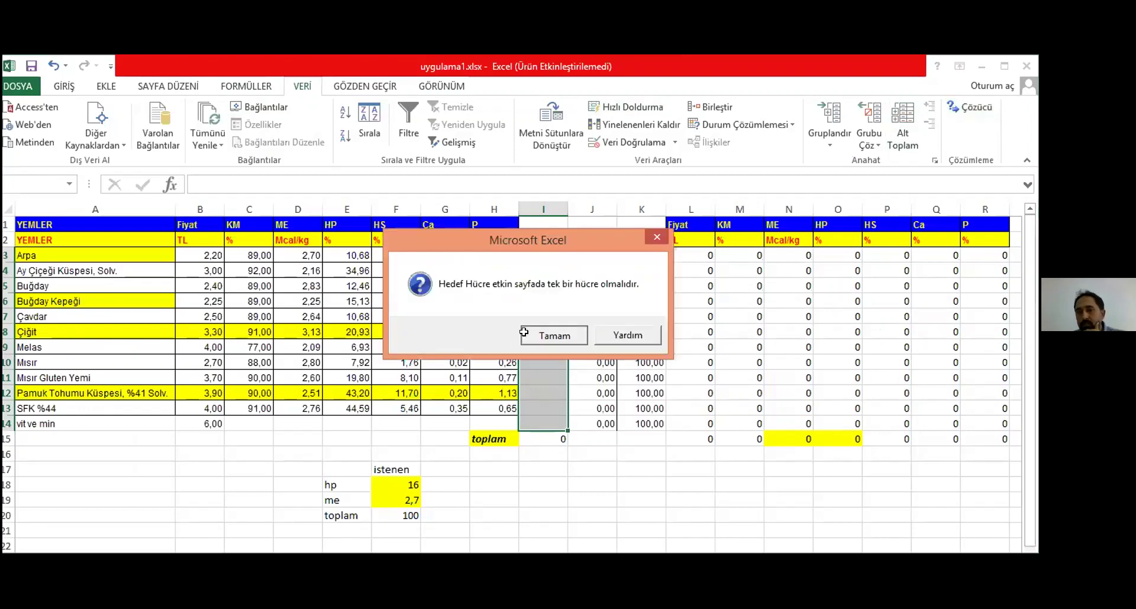
click(520, 330)
click(986, 319)
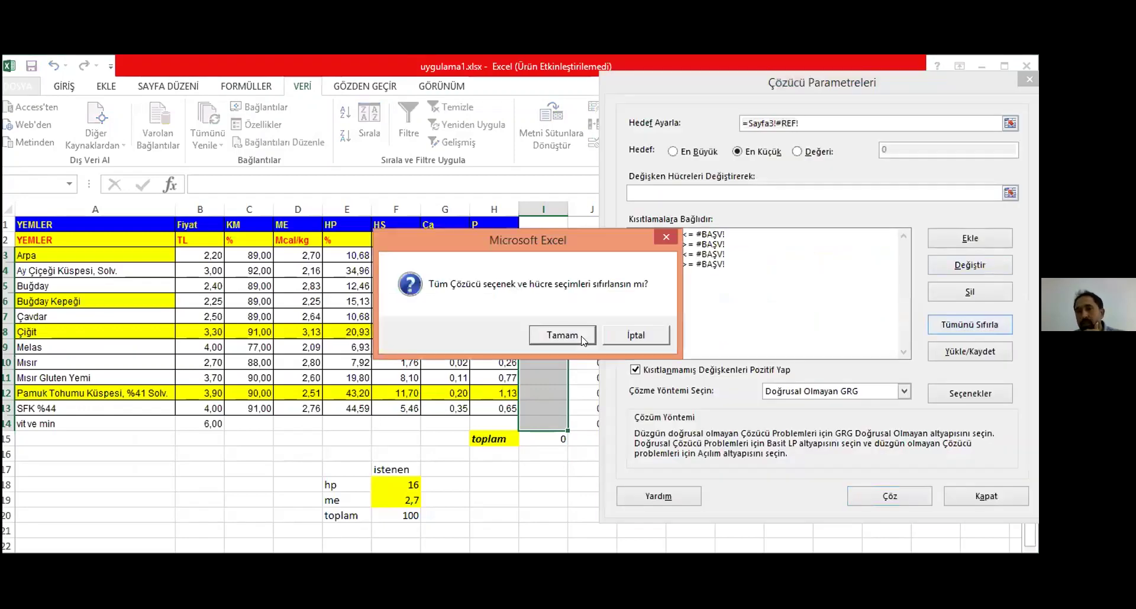
key(Return)
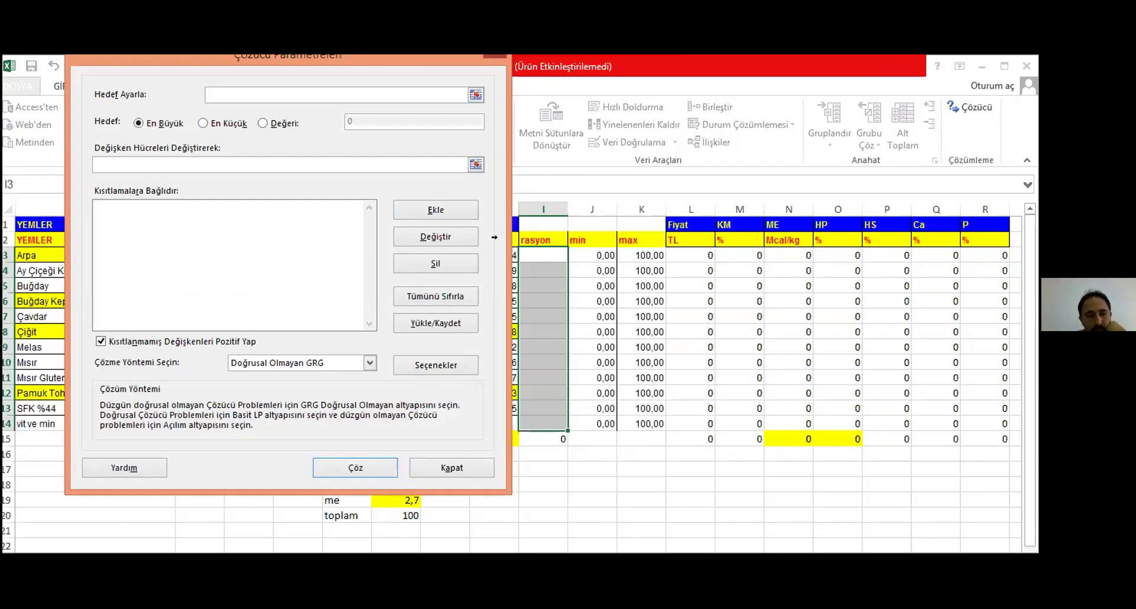
key(Escape)
Fill the whole toplam row 15 with yellow
click(7, 439)
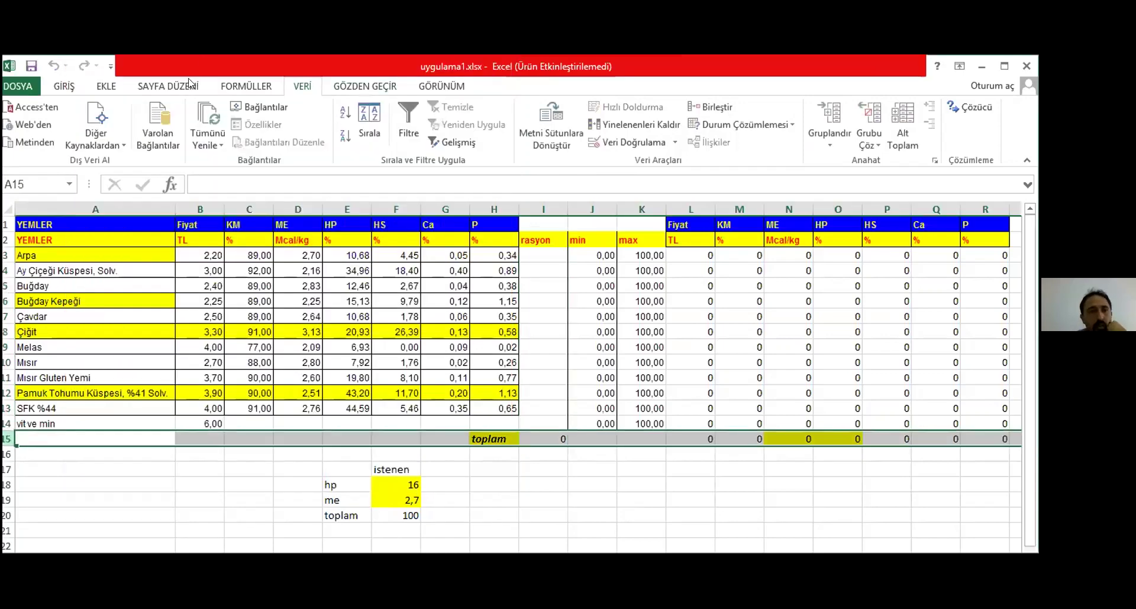
click(64, 85)
click(167, 138)
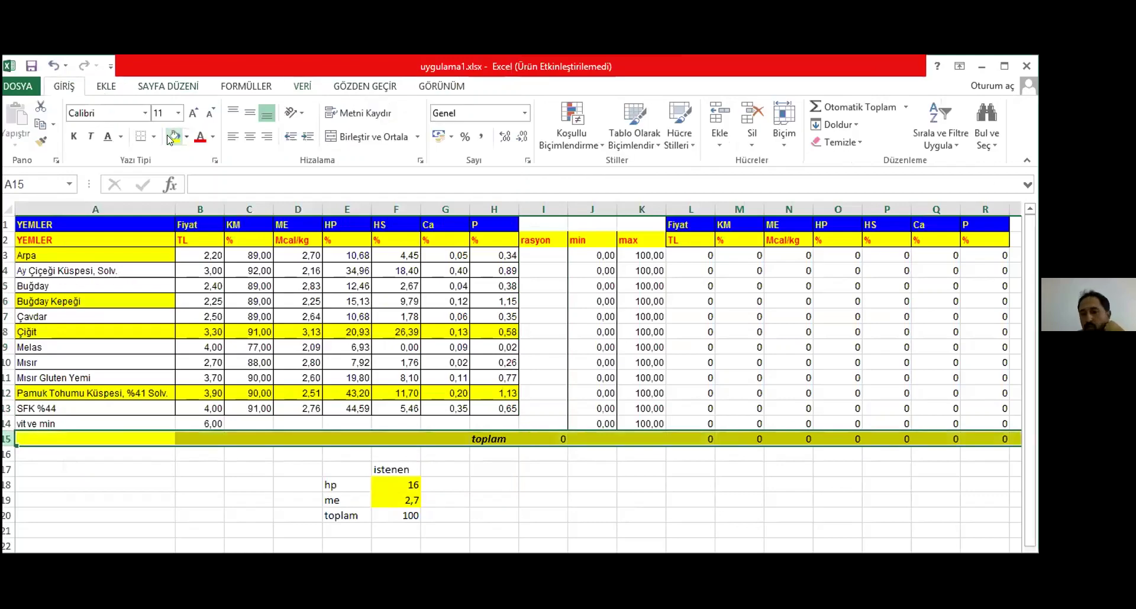
Set Solver to minimise (En Küçük) the Fiyat total in L15 by changing the rasyon cells I3:I14
click(305, 86)
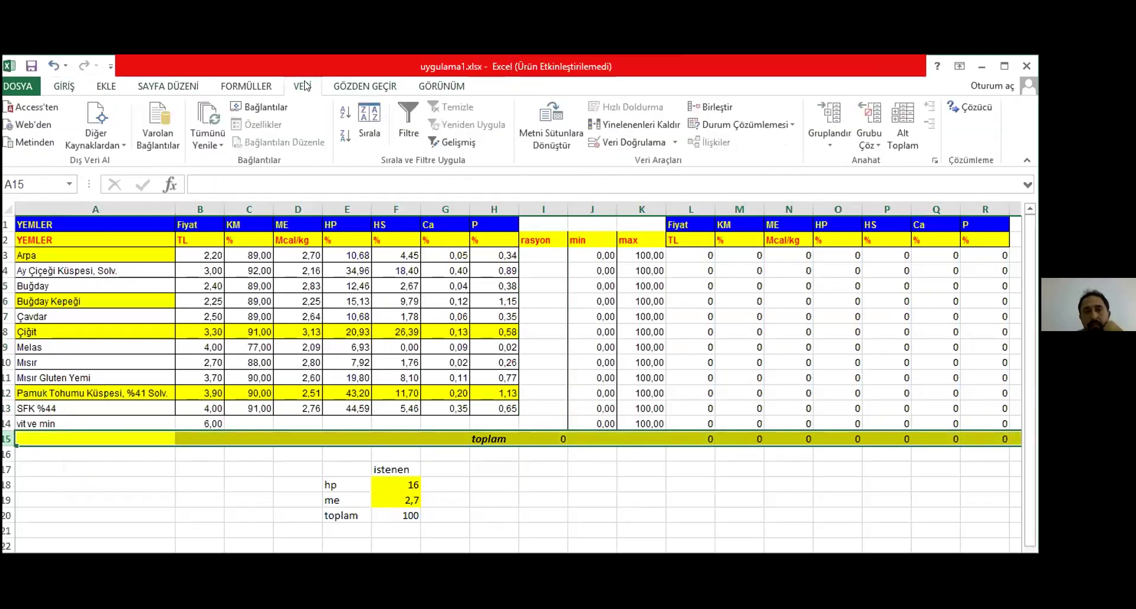
click(987, 110)
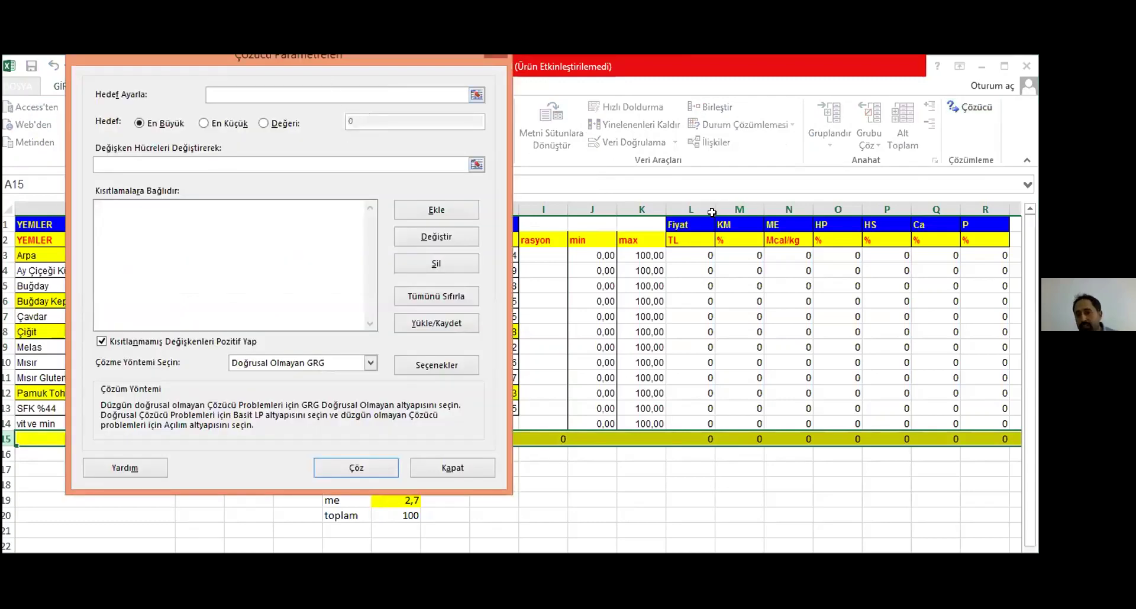
click(705, 432)
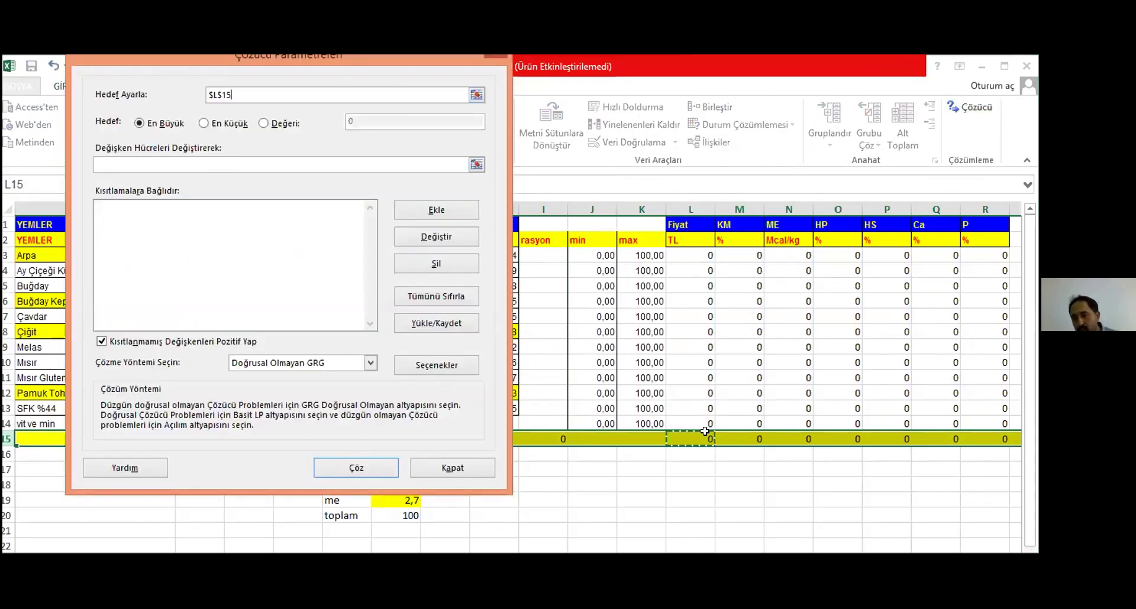
click(243, 125)
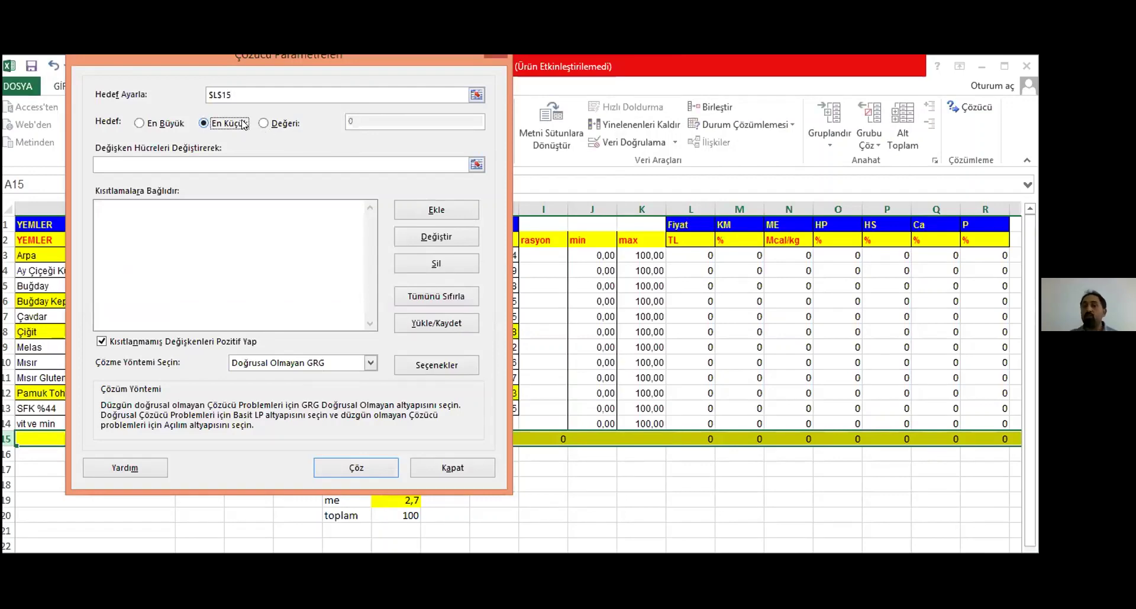
click(224, 159)
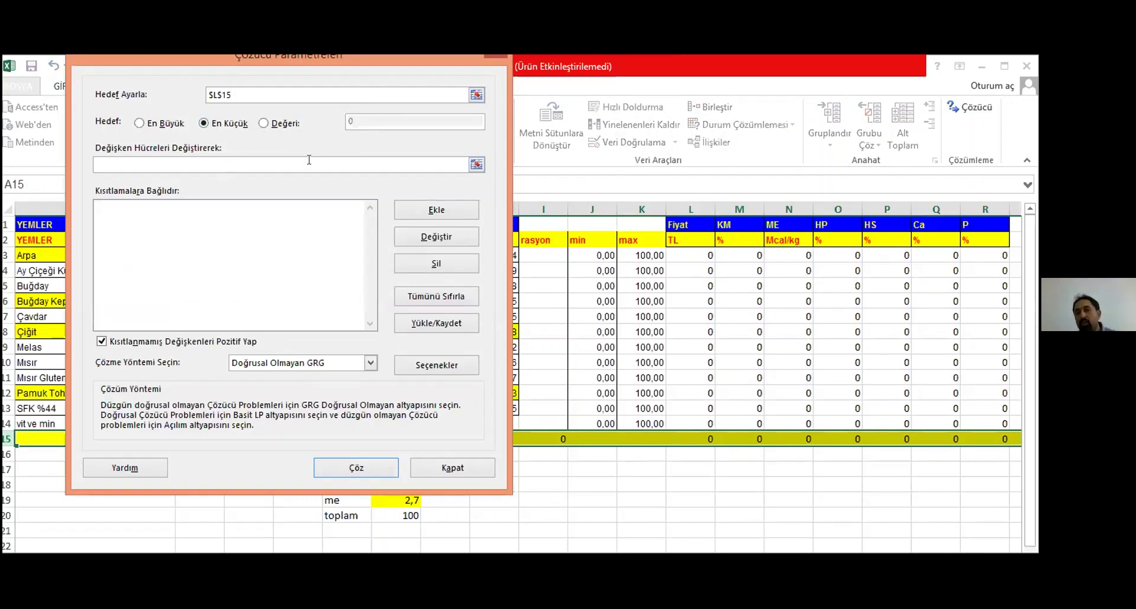
click(476, 165)
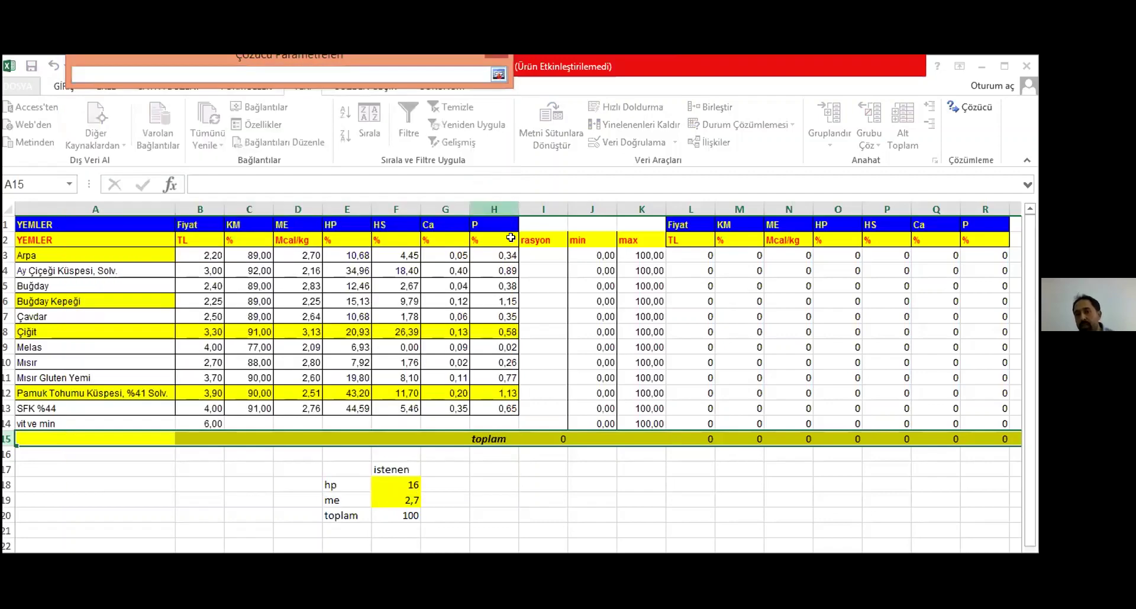
drag(539, 256, 570, 433)
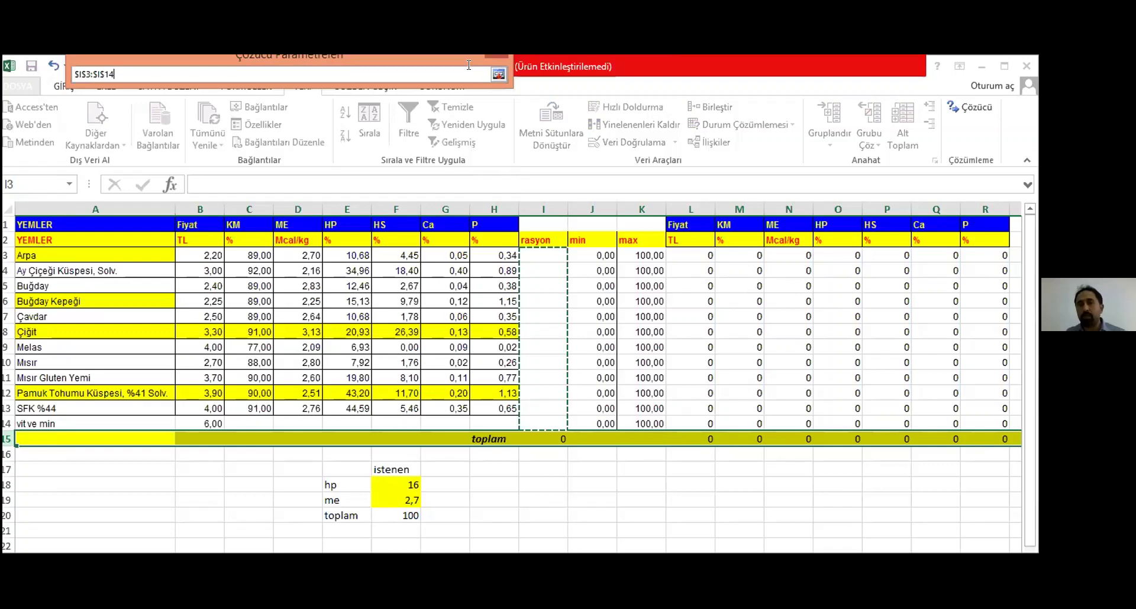
click(498, 74)
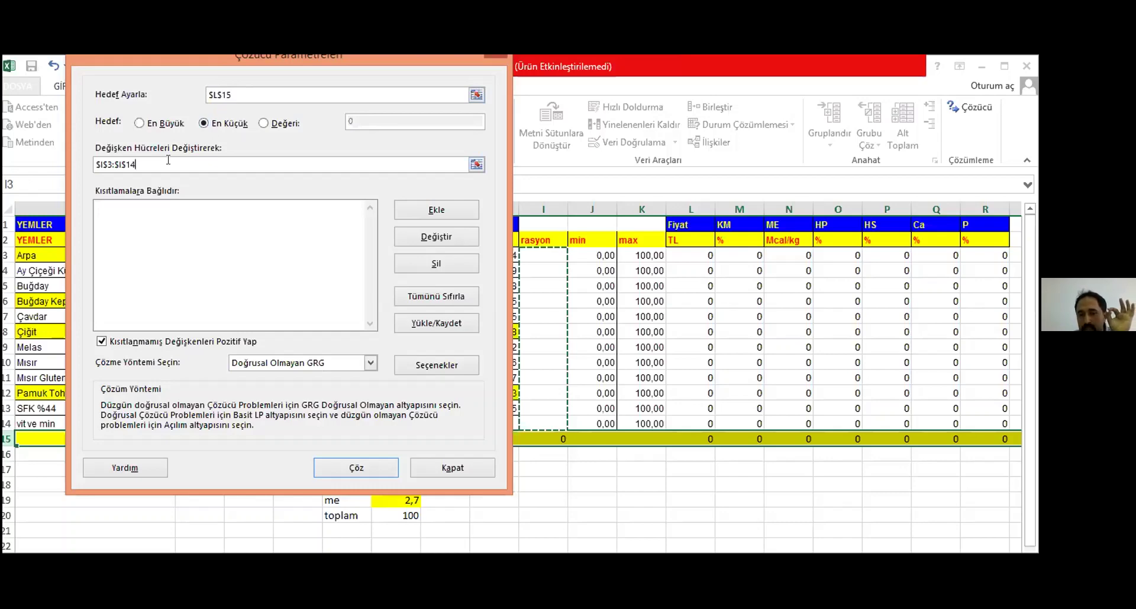
Add a Solver constraint keeping the rasyon amounts I3:I14 less than or equal to the max limits K3:K14
click(459, 211)
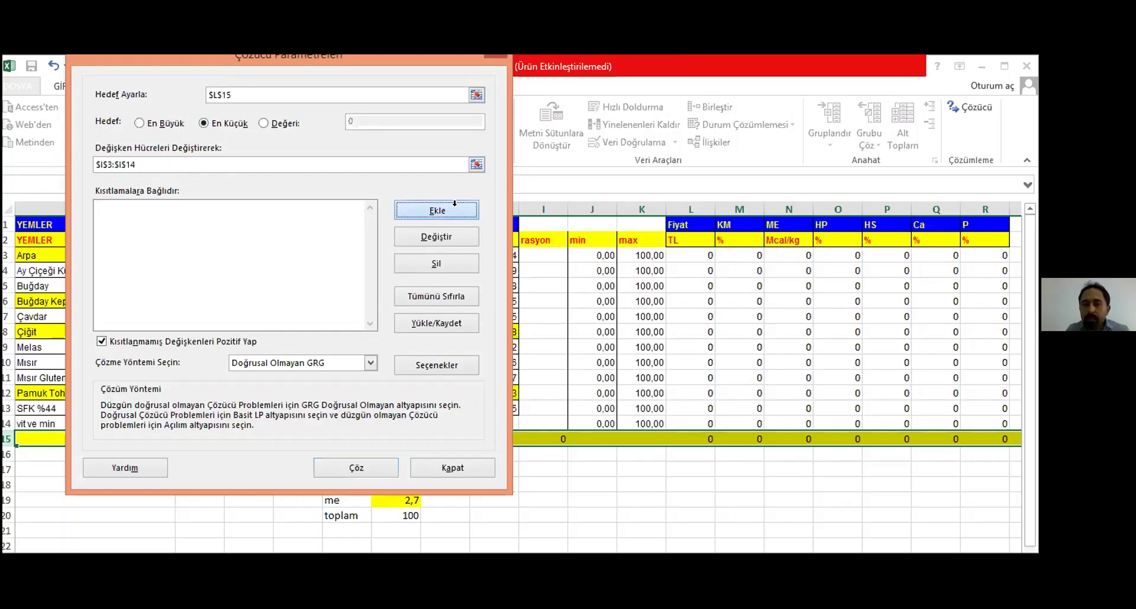
click(454, 205)
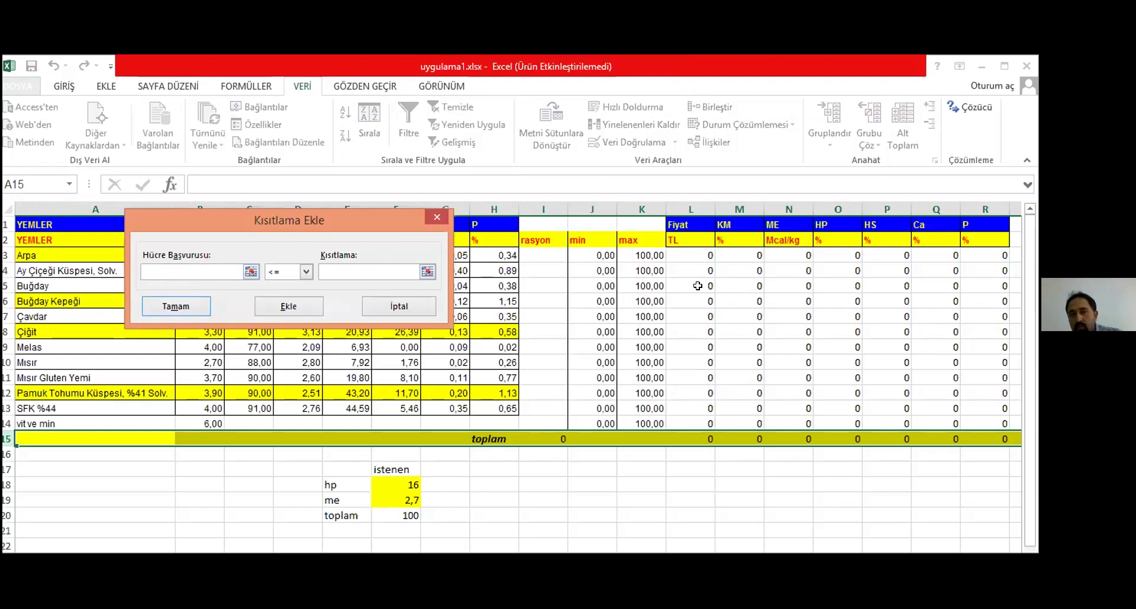
click(545, 254)
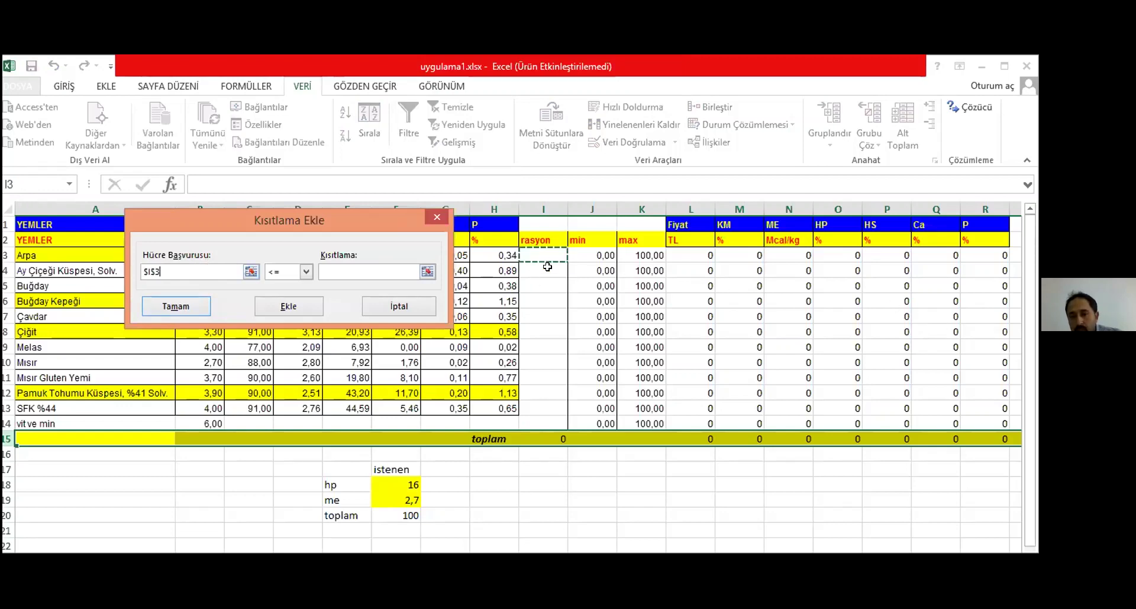
drag(534, 421, 529, 418)
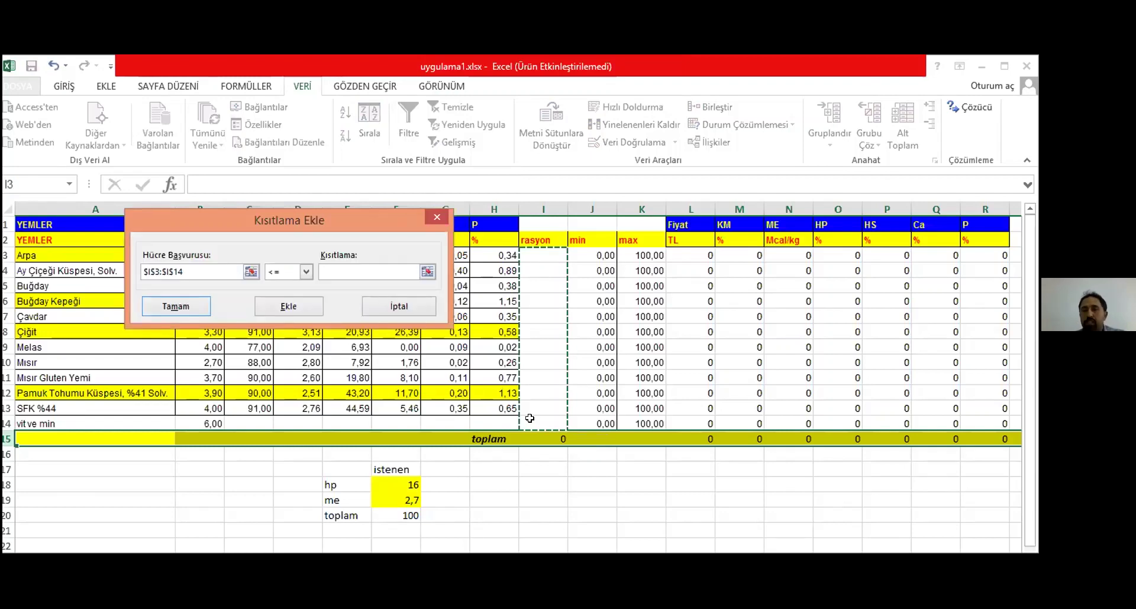
click(336, 272)
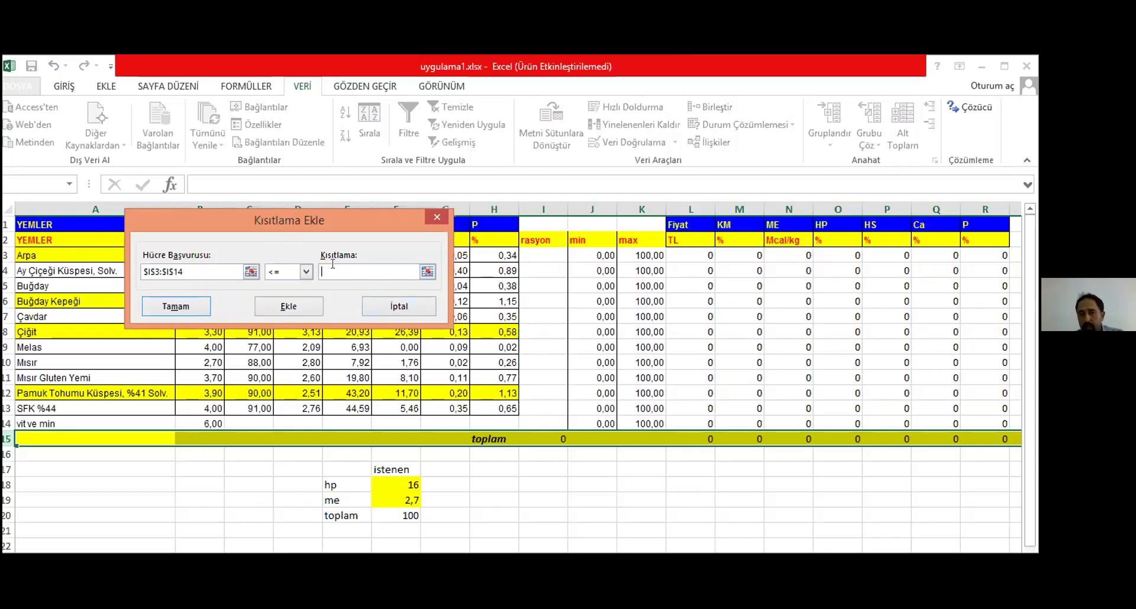
click(644, 256)
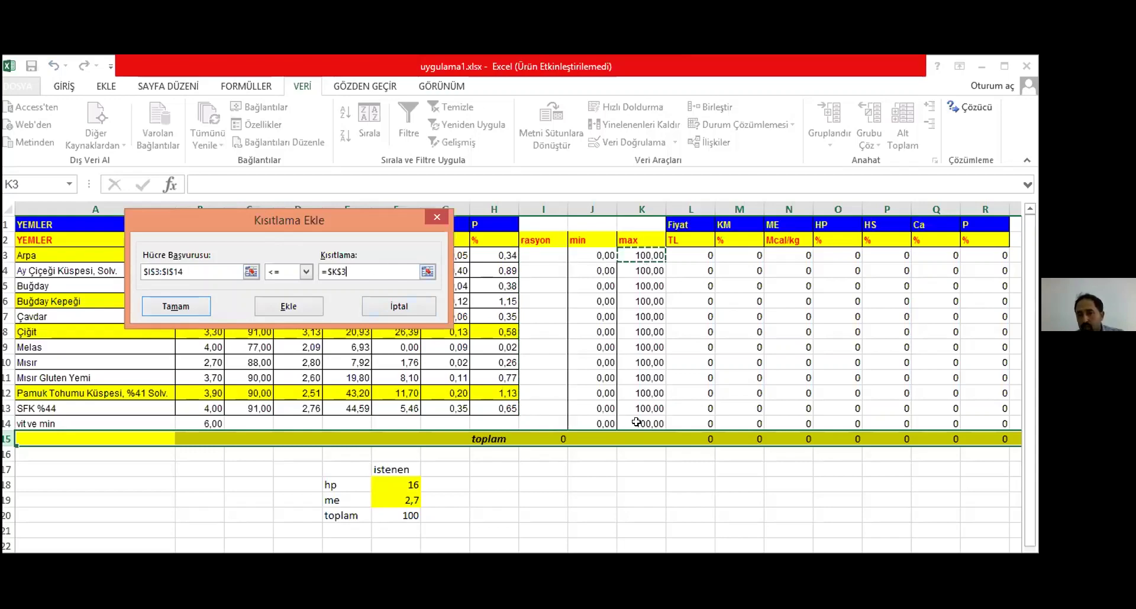
shift+click(636, 422)
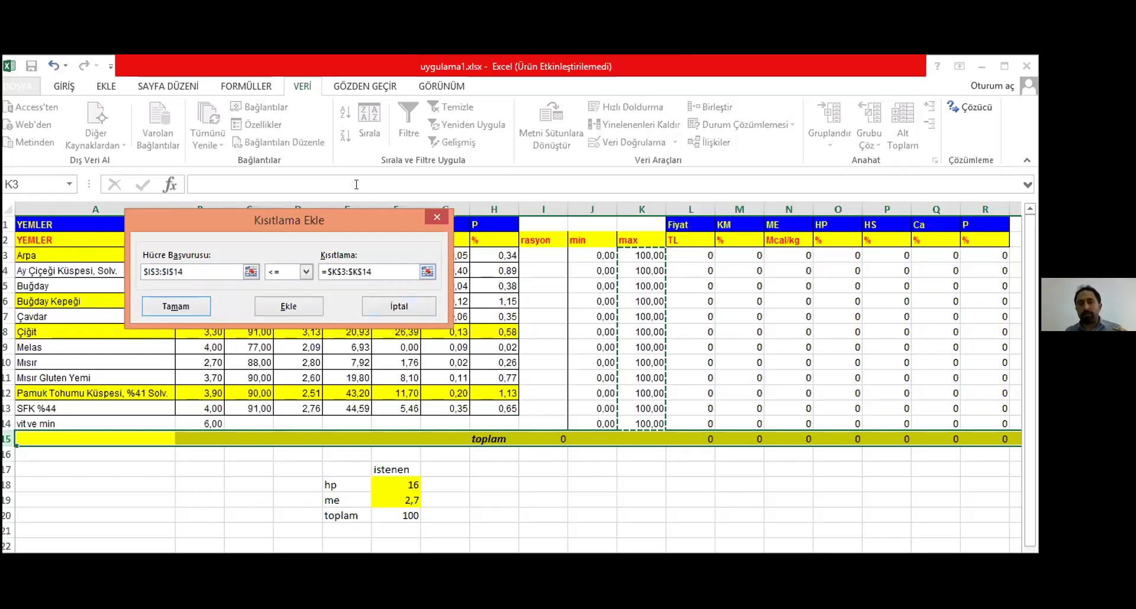
click(289, 307)
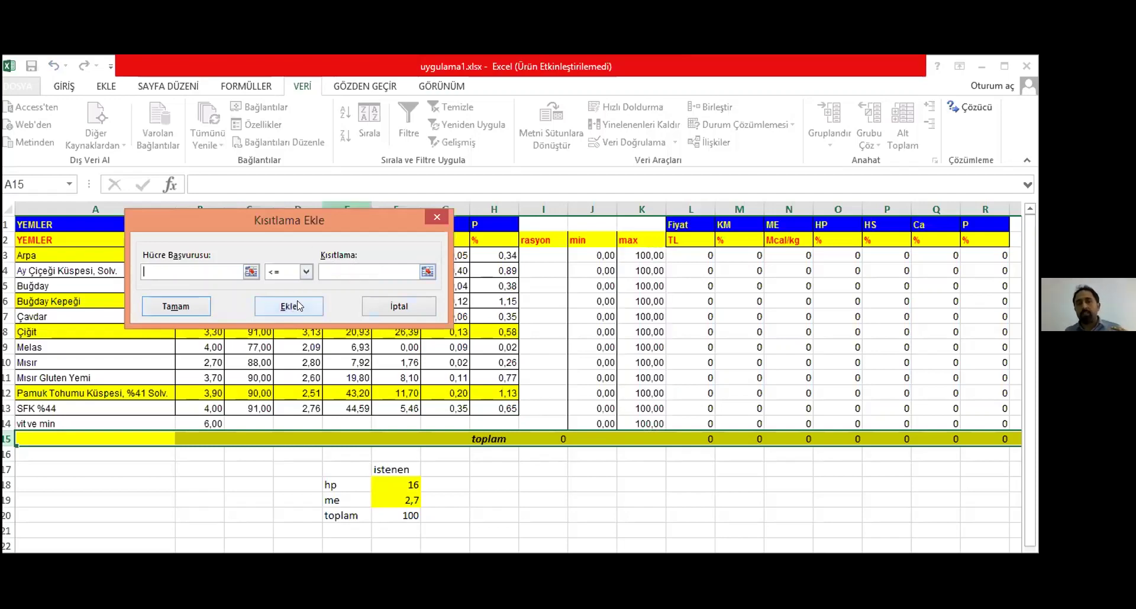
Add a Solver constraint keeping the rasyon amounts I3:I14 greater than or equal to the min limits J3:J14
click(530, 248)
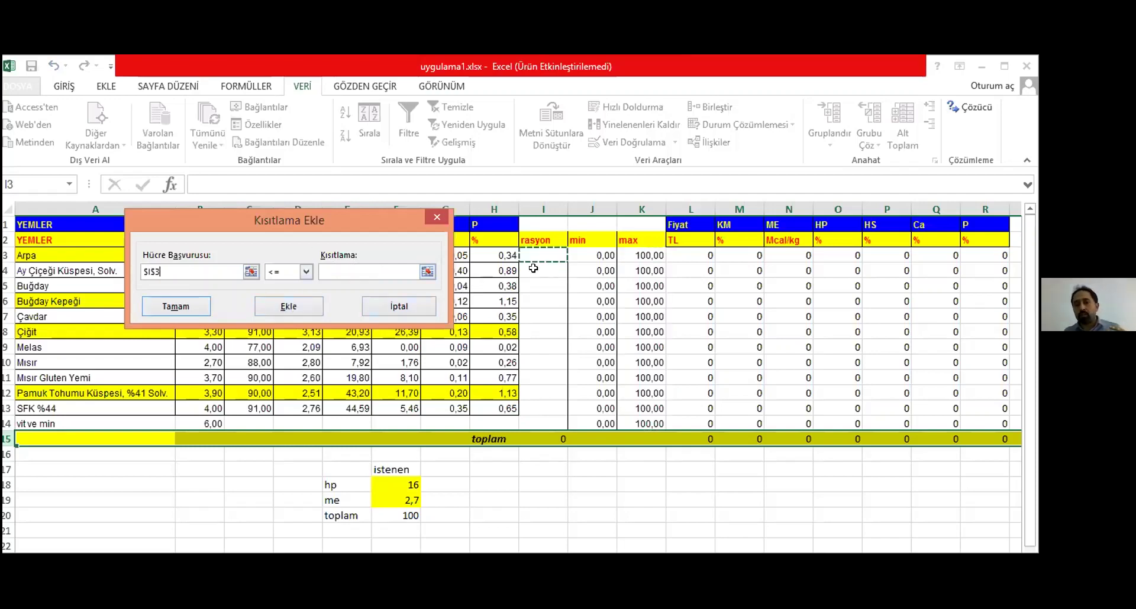
shift+click(543, 424)
click(306, 271)
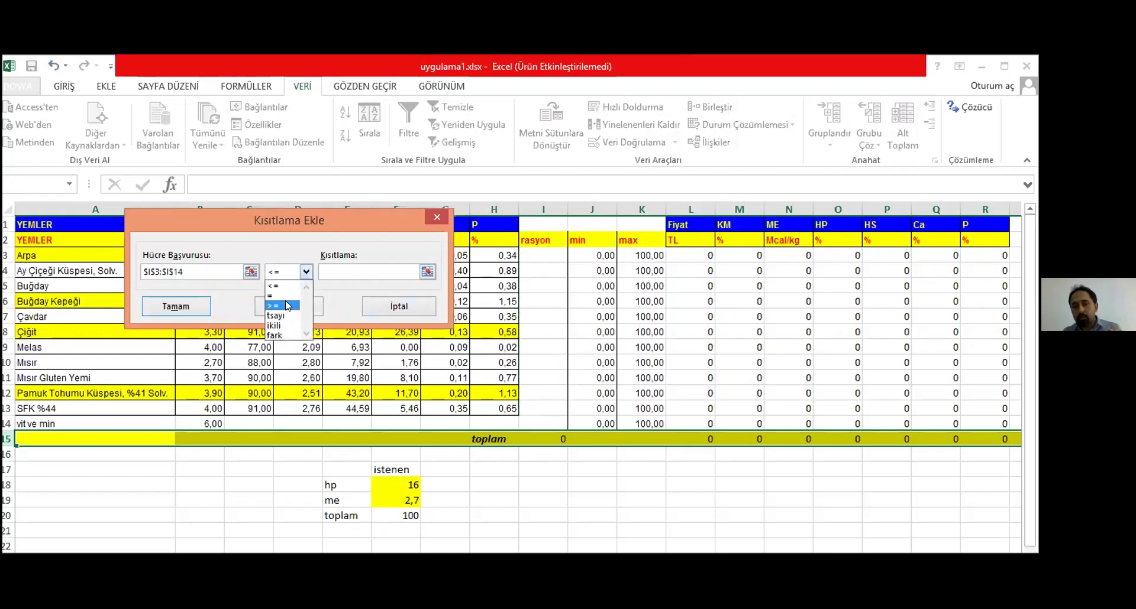
click(284, 305)
click(331, 271)
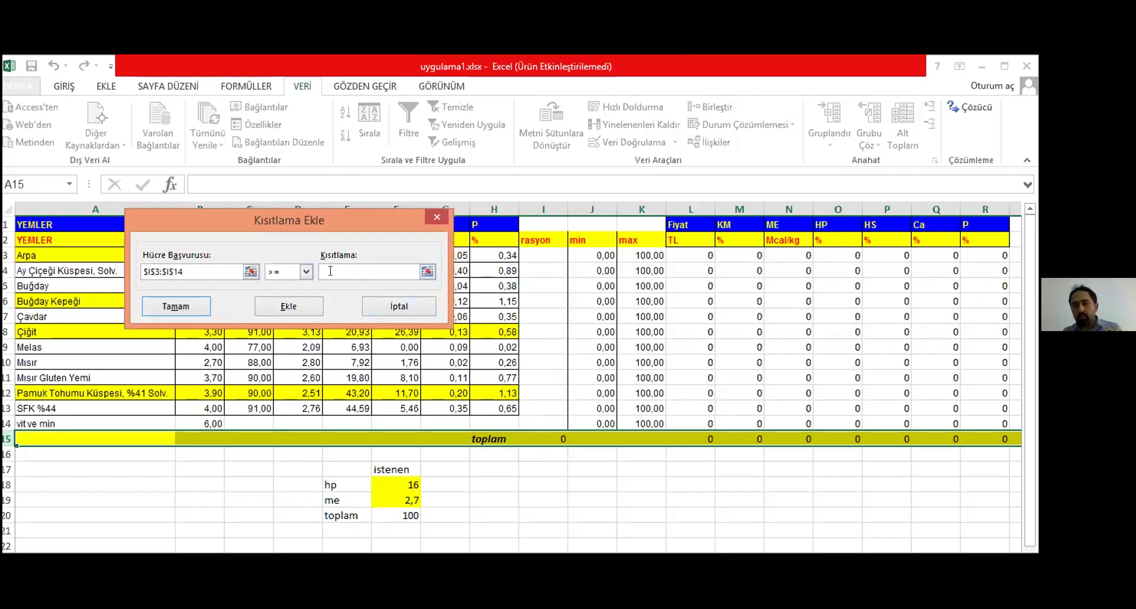
click(583, 258)
shift+click(596, 420)
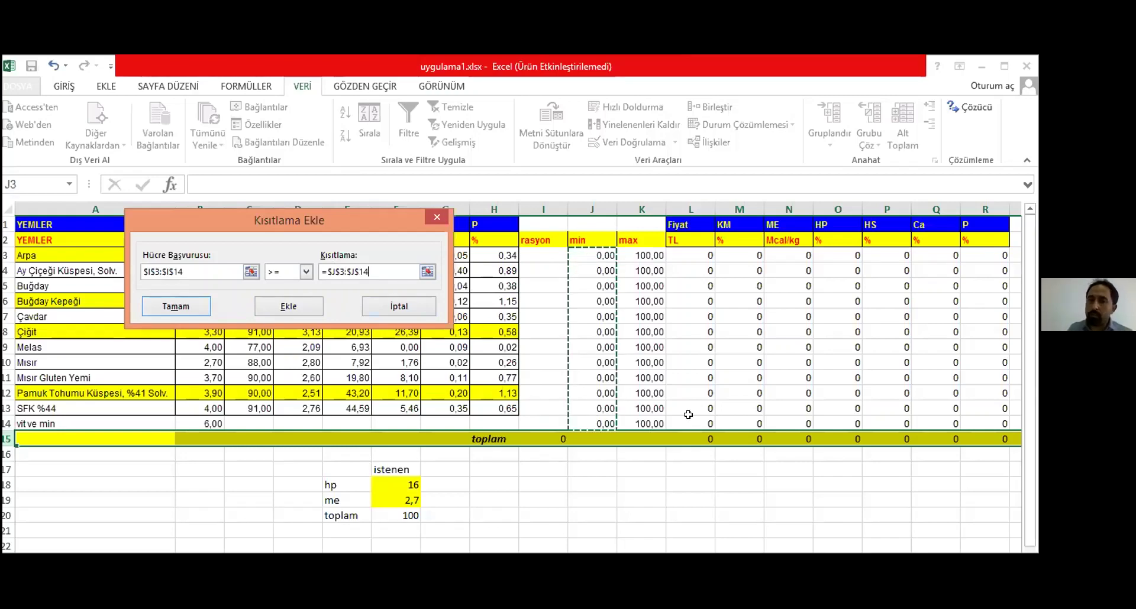
click(289, 307)
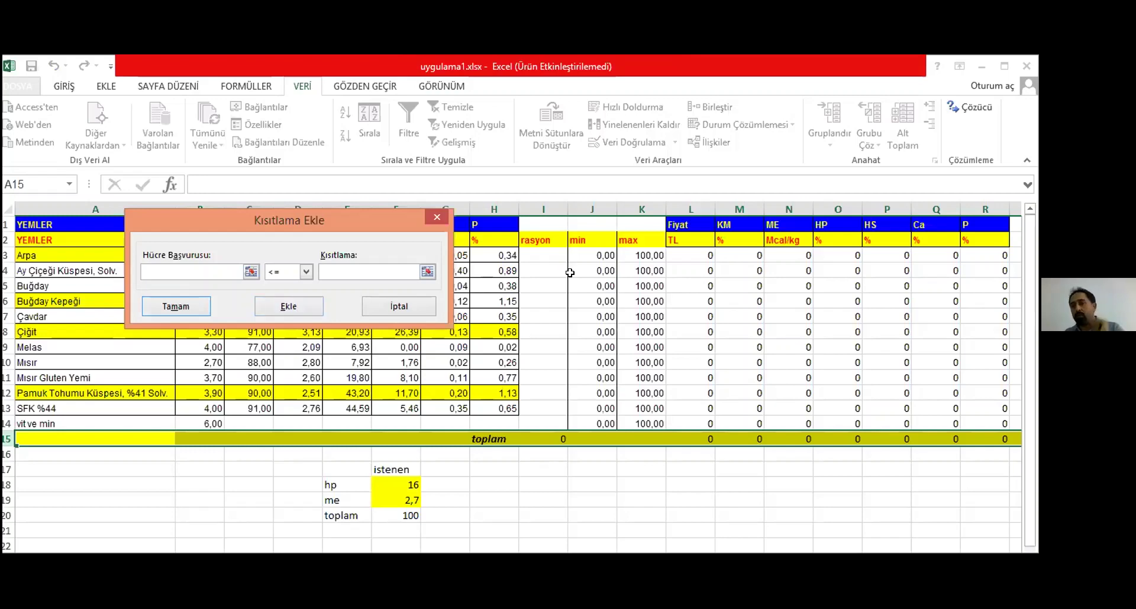
scroll(570, 273, down, 1)
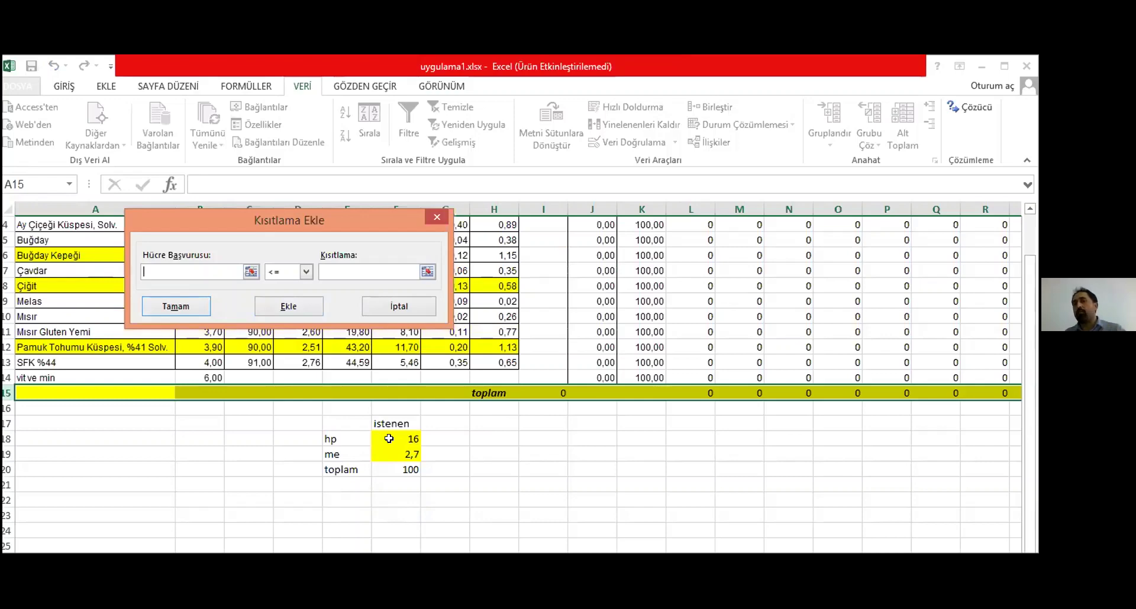
Add a Solver constraint making the rasyon total in I15 equal to 100
scroll(389, 438, up, 1)
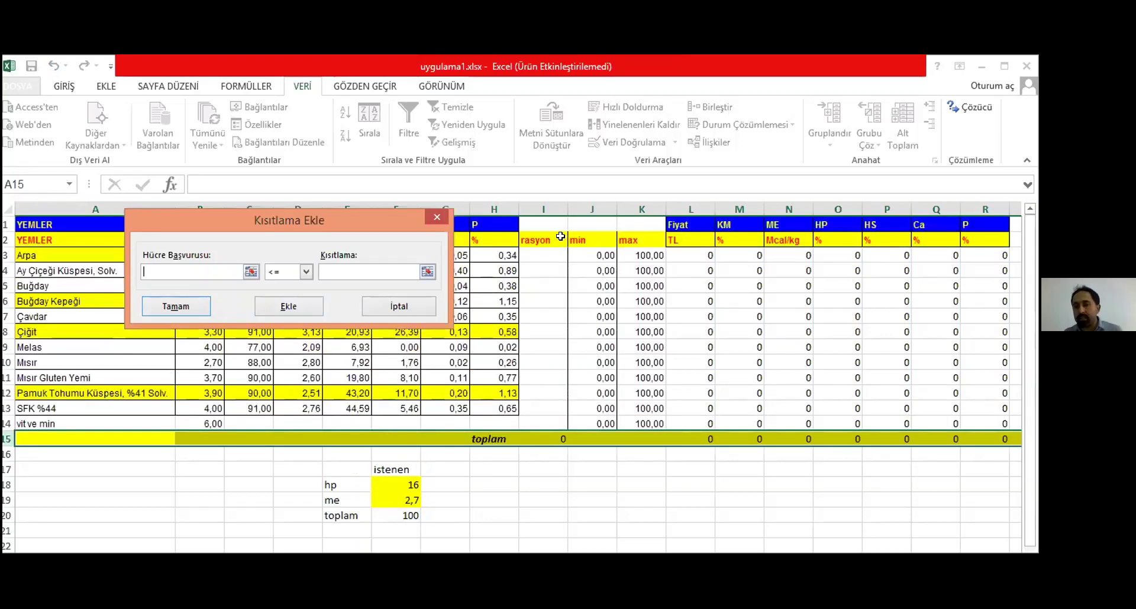
click(541, 434)
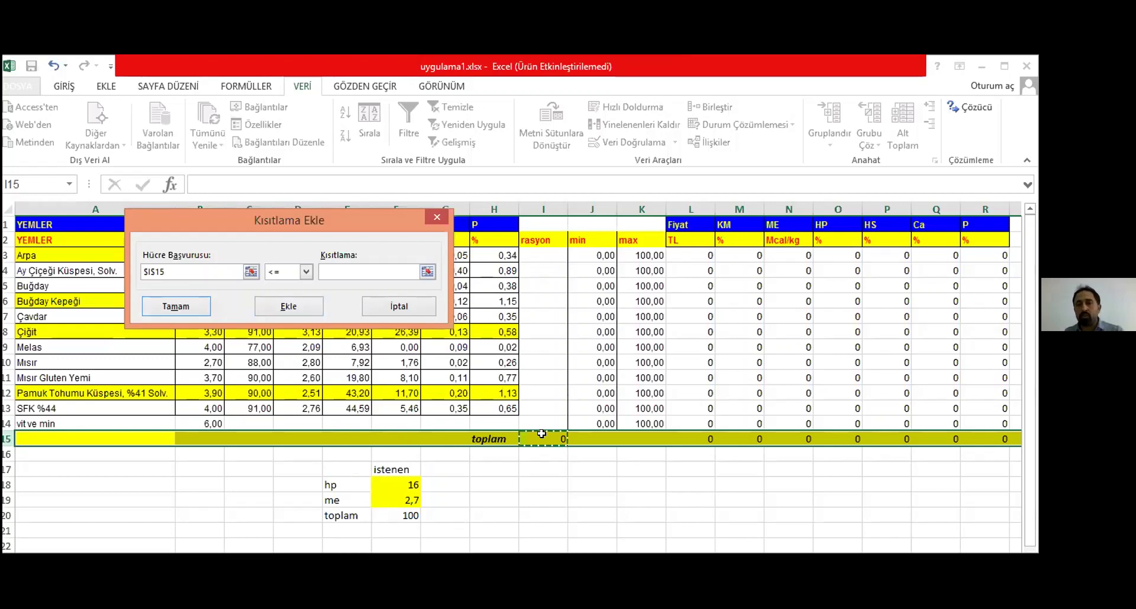
click(281, 271)
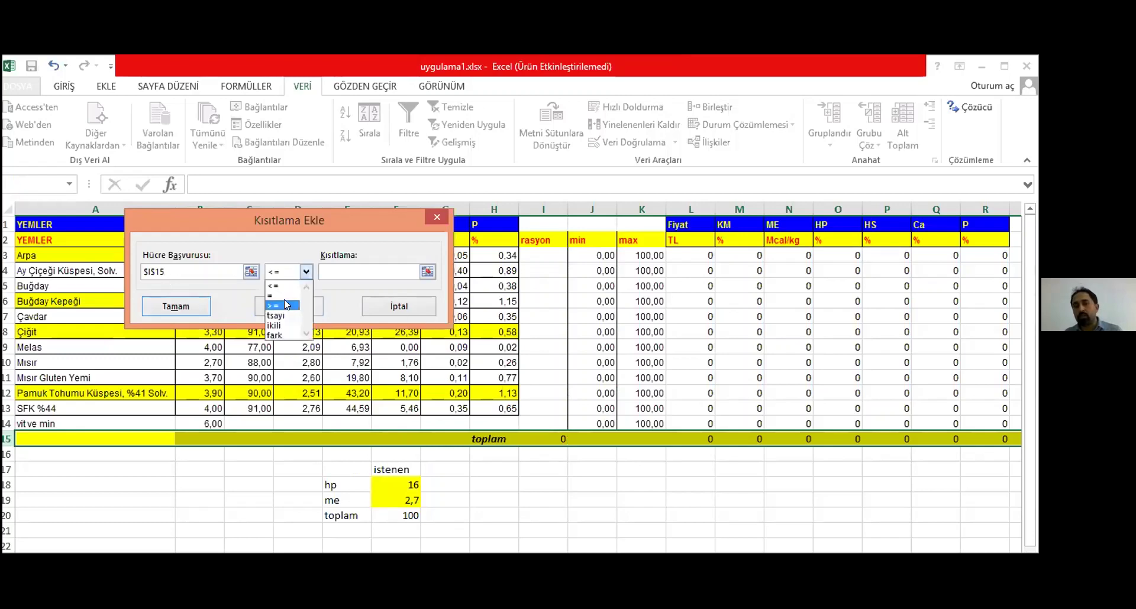
click(276, 295)
click(334, 271)
text(100)
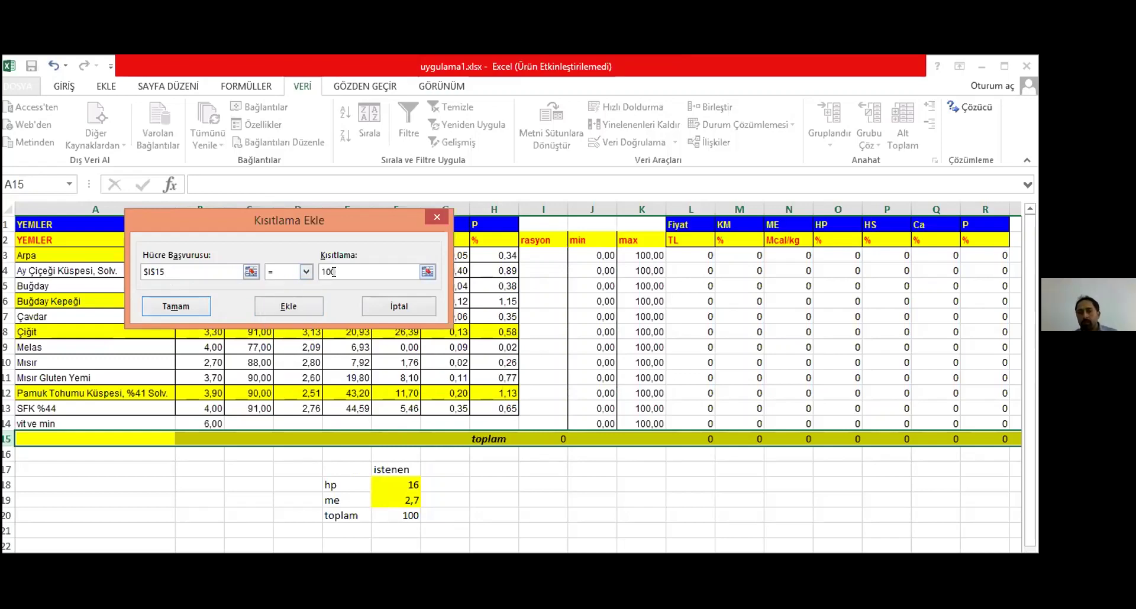
click(314, 305)
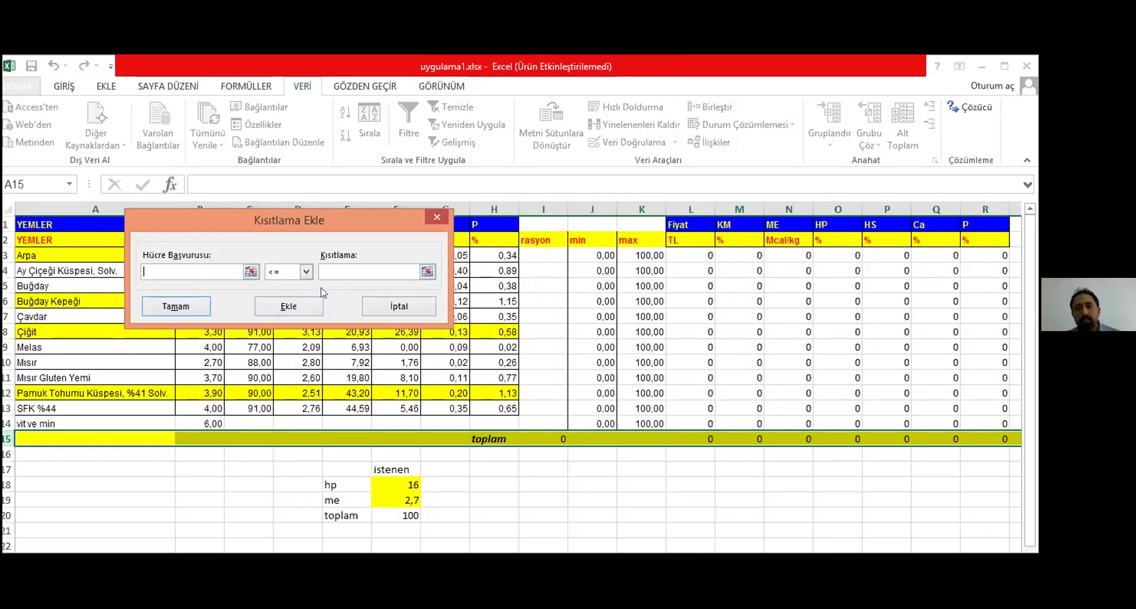
Add a Solver constraint keeping the ME total in N15 greater than or equal to the requested me value in F19
scroll(348, 290, down, 1)
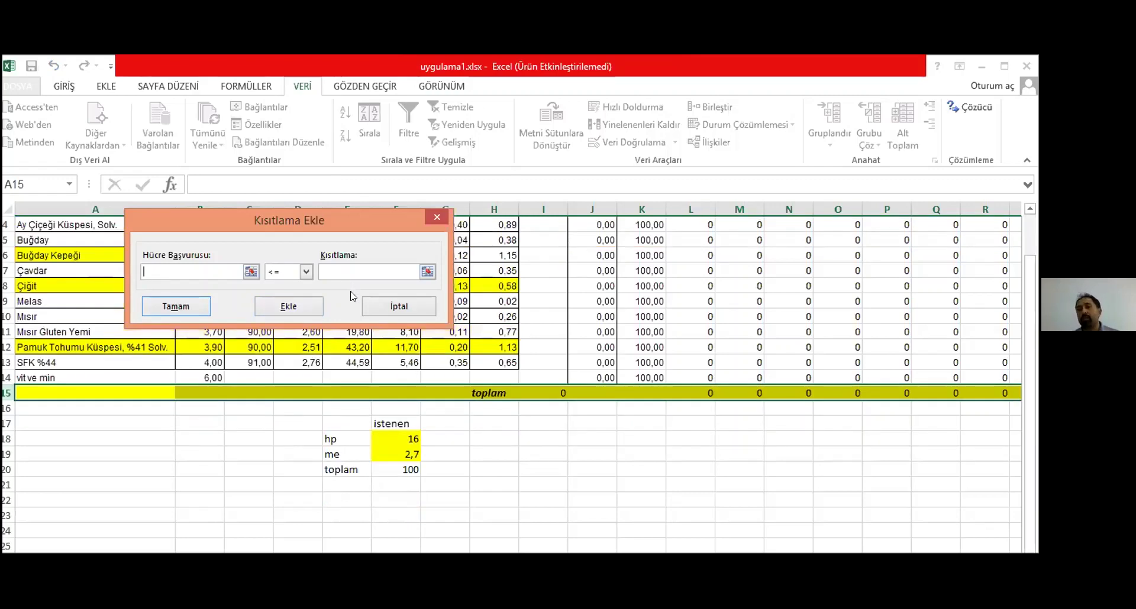
scroll(352, 296, up, 1)
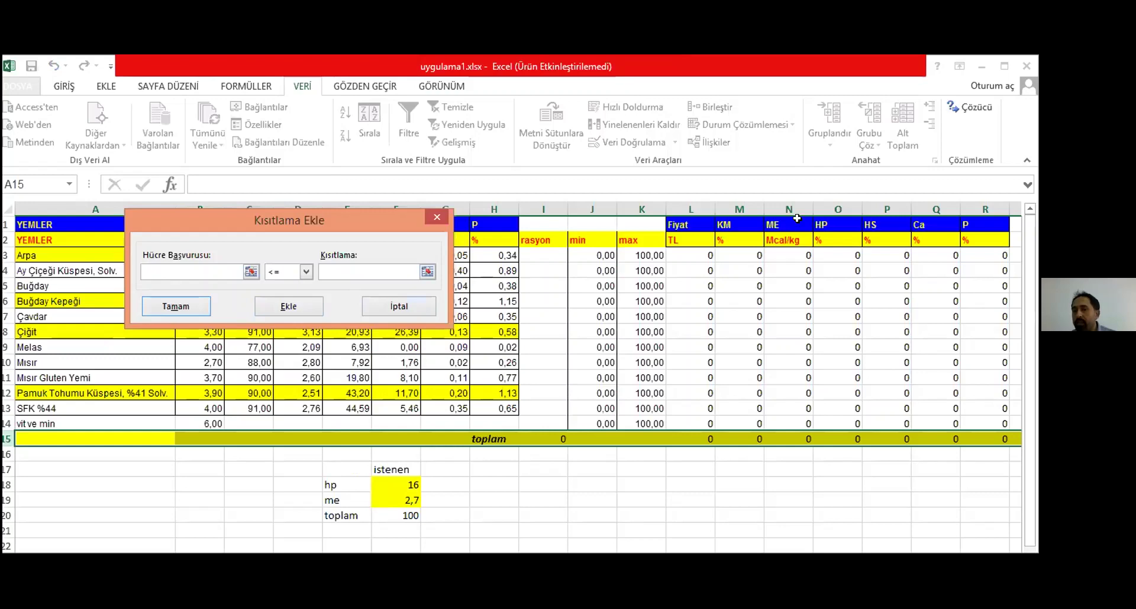
click(784, 433)
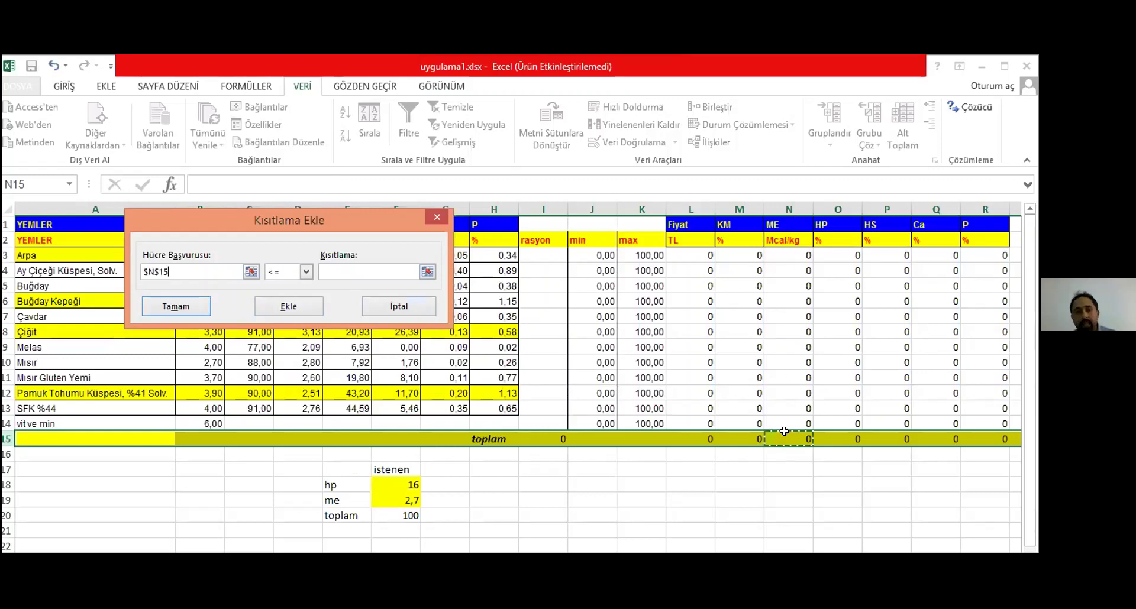
click(306, 272)
click(282, 305)
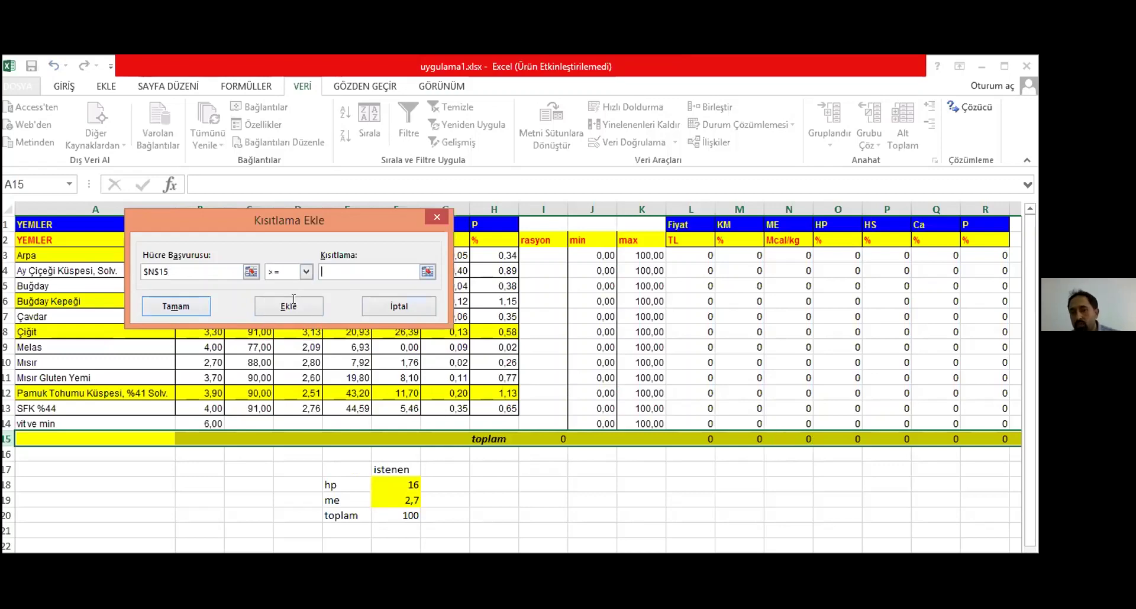
scroll(341, 367, down, 1)
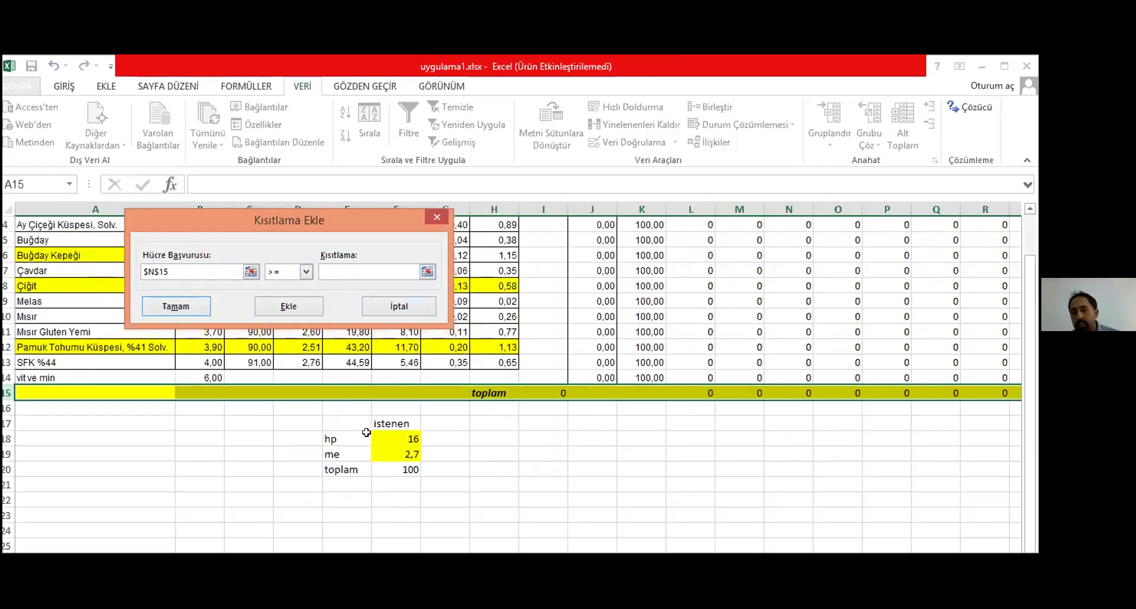
click(406, 454)
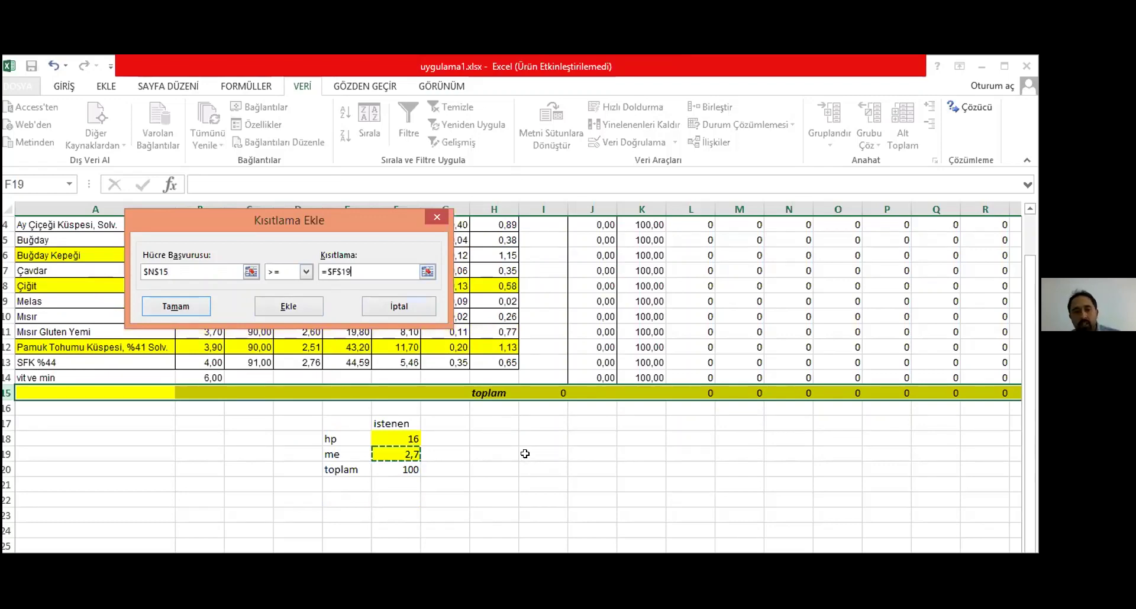
scroll(525, 453, up, 1)
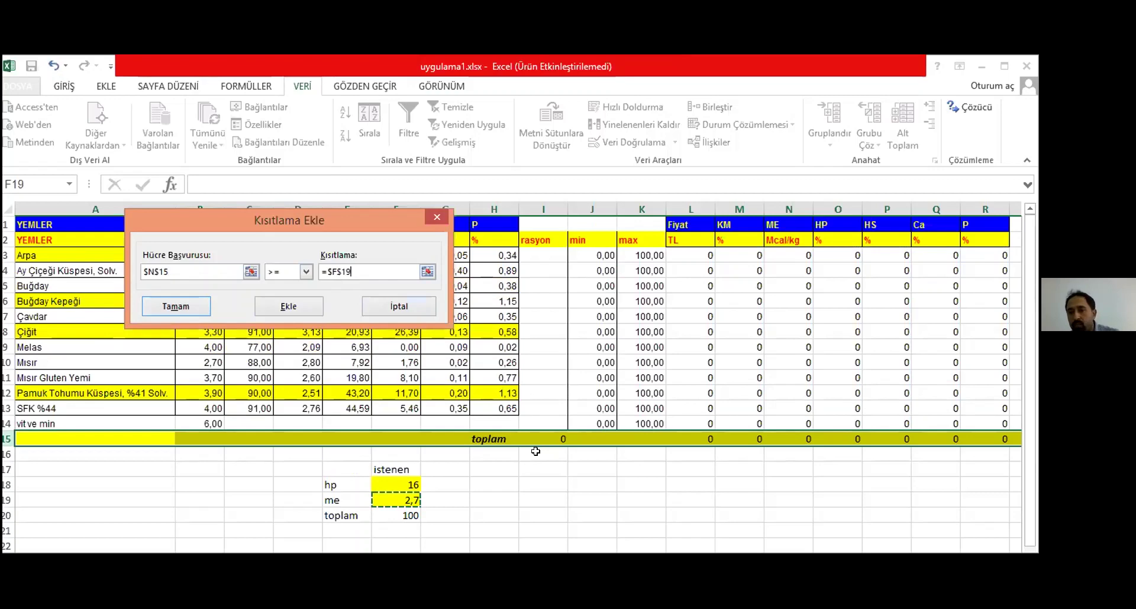
scroll(539, 415, down, 1)
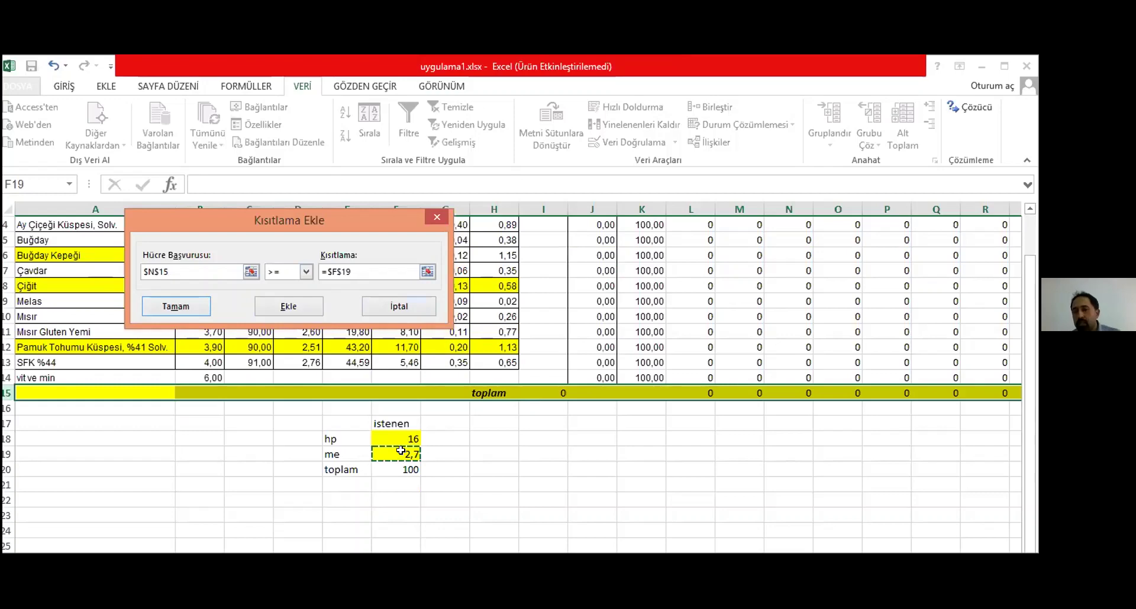
scroll(699, 304, up, 1)
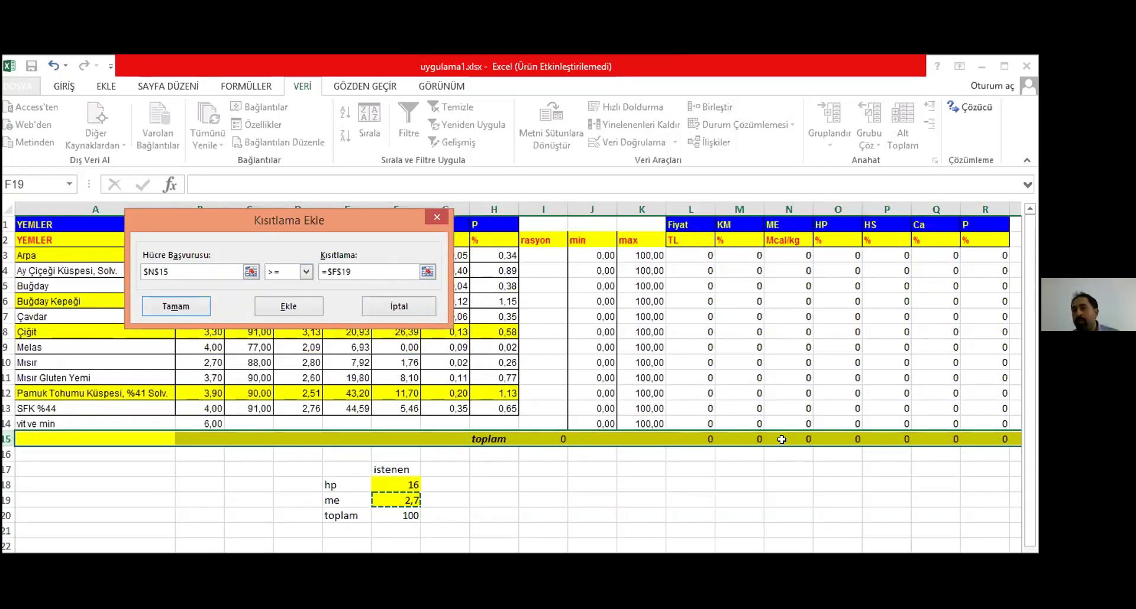
click(306, 308)
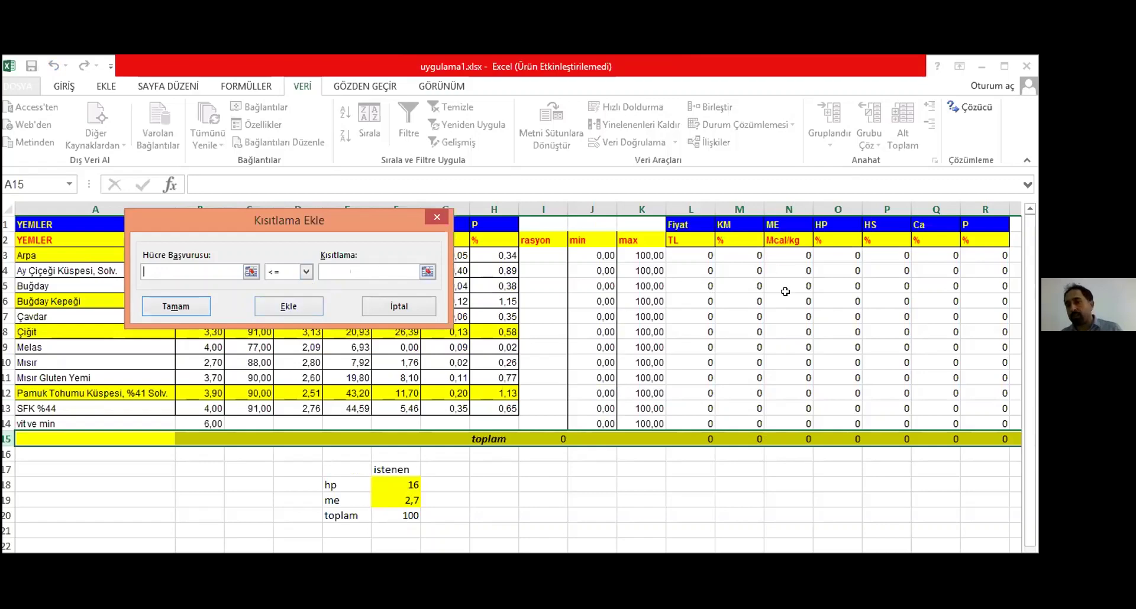
Add a Solver constraint keeping the HP total in O15 greater than or equal to the requested hp value in F18, and finish adding constraints
click(834, 432)
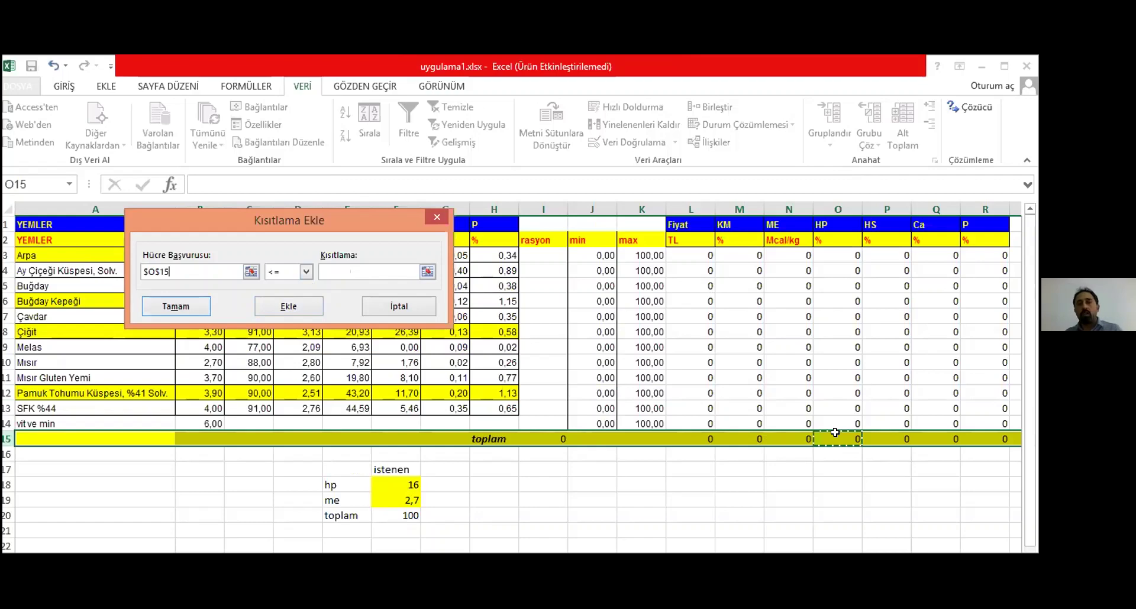
click(305, 272)
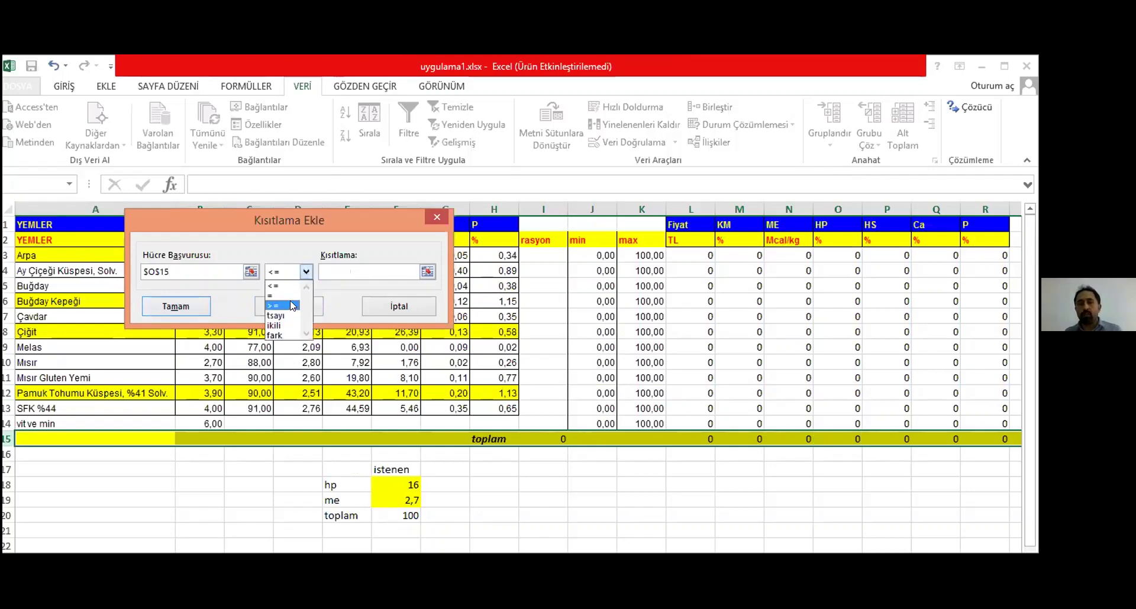
click(291, 299)
scroll(385, 414, down, 1)
click(396, 438)
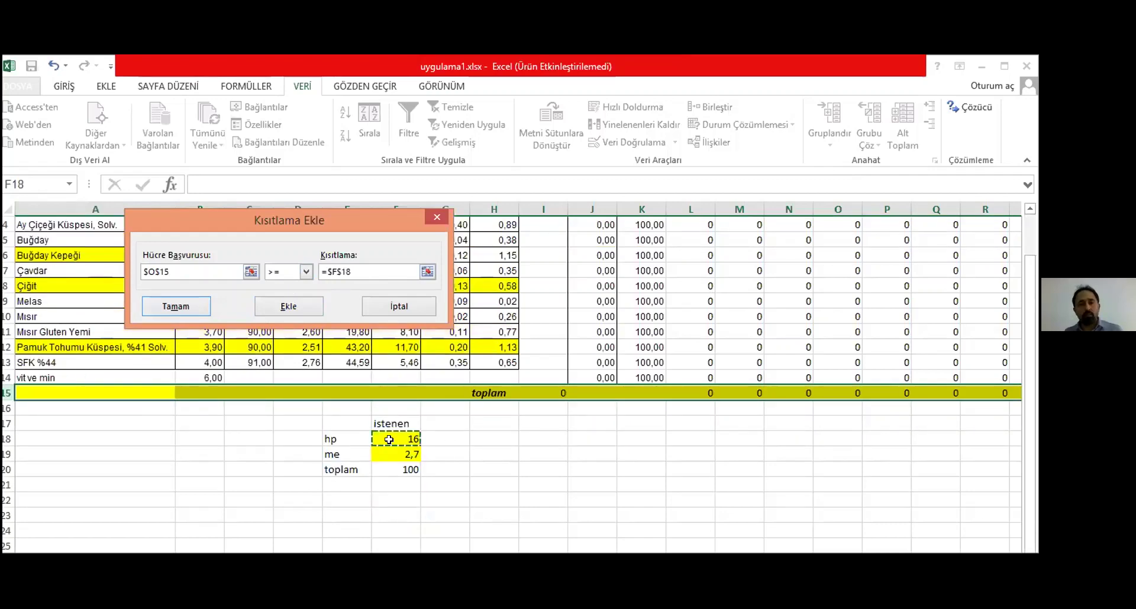
scroll(391, 438, up, 1)
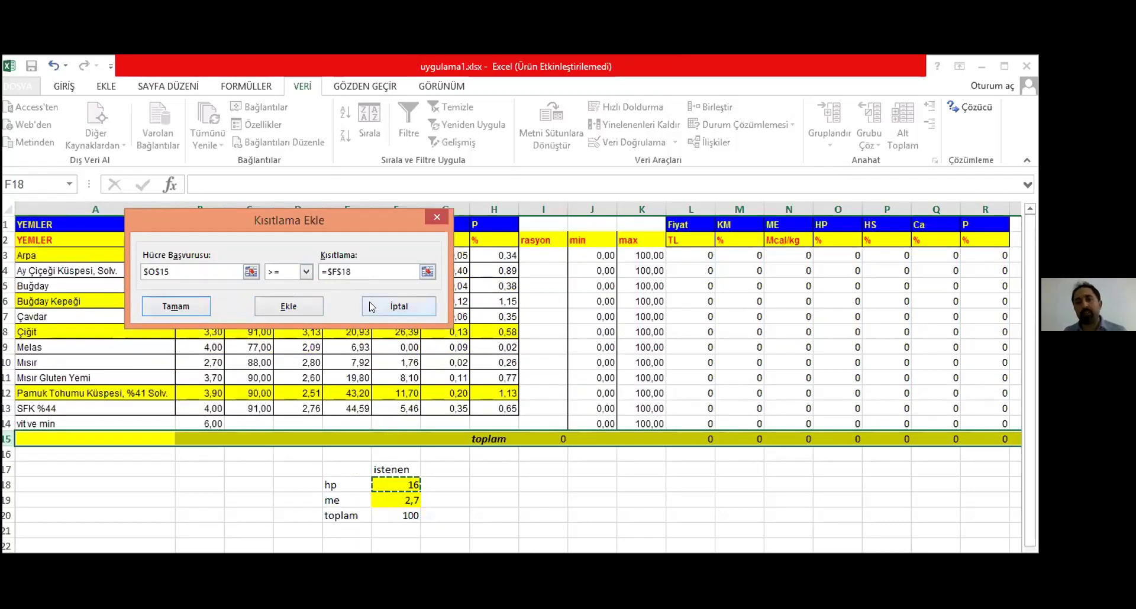
scroll(331, 322, down, 1)
click(312, 318)
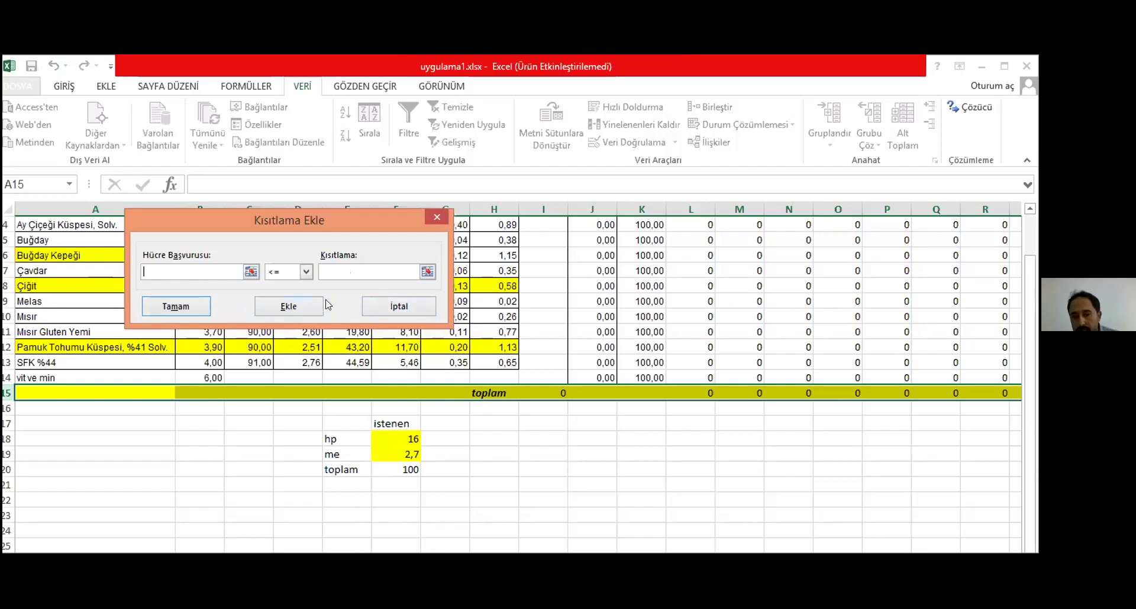
click(430, 308)
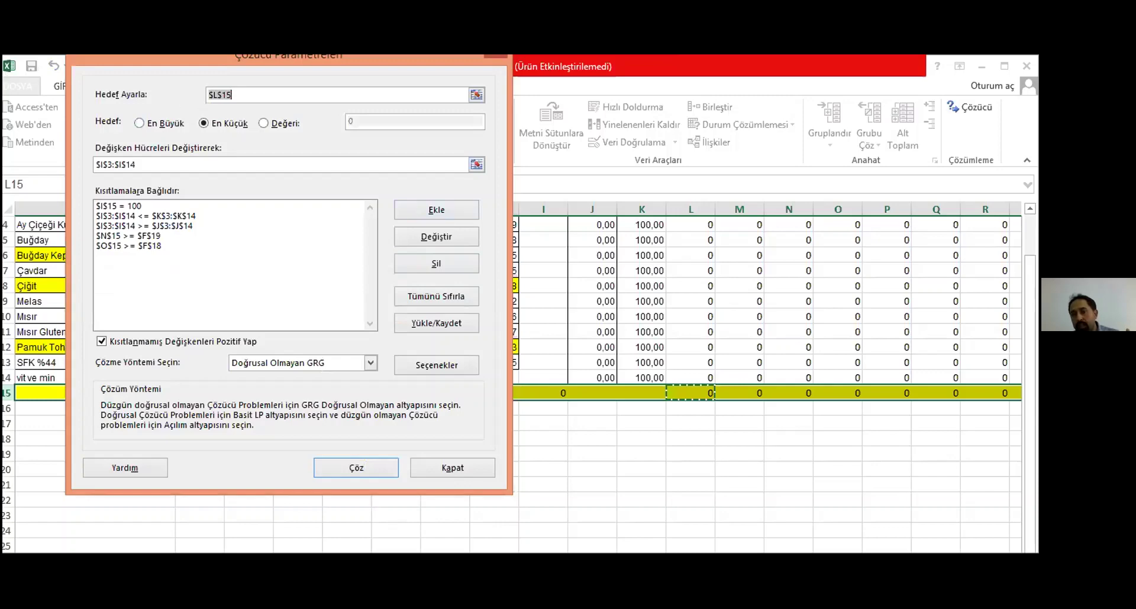
Solve the ration with the Doğrusal Olmayan GRG method and keep the Solver solution
scroll(703, 296, up, 1)
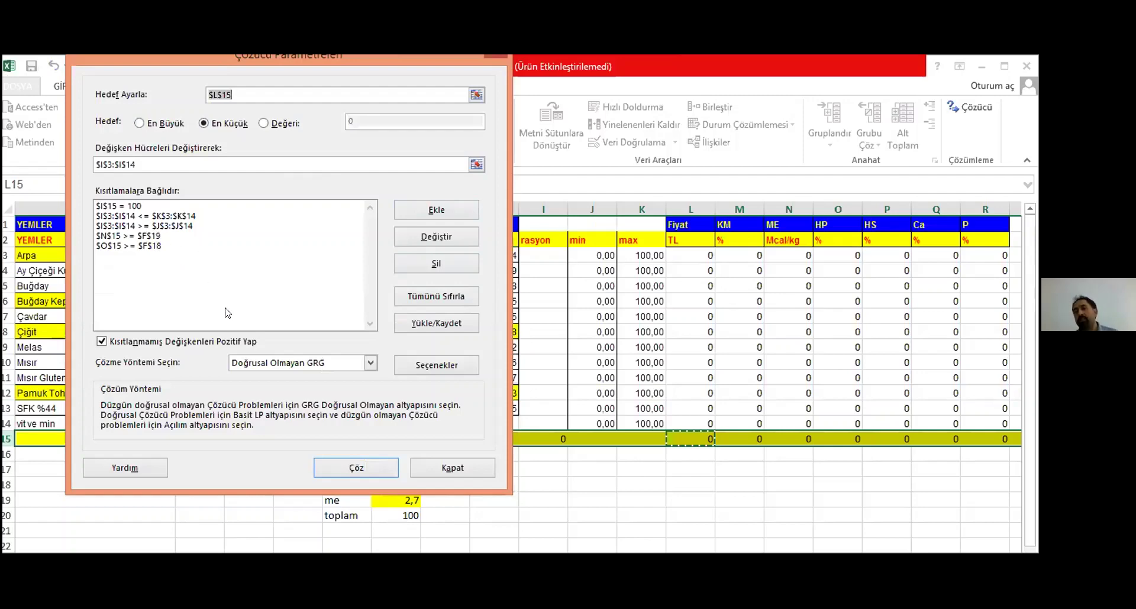
click(332, 466)
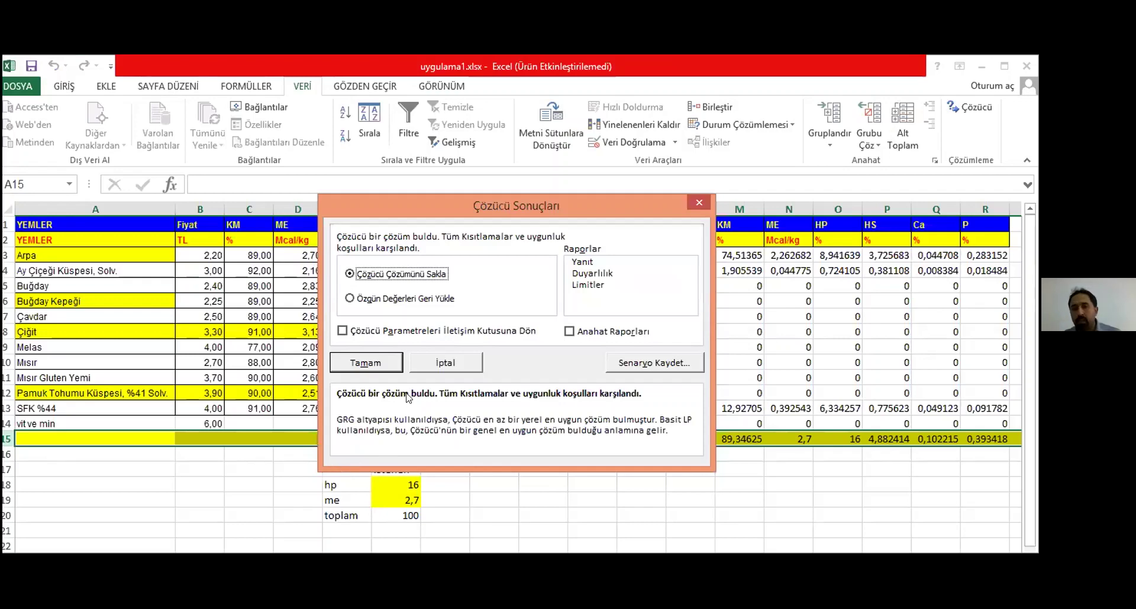
click(385, 361)
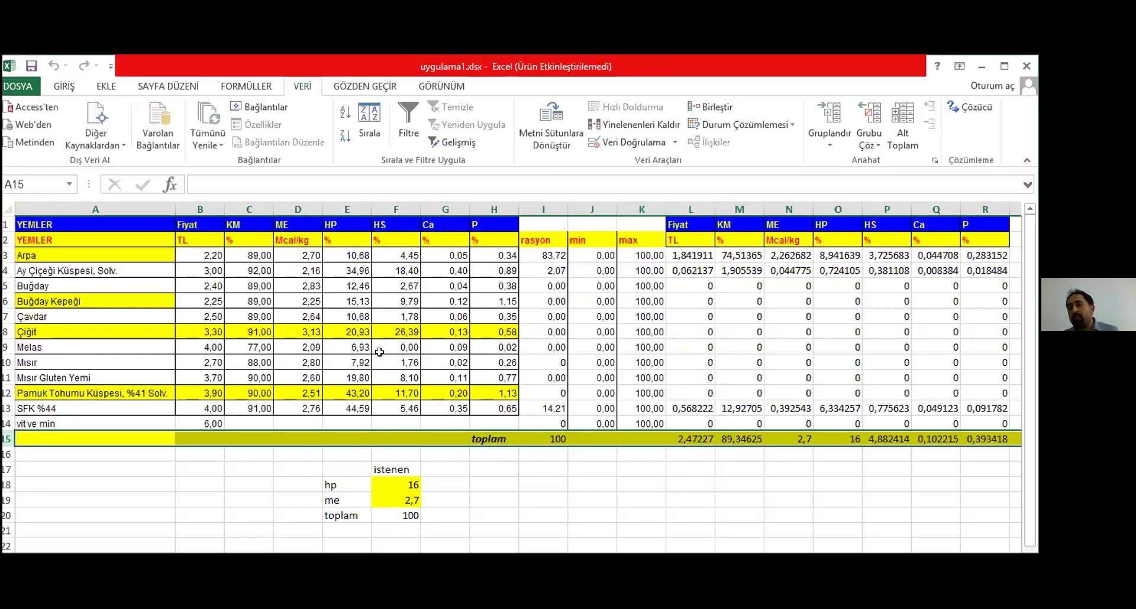
Format the ration results I3:R15 as numbers (Sayı) with two decimal places
drag(534, 256, 805, 427)
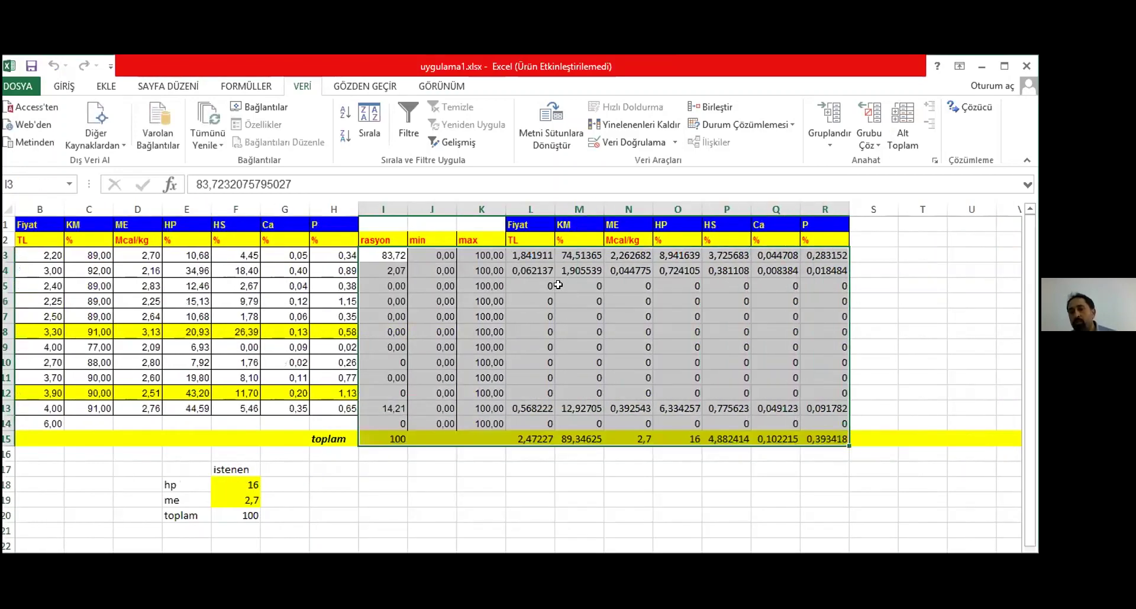
right_click(617, 484)
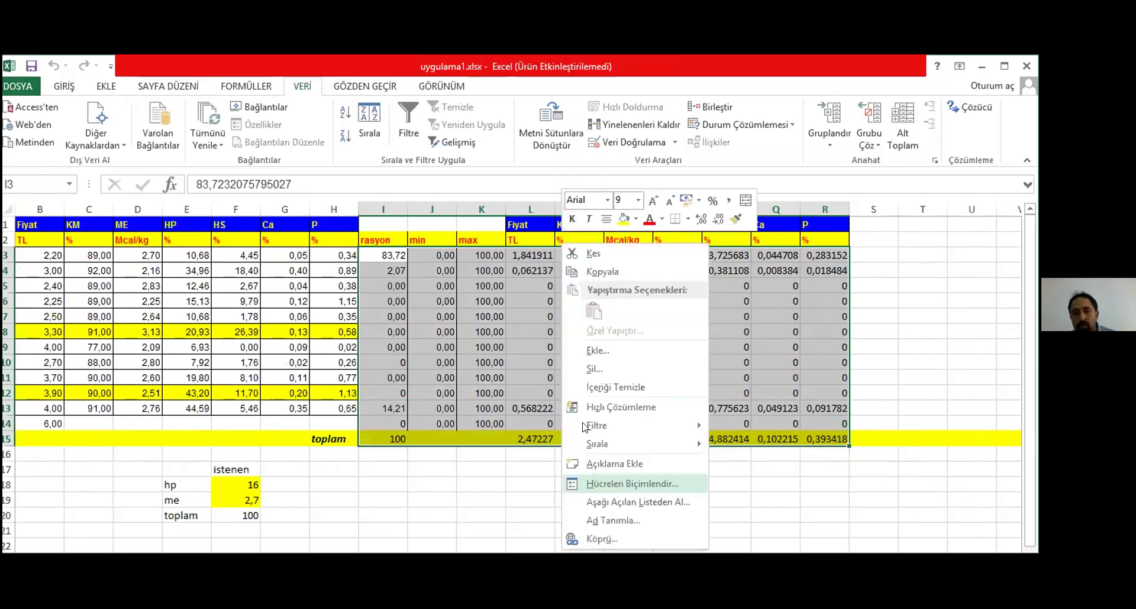
key(Return)
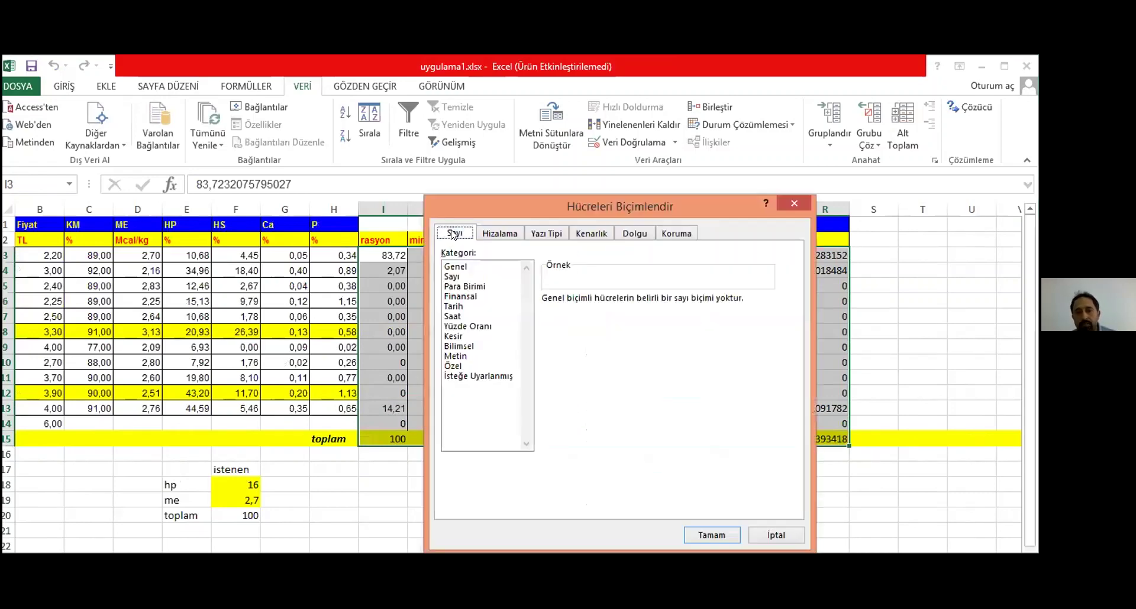
click(485, 278)
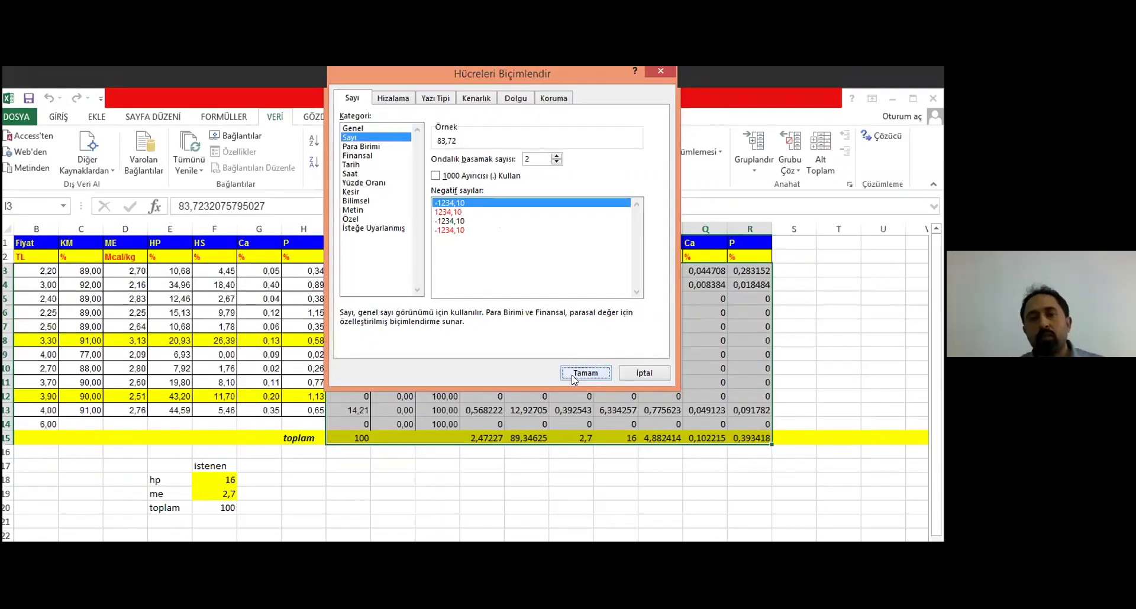
click(631, 383)
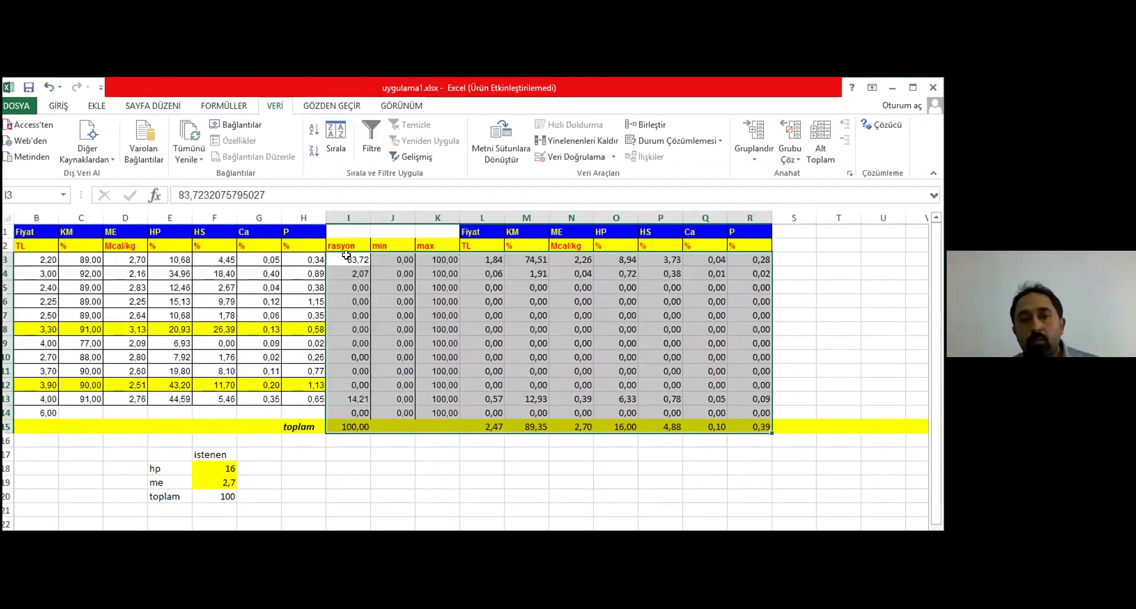
Set the max limit for Arpa in K3 to 40, and solve the ration again, keeping the Solver solution
click(346, 255)
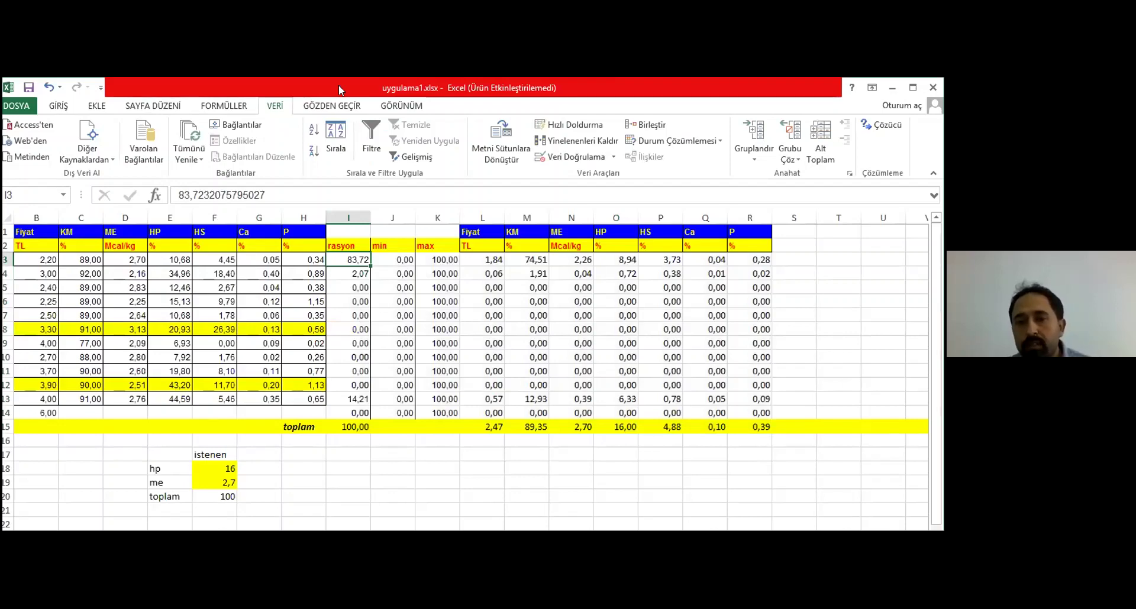
click(438, 258)
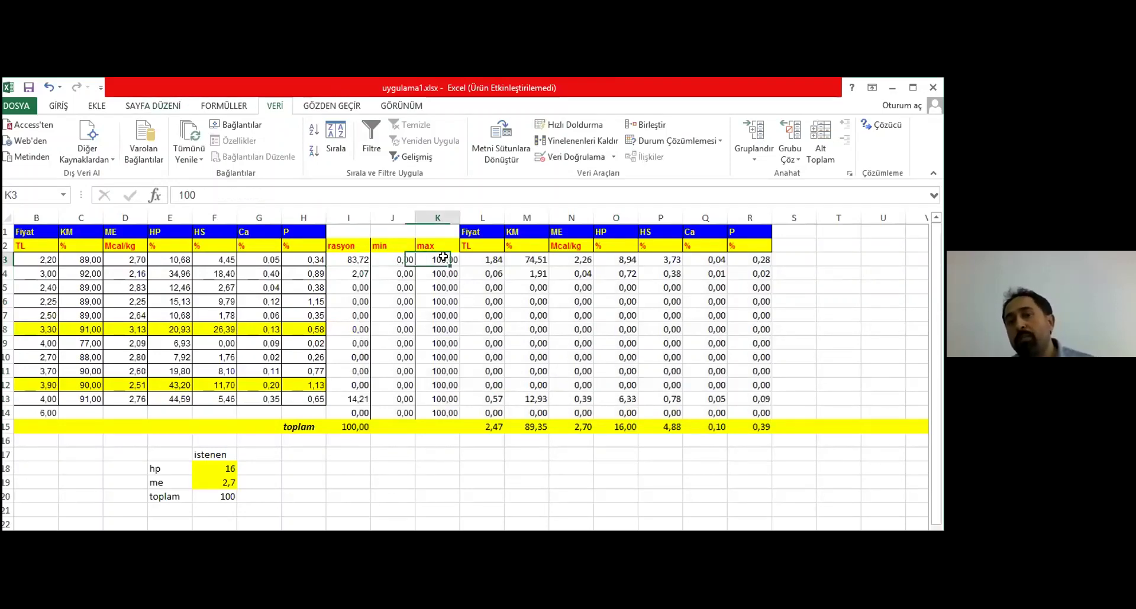
click(400, 258)
click(442, 258)
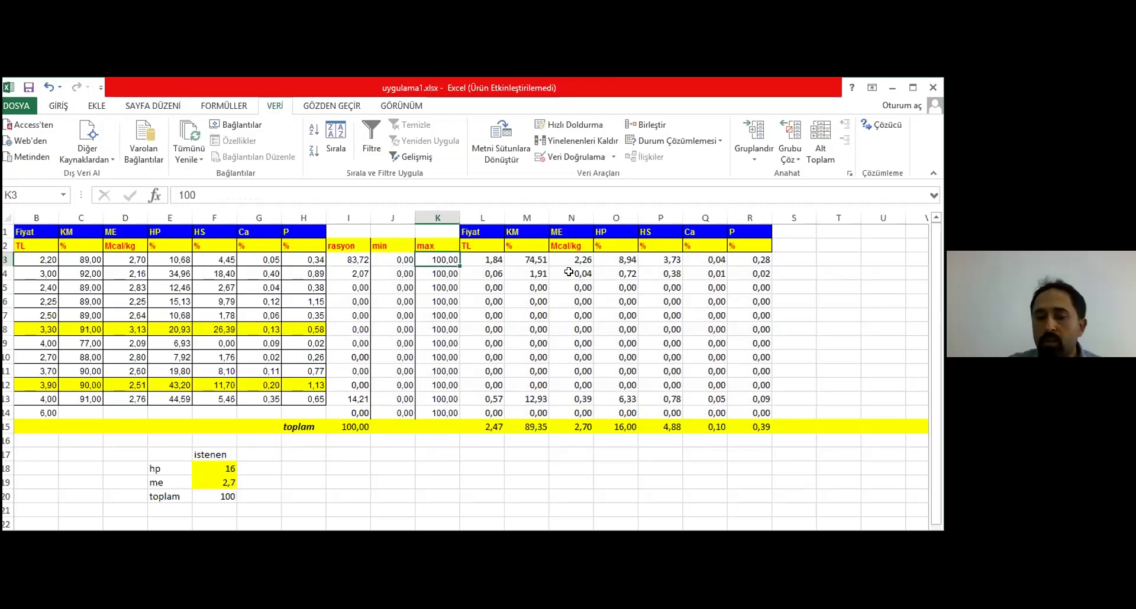
text(40)
key(Return)
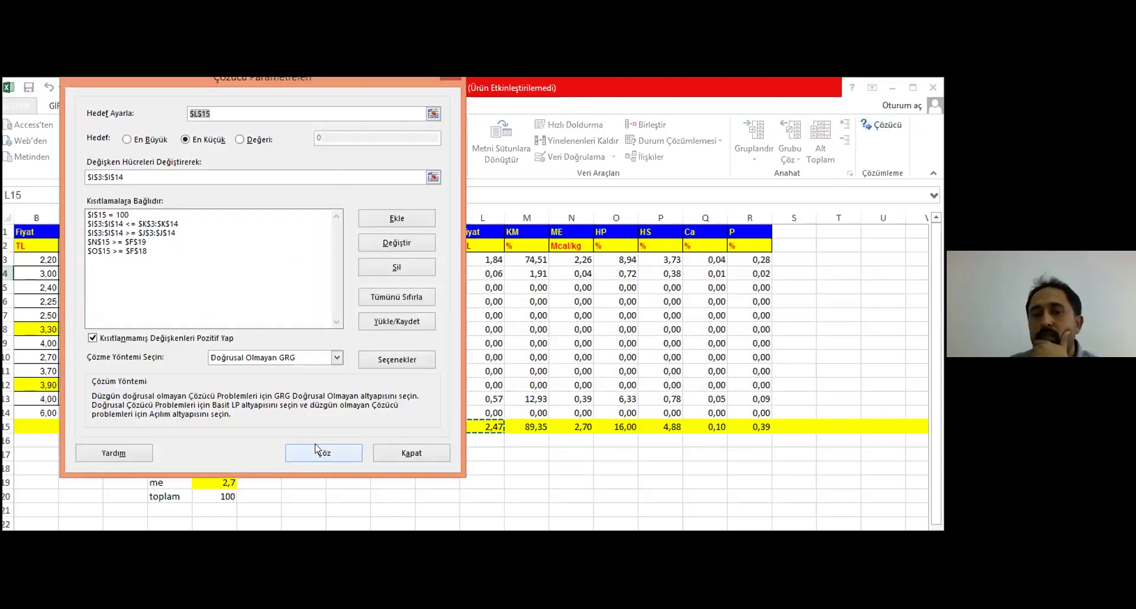
click(319, 449)
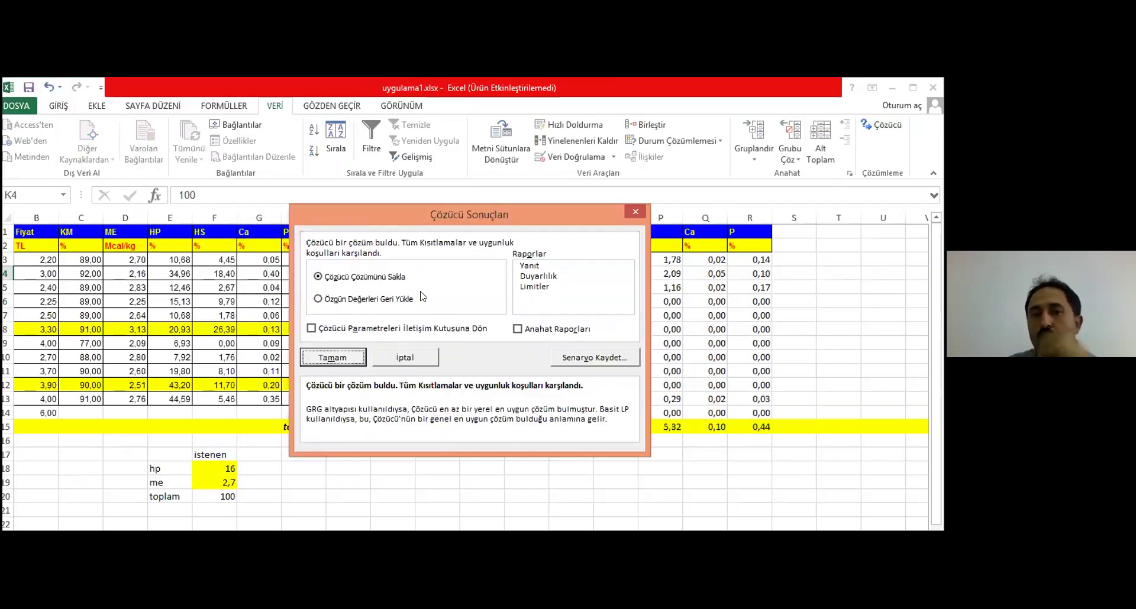
click(329, 356)
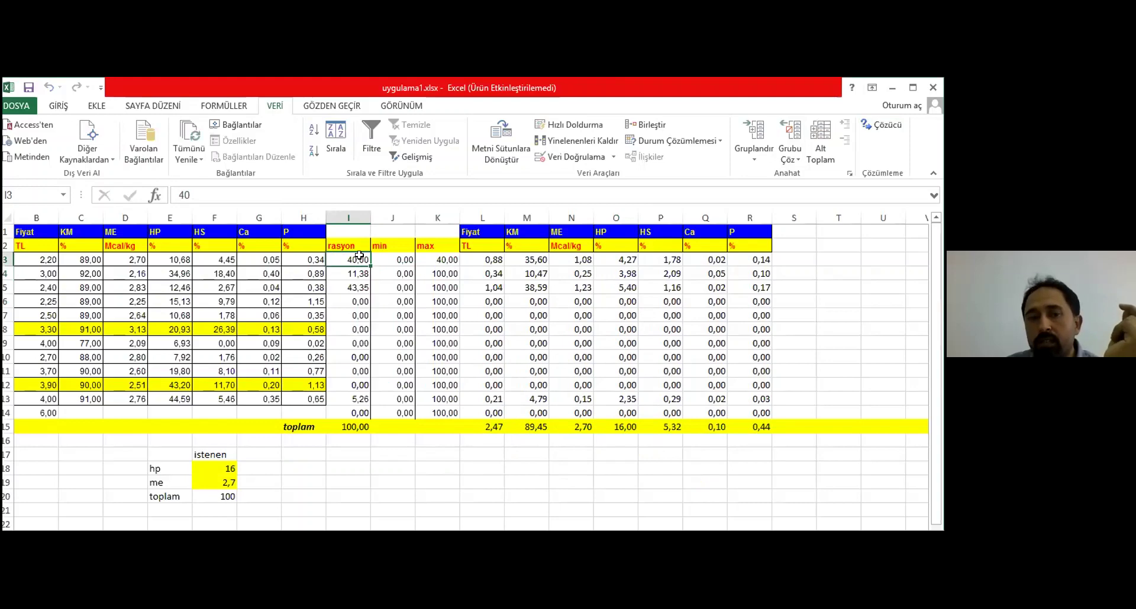
Change the font colour of the ration amounts in I3:I14 to red
drag(355, 259, 354, 413)
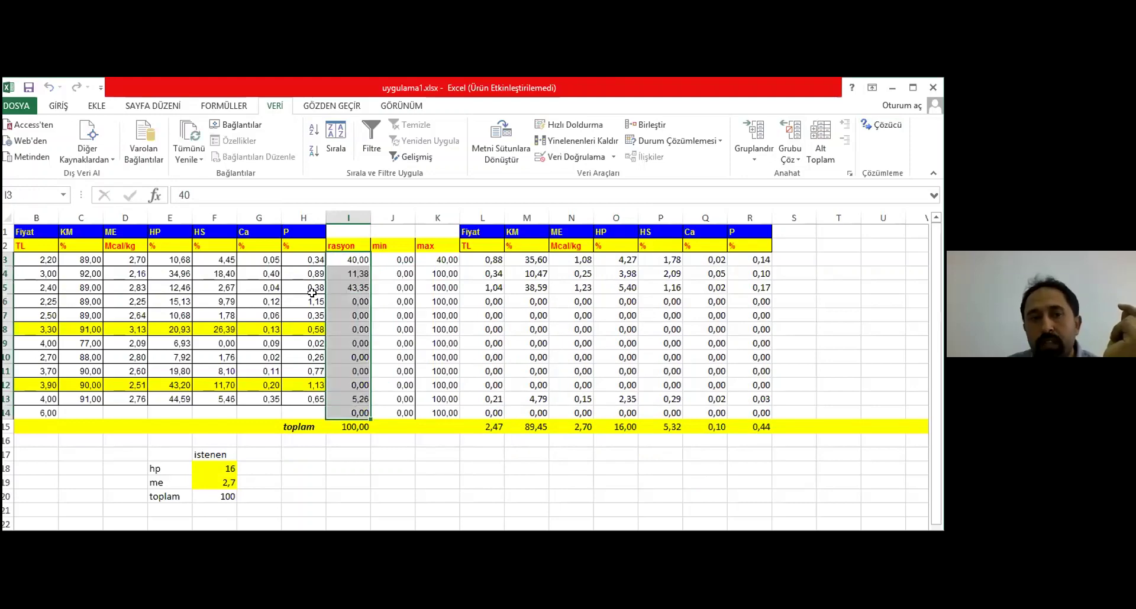
click(64, 107)
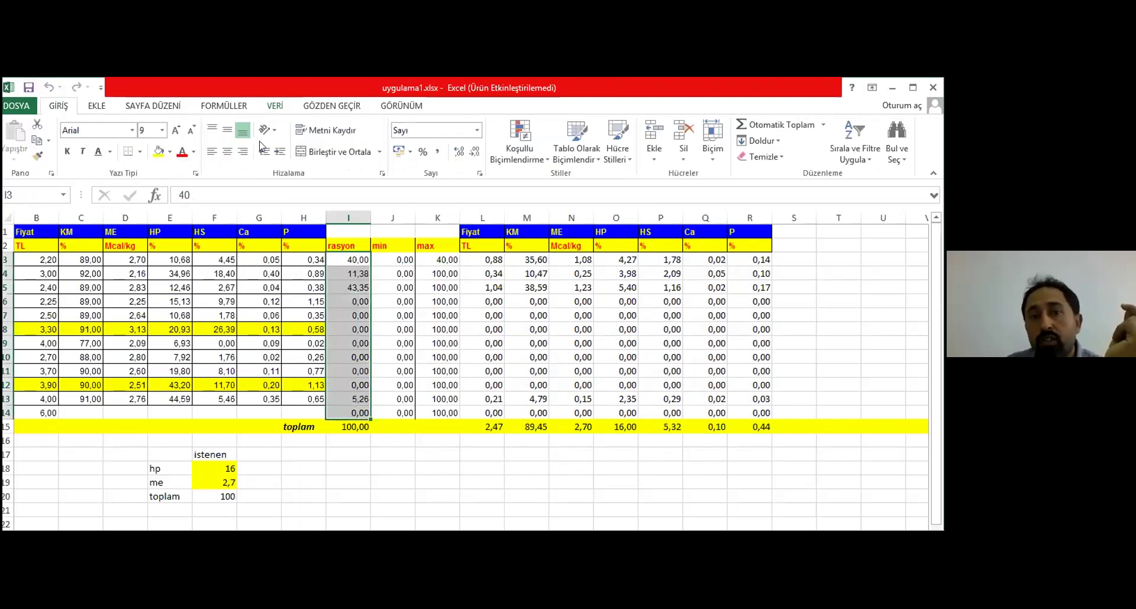
click(181, 152)
click(381, 428)
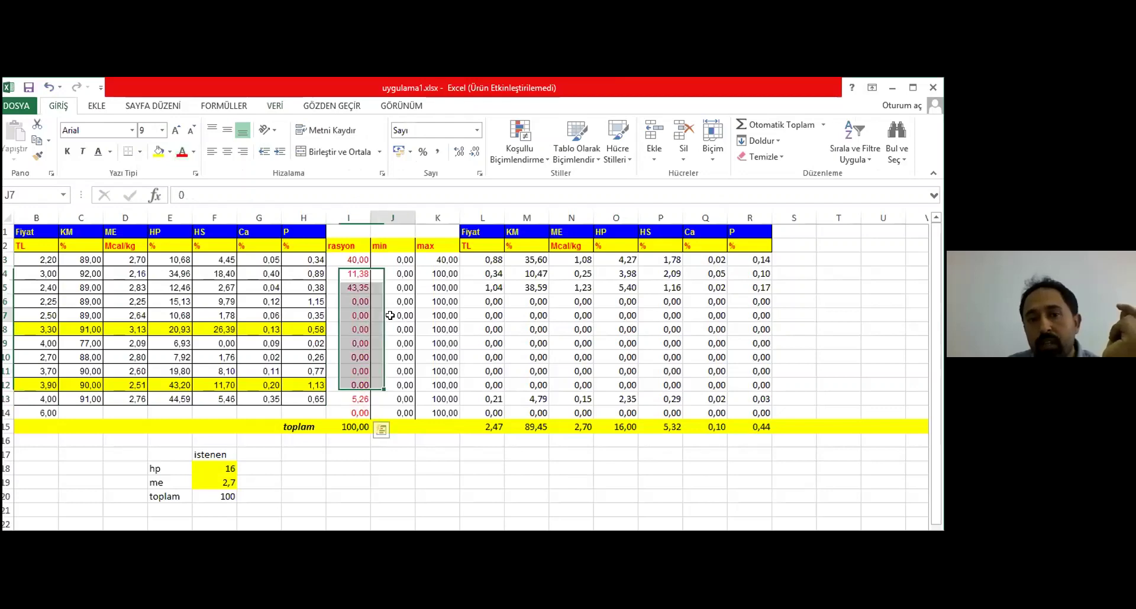
Compare Arpa's ration amount in I3 with its max limit in K3, and check its feed name and the next feed's max limit
click(362, 259)
click(435, 258)
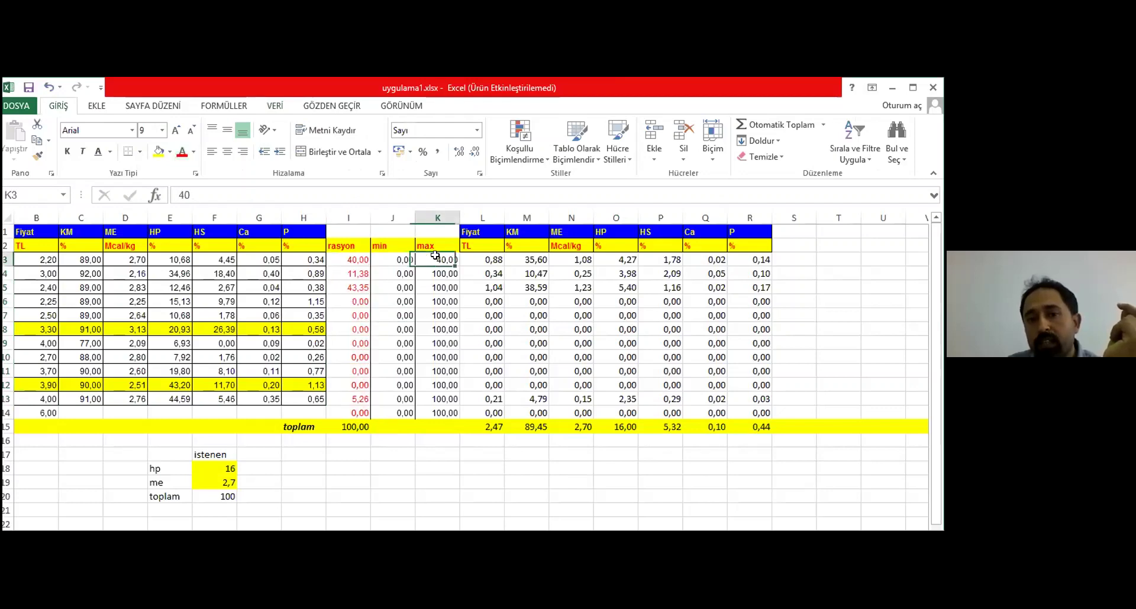
click(356, 259)
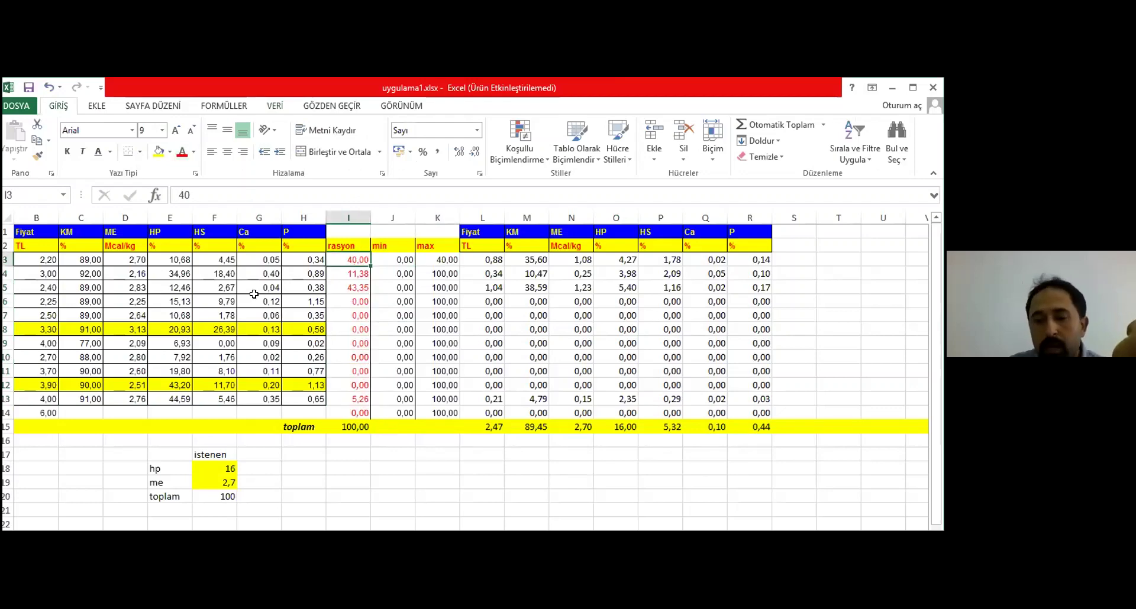
key(Left)
key(Left)
key(Left)
key(Left)
key(Left)
key(Left)
key(Left)
key(Left)
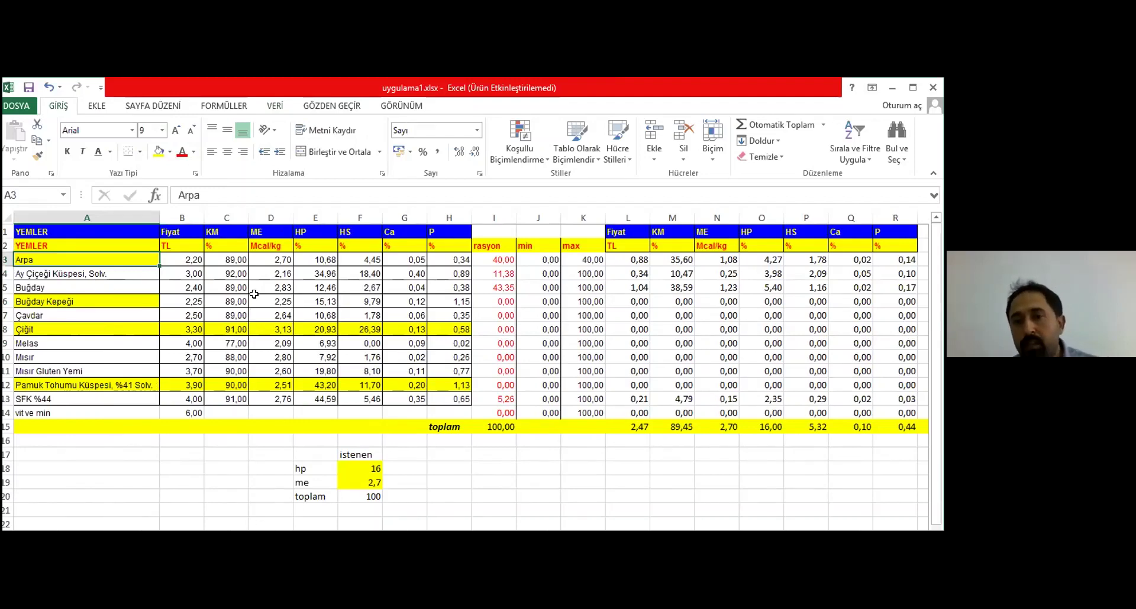
click(567, 275)
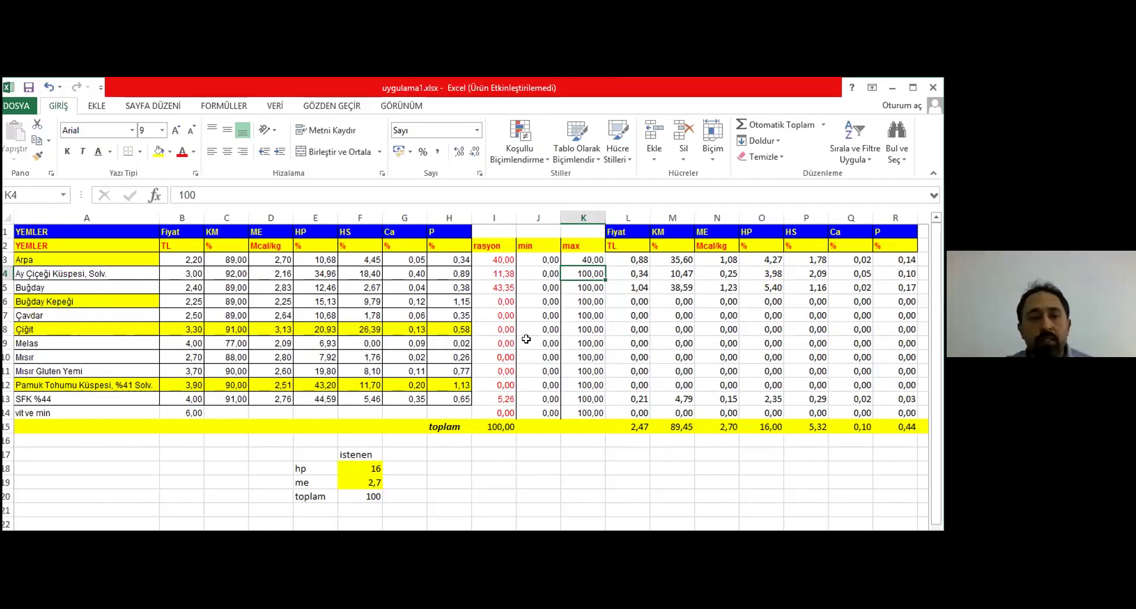
Set the min limit for Melas in J9 to 5, and solve the ration again, keeping the Solver solution
click(489, 344)
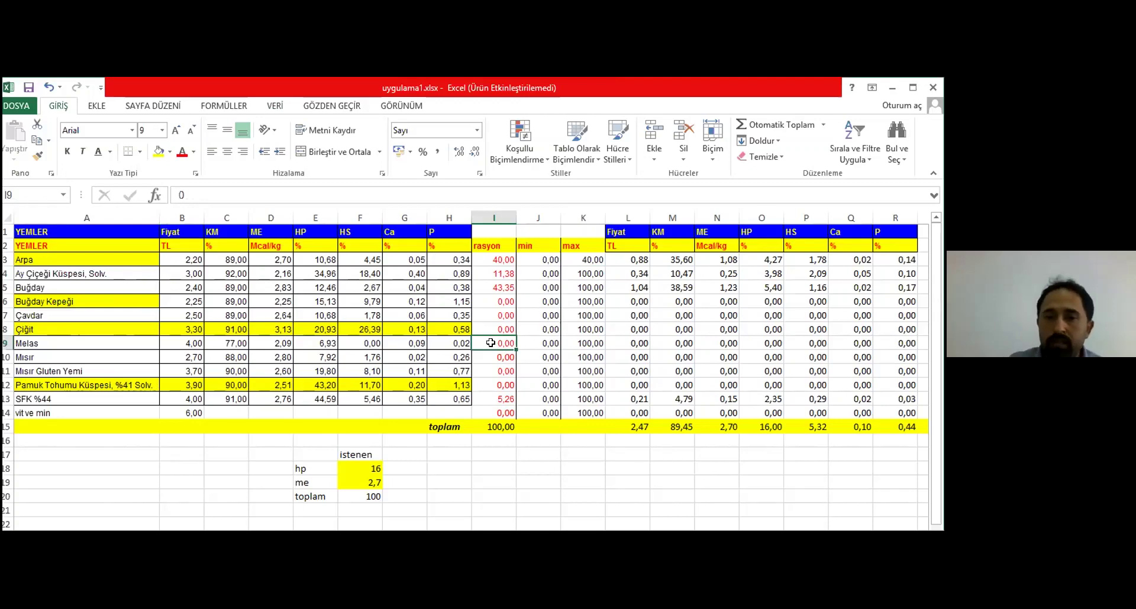
click(531, 346)
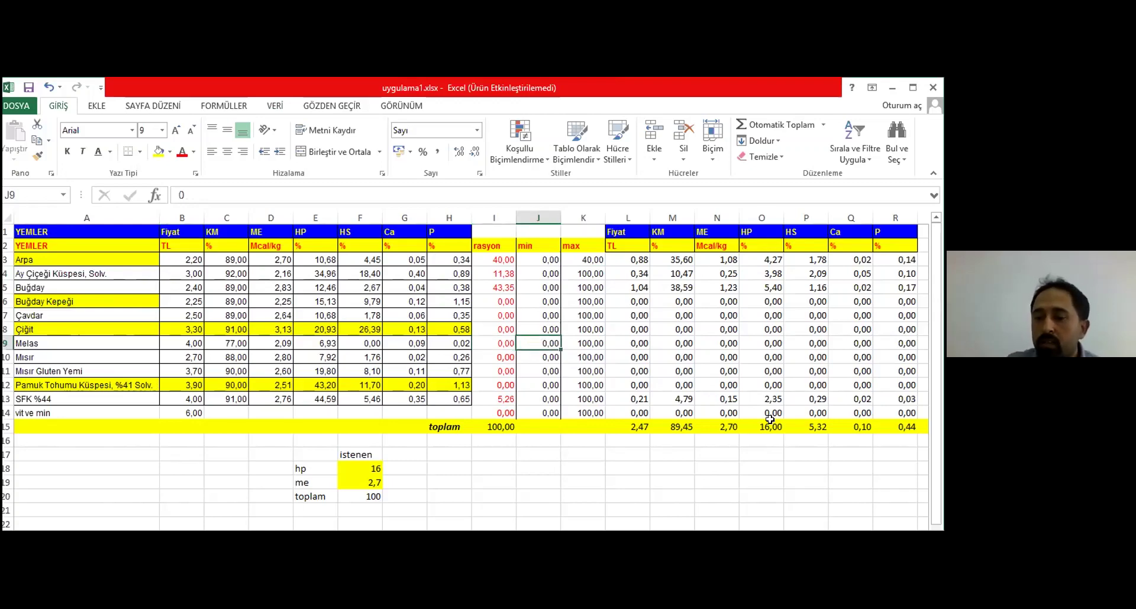
text(5)
key(Return)
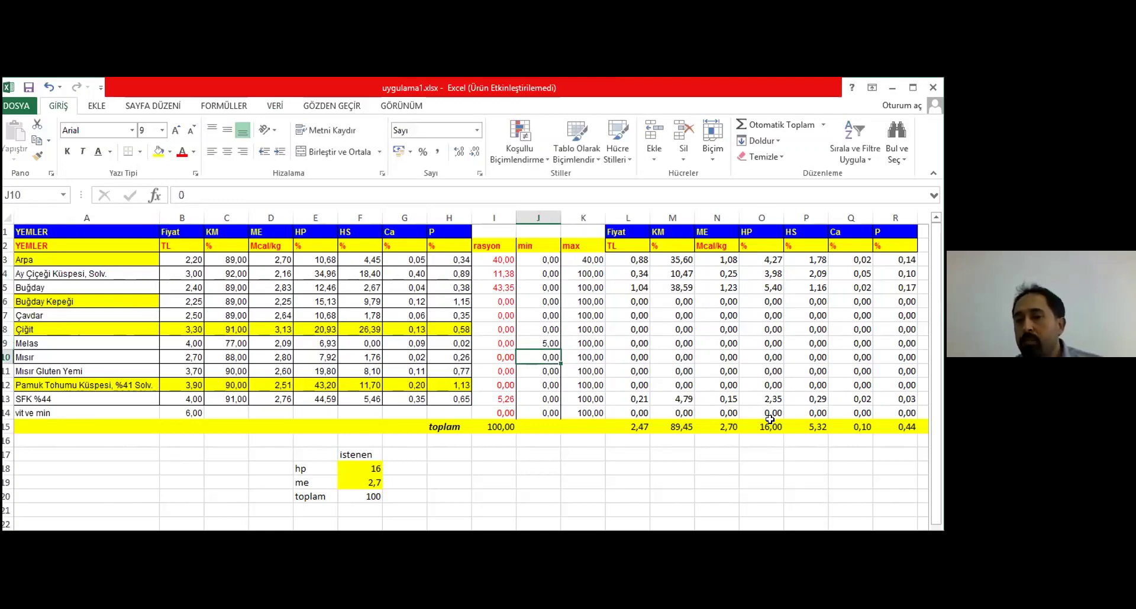
click(275, 106)
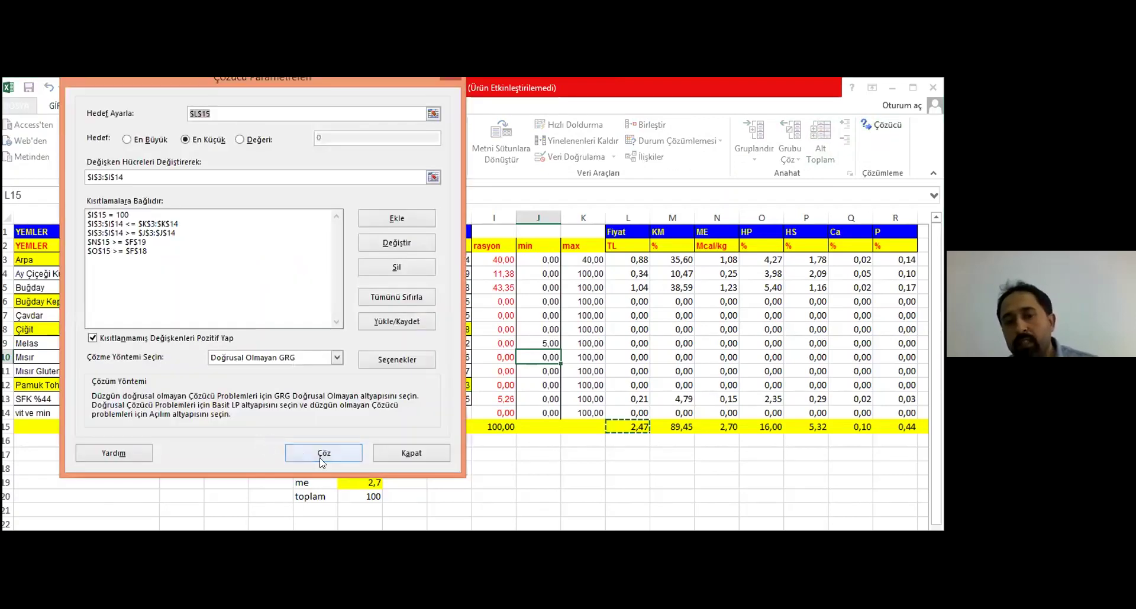
click(319, 453)
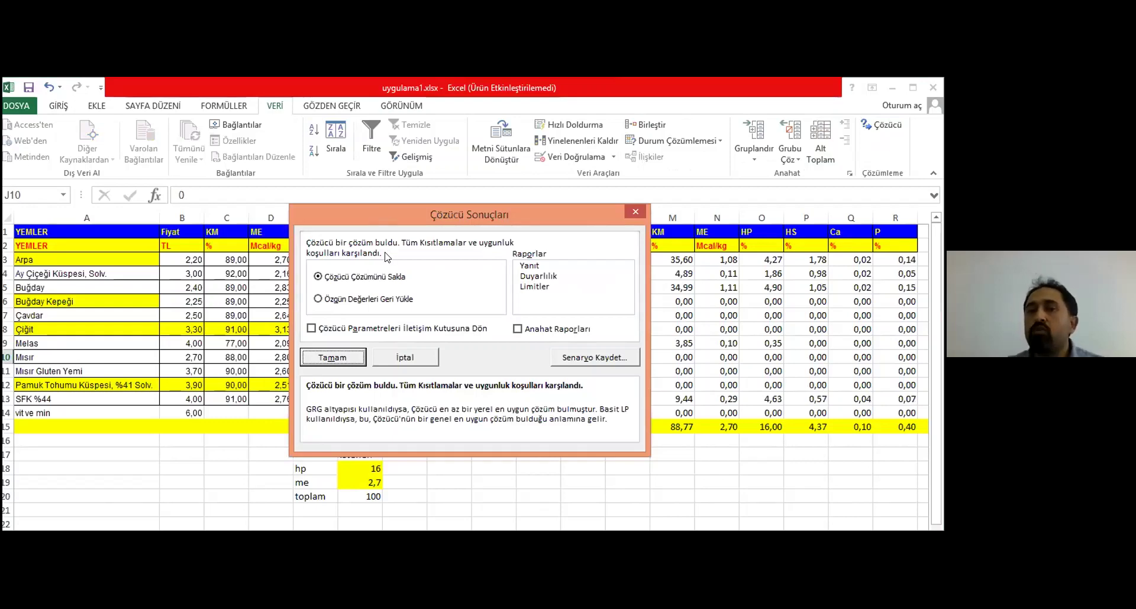
click(340, 355)
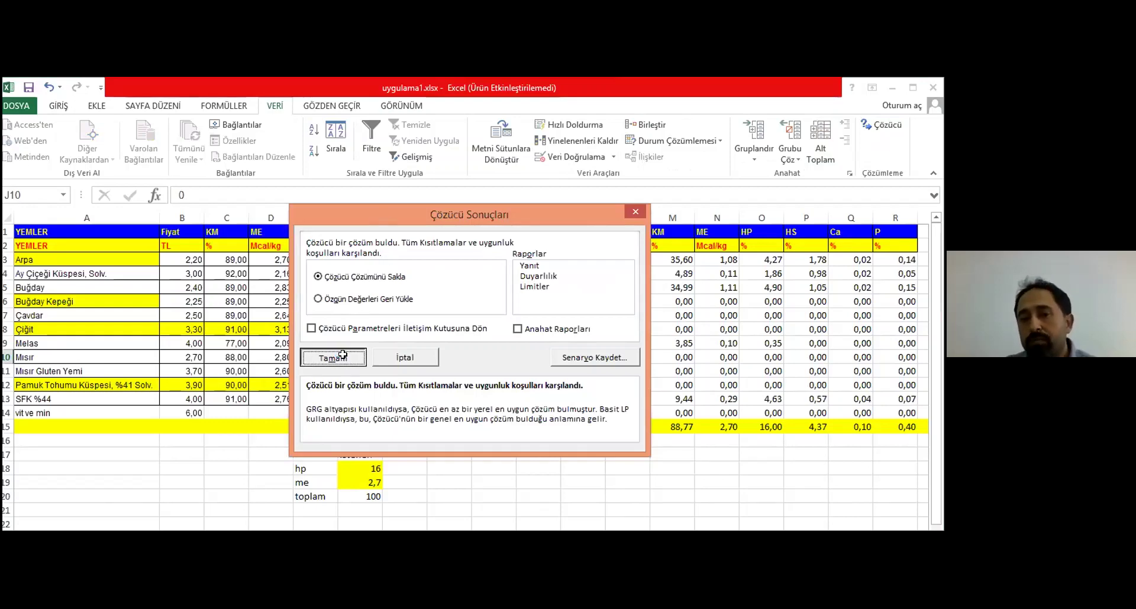
click(504, 345)
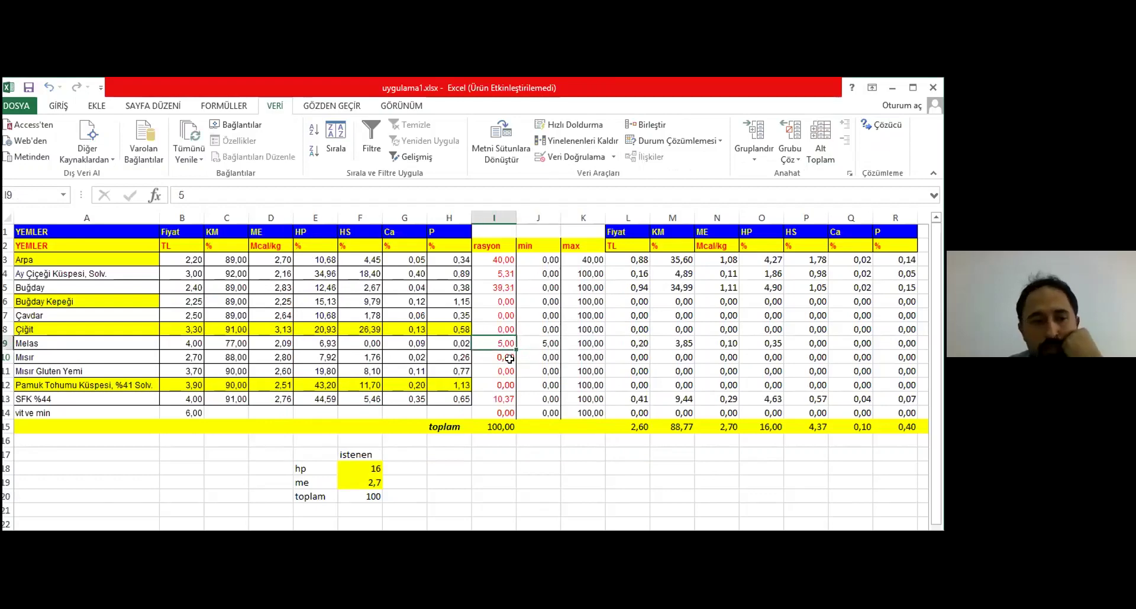
Set the vit ve min limits to min 1 and max 2 in row 14, and solve the ration again, keeping the Solver solution
click(564, 407)
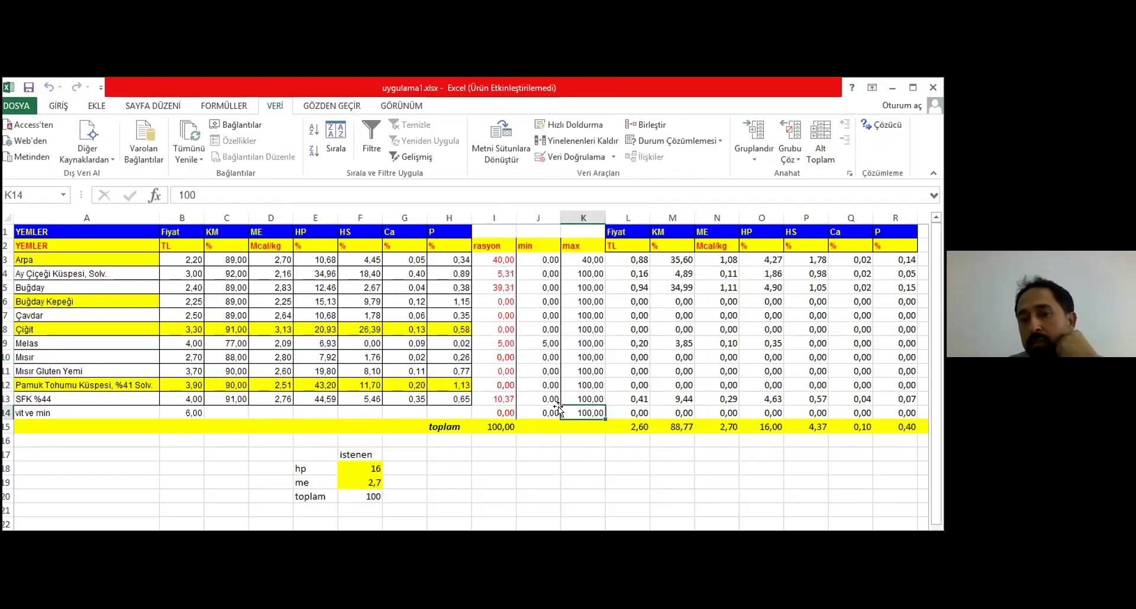
click(550, 410)
text(1)
key(Tab)
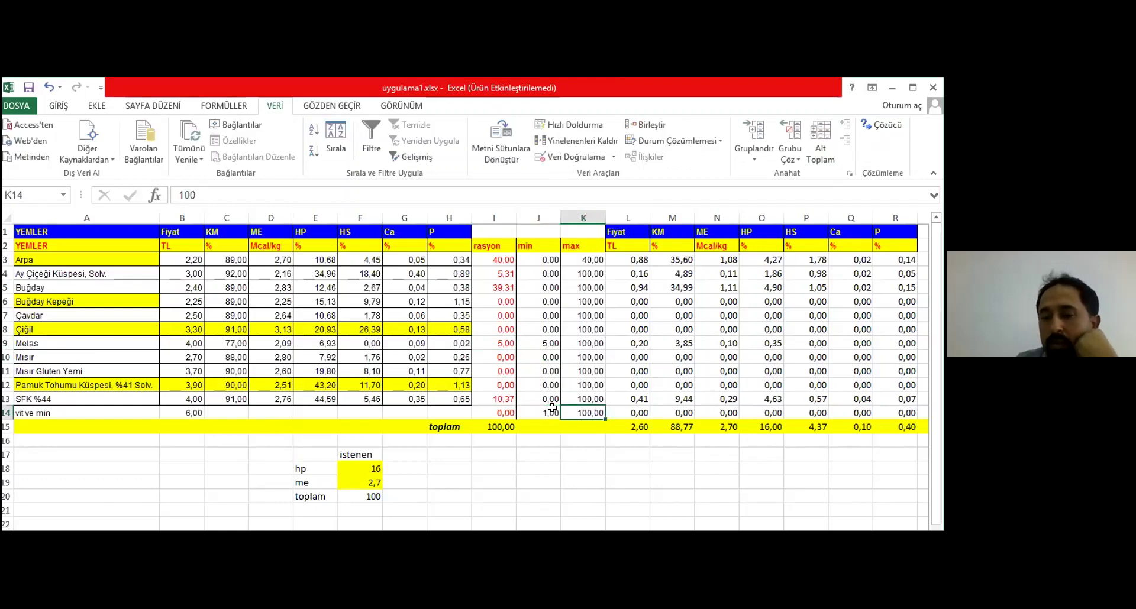
text(2)
key(Return)
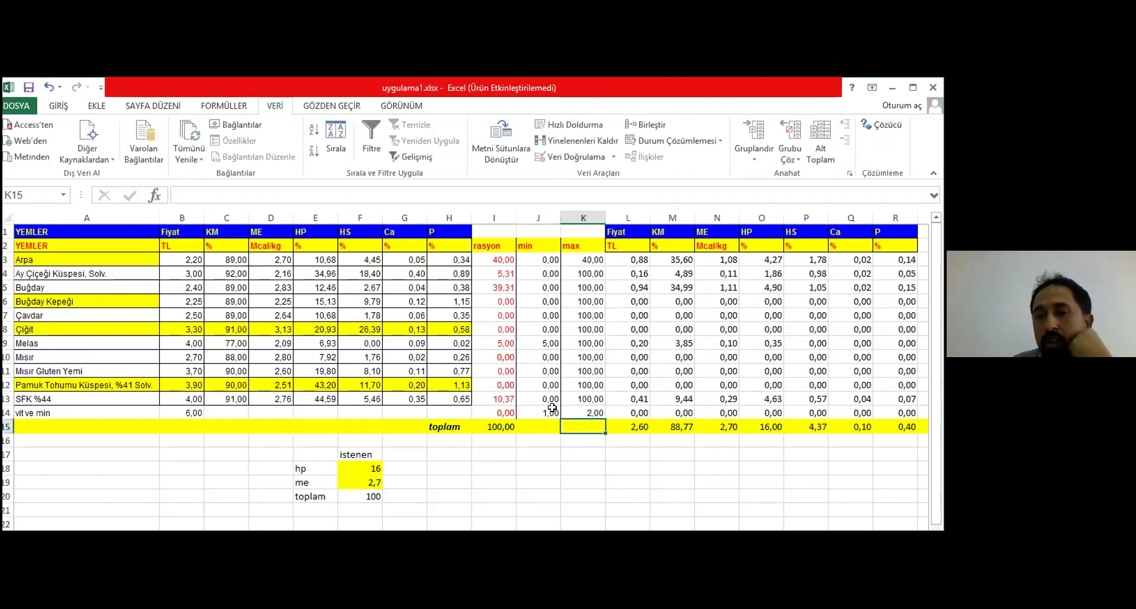
click(879, 127)
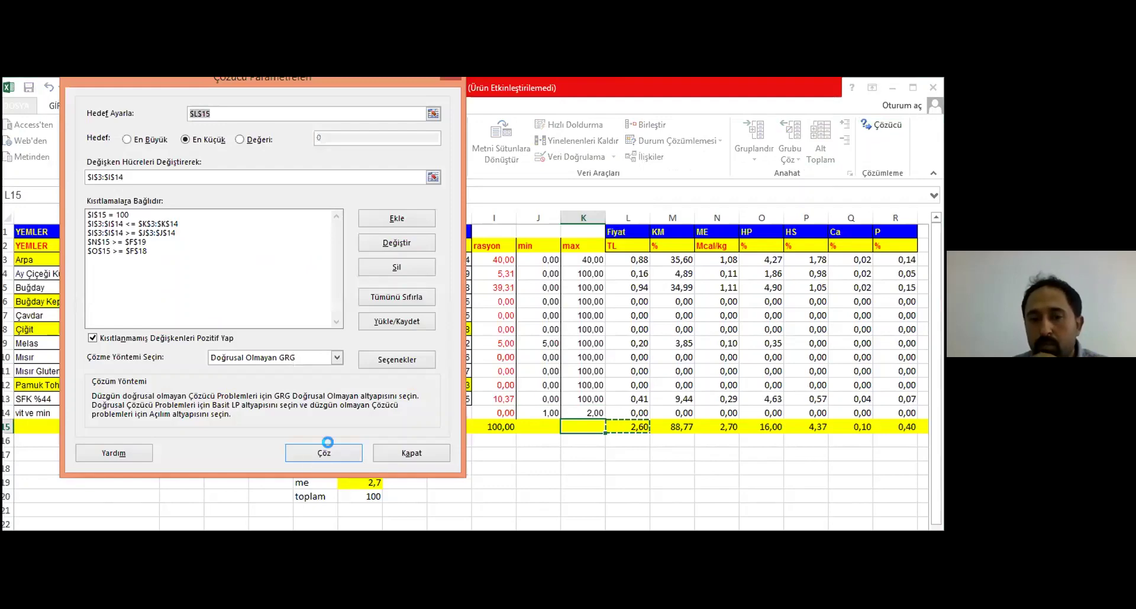
click(327, 445)
key(Return)
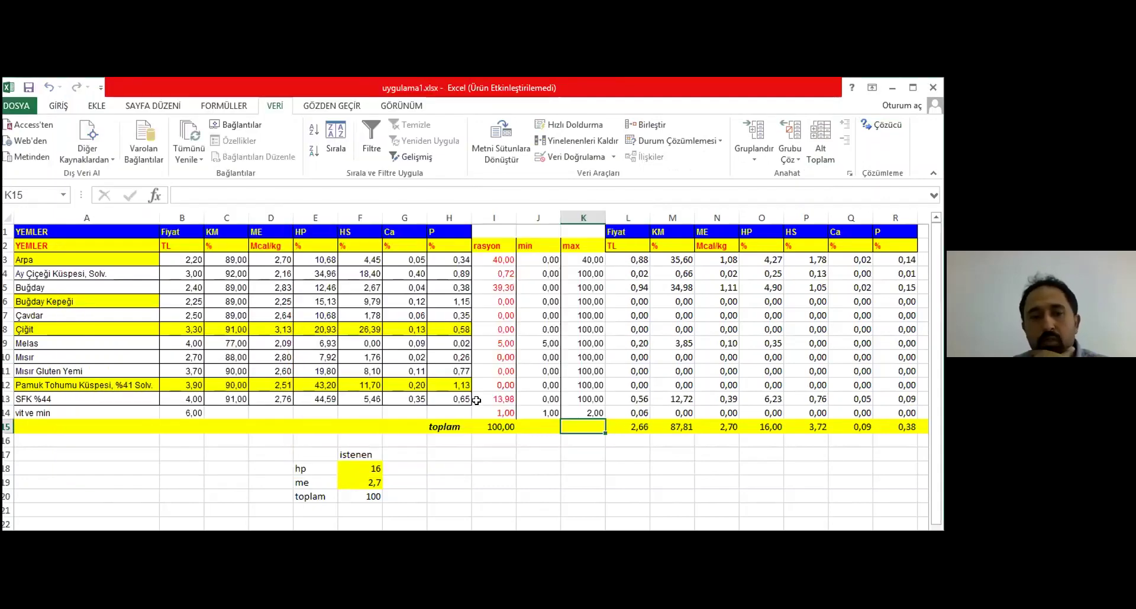
Check the vit ve min ration amount, and compare the HP and ME totals in row 15 with the requested hp and me values
click(487, 409)
scroll(533, 379, down, 3)
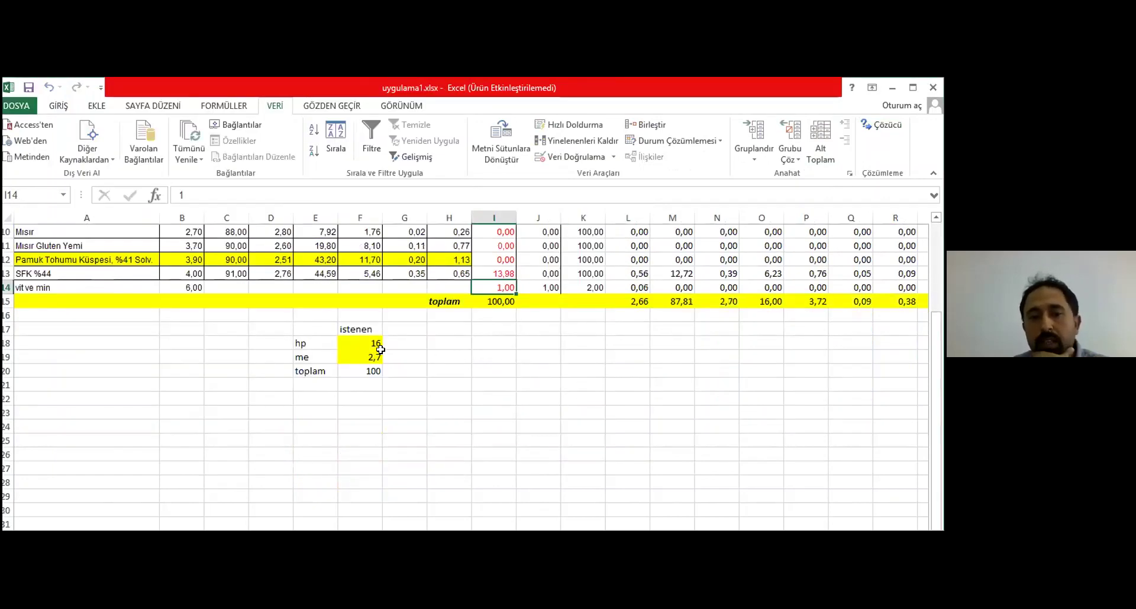
click(359, 342)
click(760, 300)
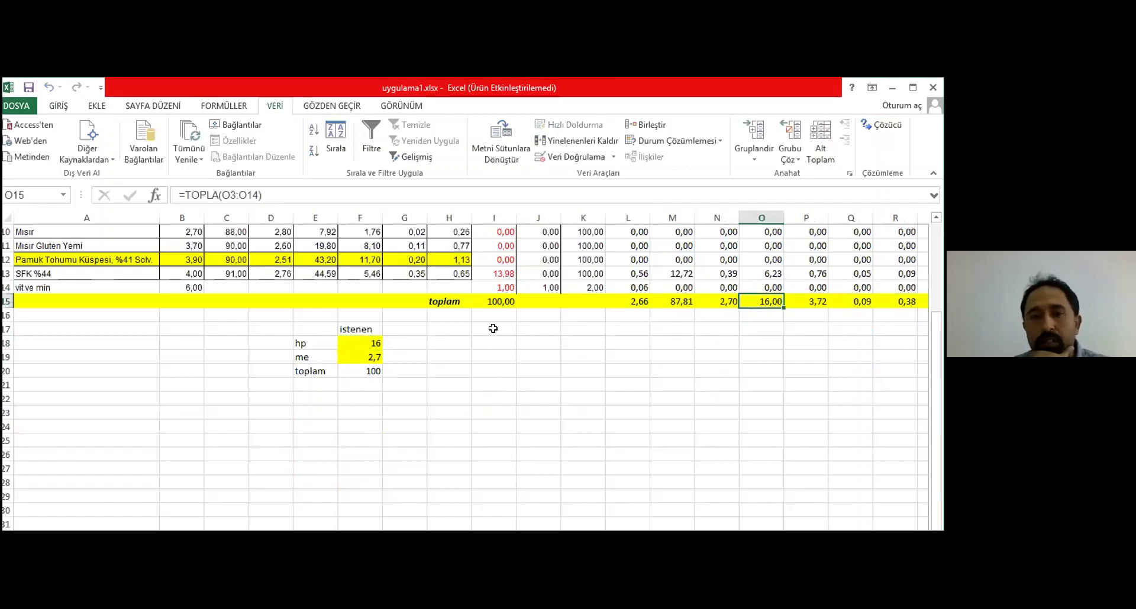
scroll(840, 313, up, 3)
scroll(786, 273, down, 3)
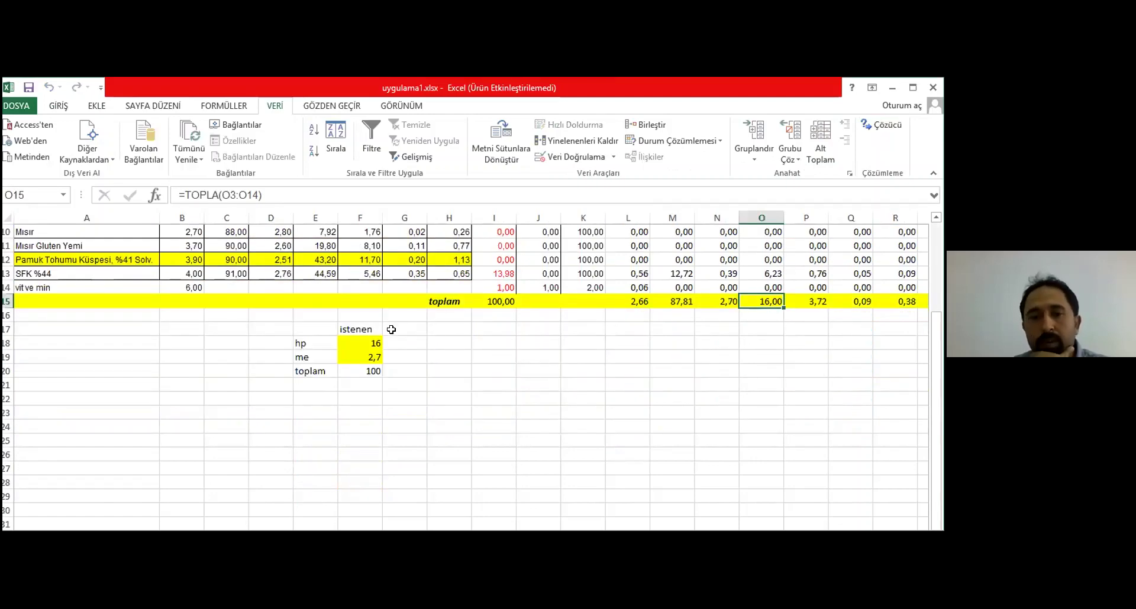
click(362, 355)
click(732, 299)
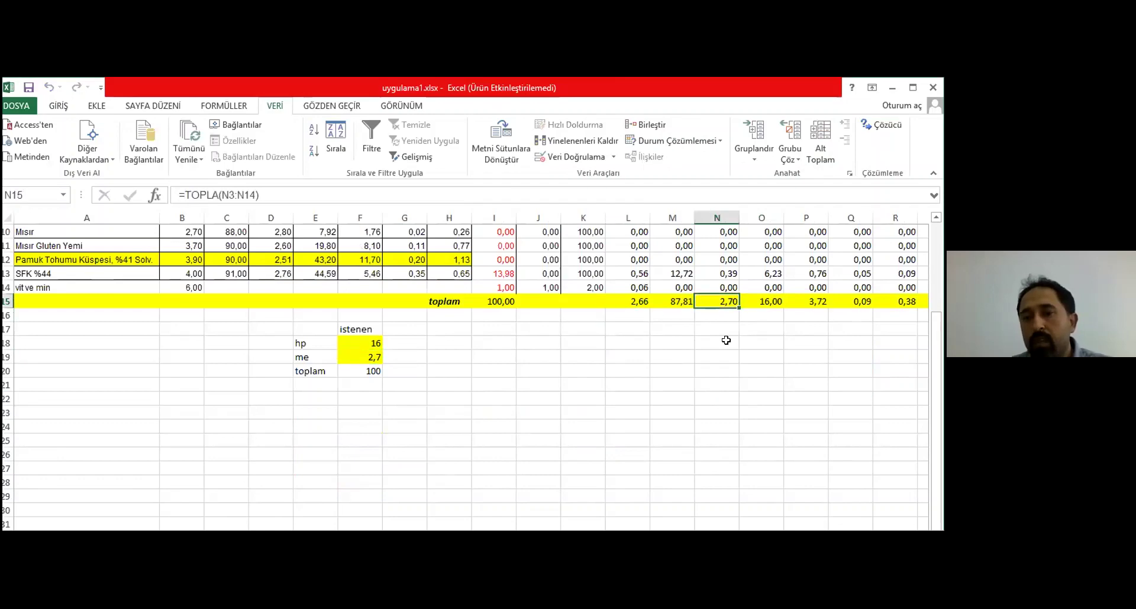
scroll(726, 340, up, 3)
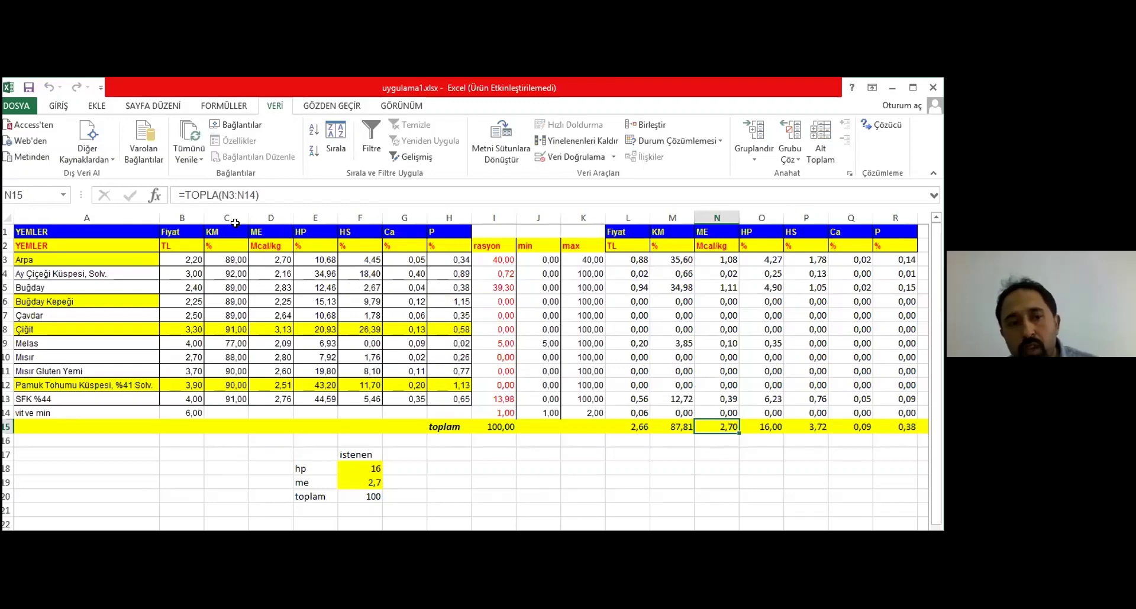
Examine the price and nutrient headers in B1:H2 and the price contribution formula for Buğday Kepeği in L6
drag(173, 226, 449, 243)
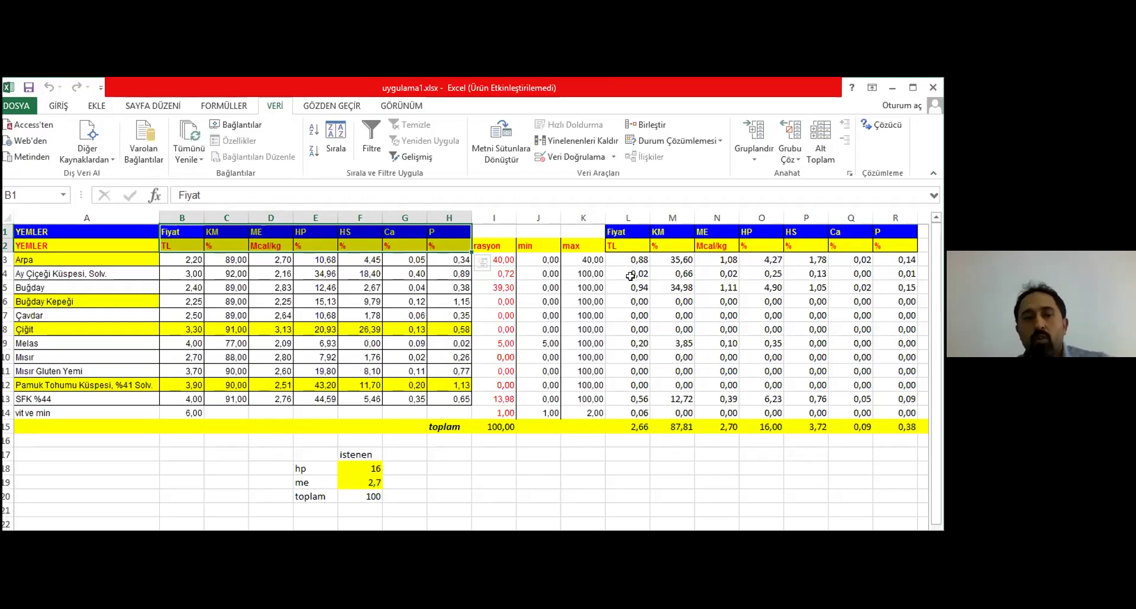
click(628, 302)
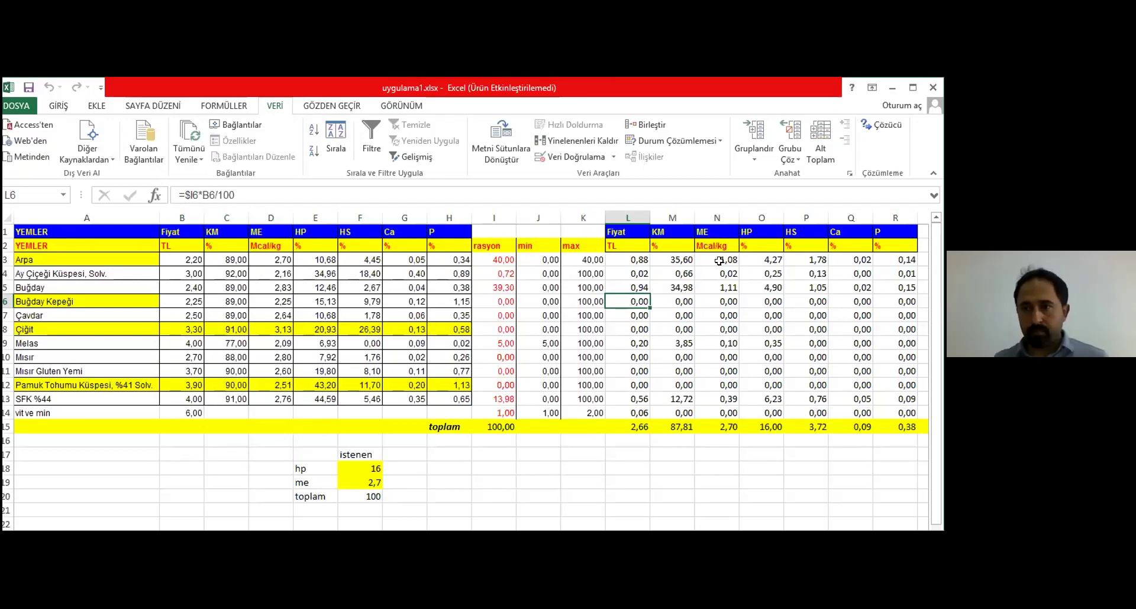
click(734, 493)
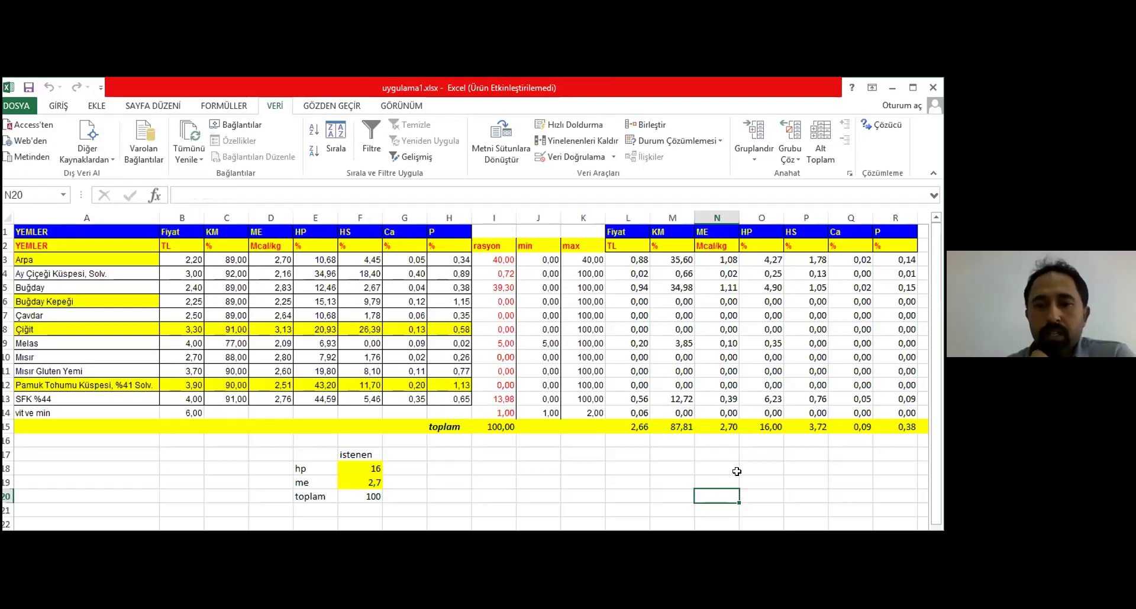
click(740, 472)
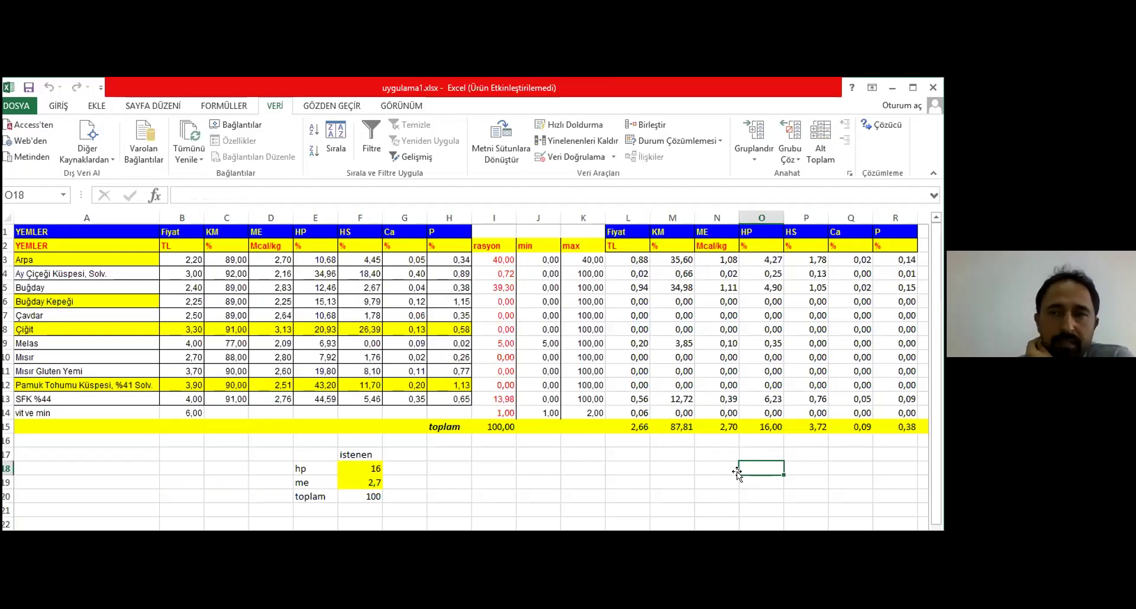
Resize the workbook window so that the sheet tabs and status bar fit on screen
click(912, 88)
click(464, 452)
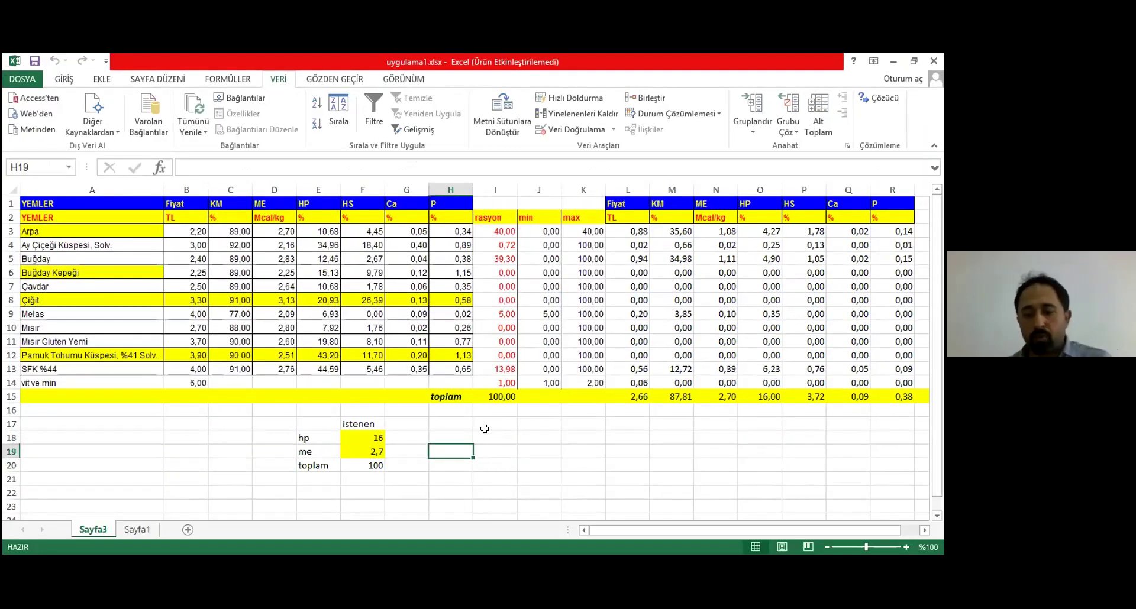